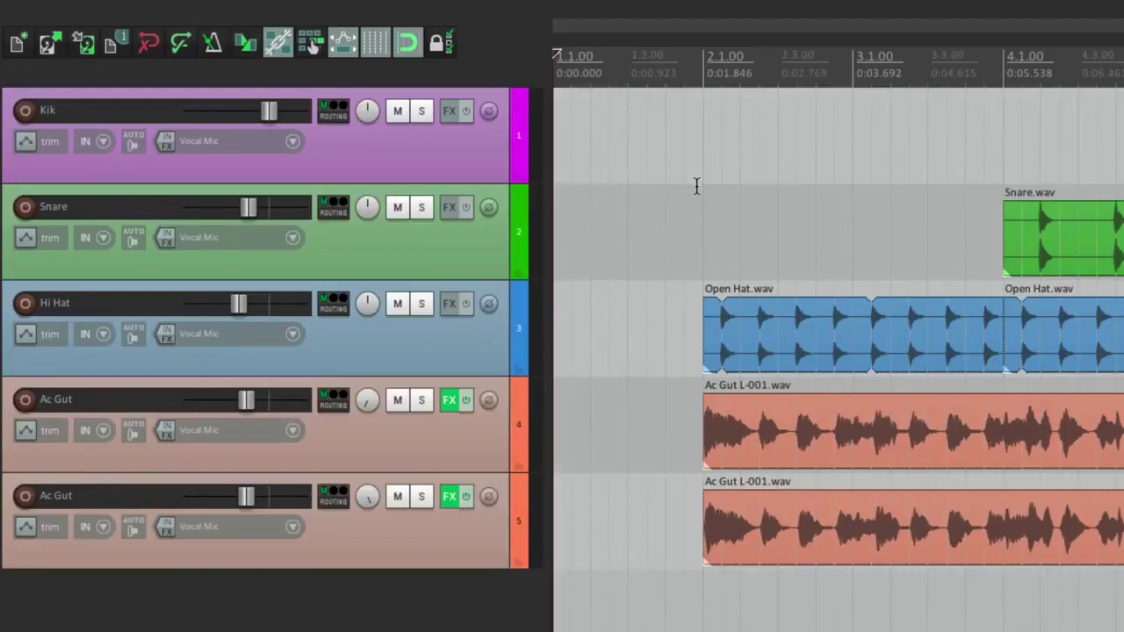
- Place the edit cursor at 2.1.00 on the timeline, where the hi-hat and guitar items begin
click(701, 75)
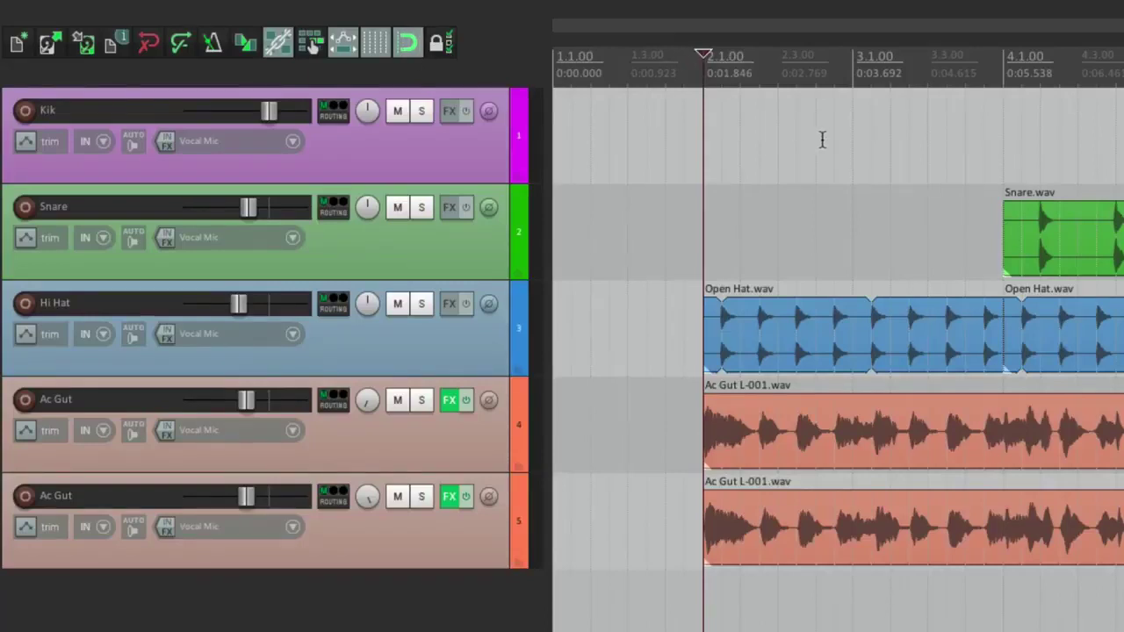
click(859, 134)
click(705, 144)
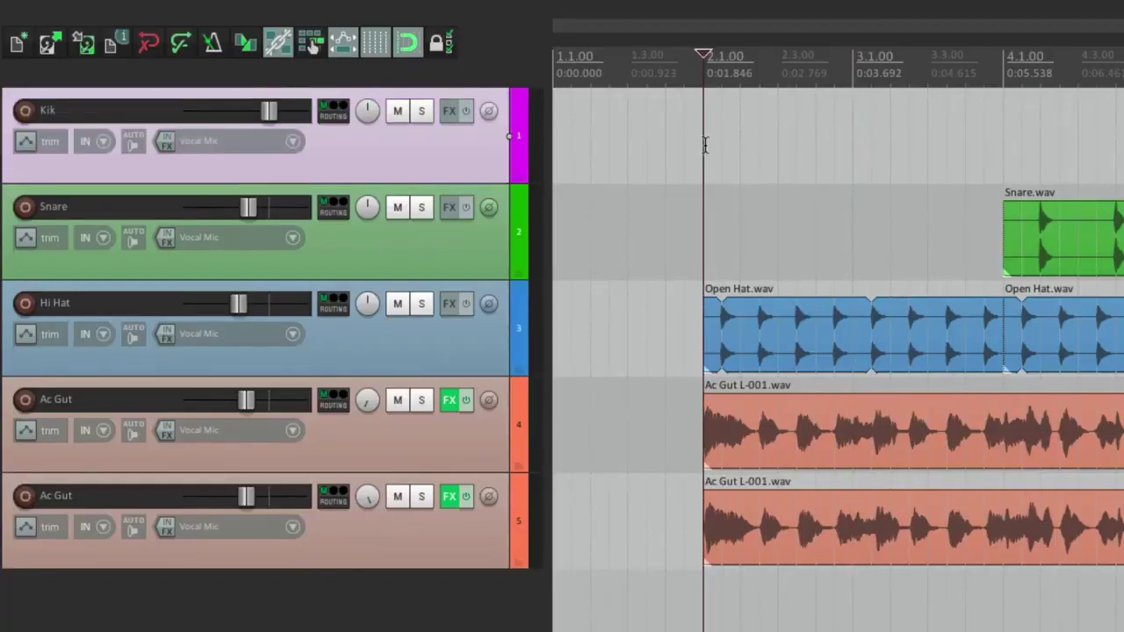
- Insert an unnamed marker at 2.1.00 and remove it again
click(298, 10)
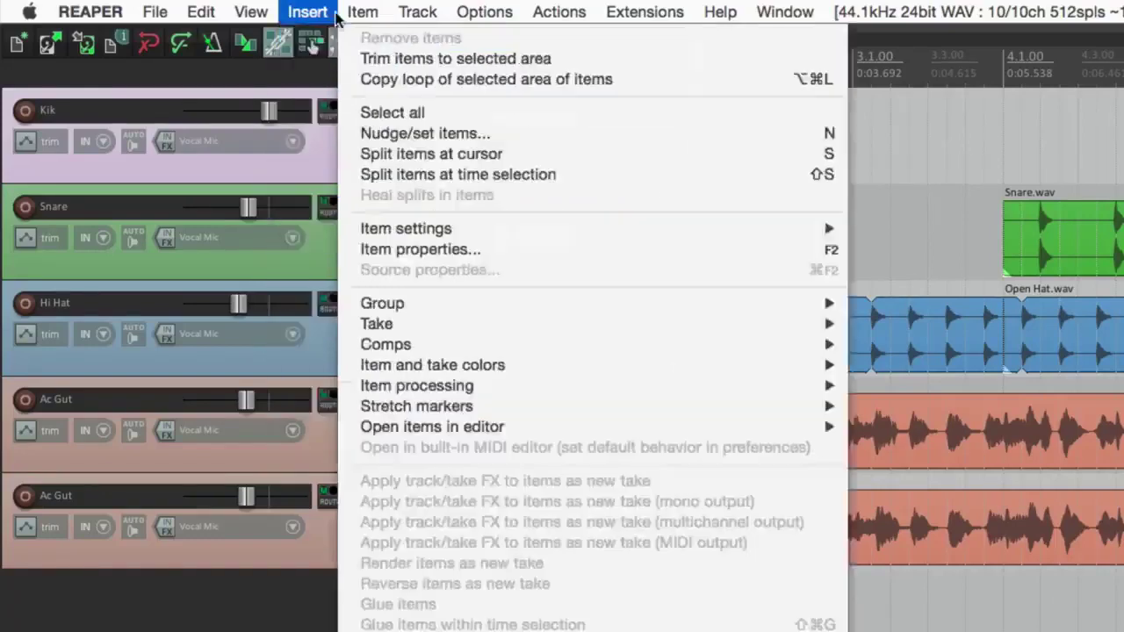
click(308, 11)
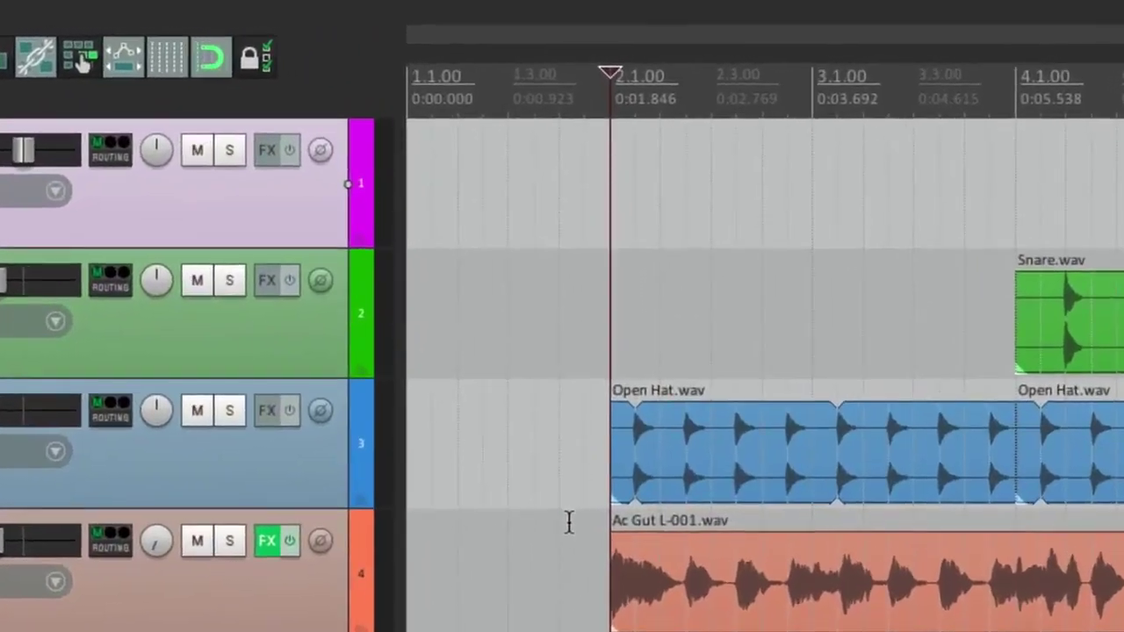
key(m)
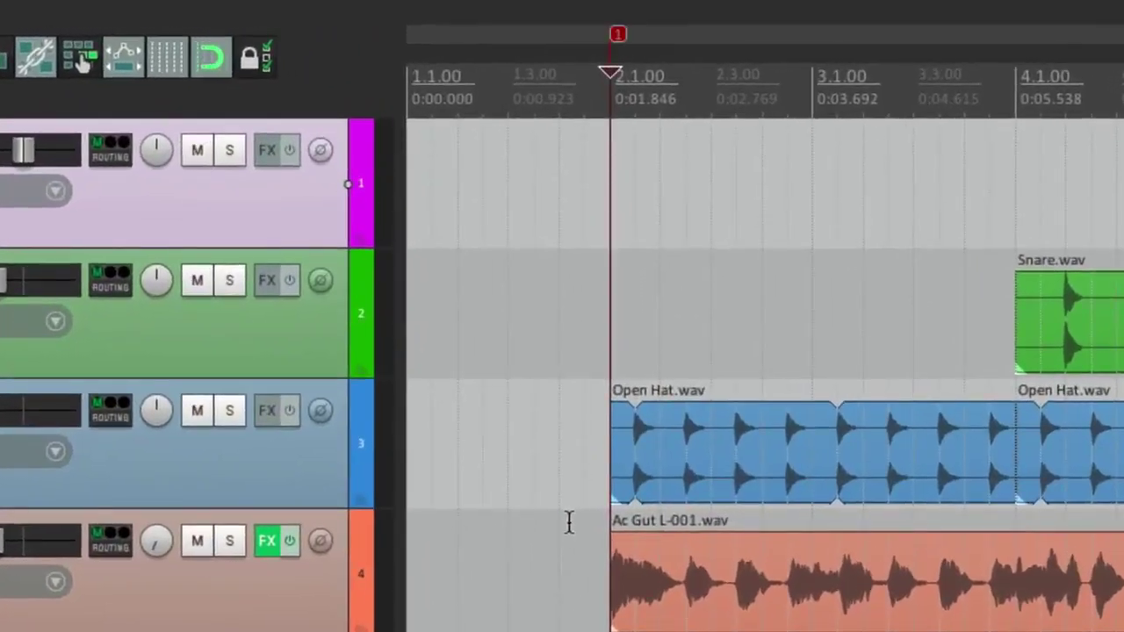
alt+click(618, 35)
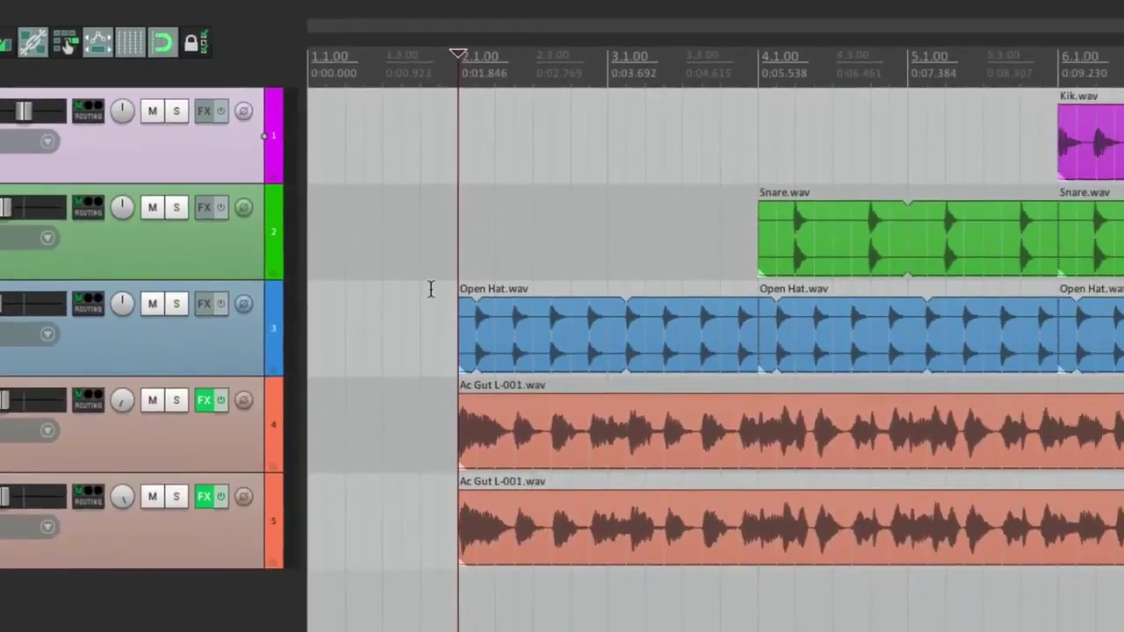
- Add a marker named "Intro" at the edit cursor position 2.1.00
key(shift+m)
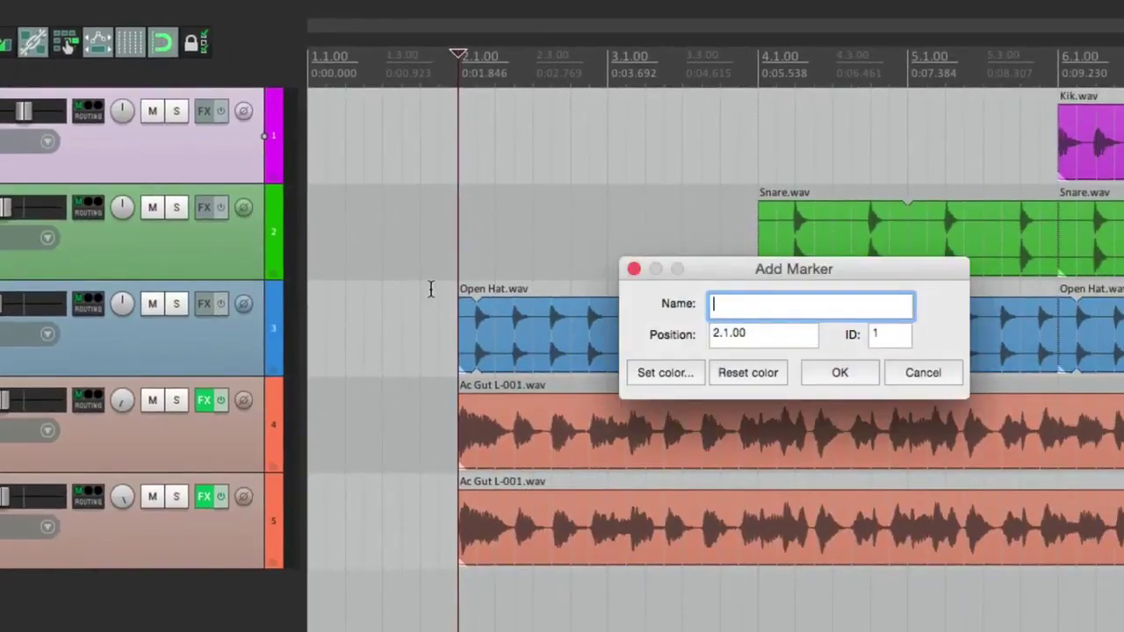
text(Intro)
key(Return)
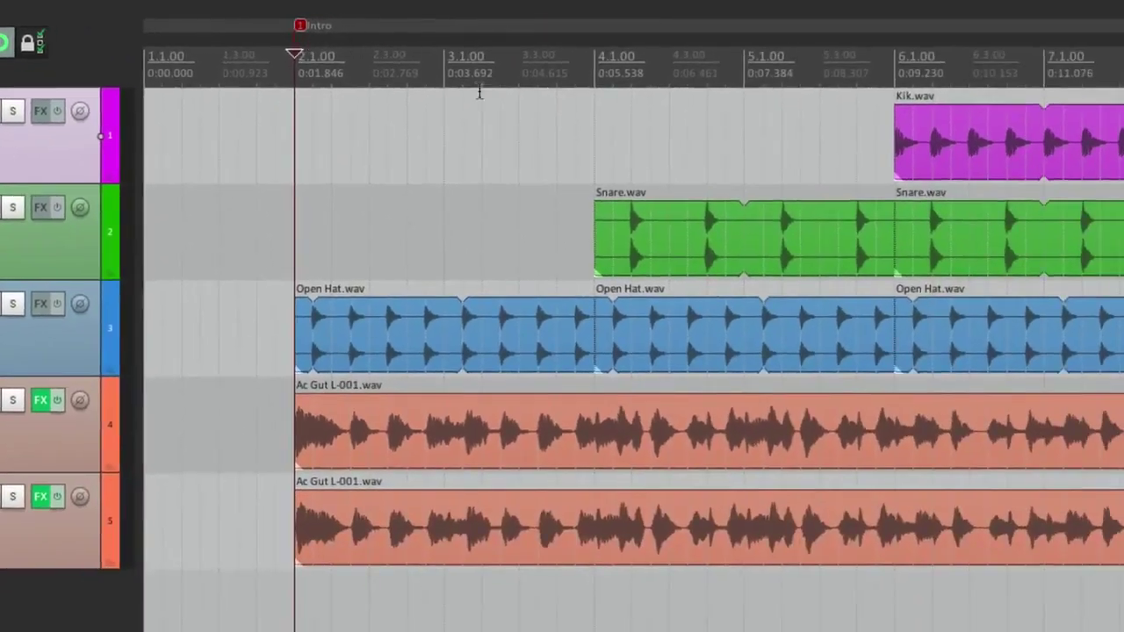
- Add a marker named "Verse 1" at 4.1.00, where the first snare item starts
click(987, 159)
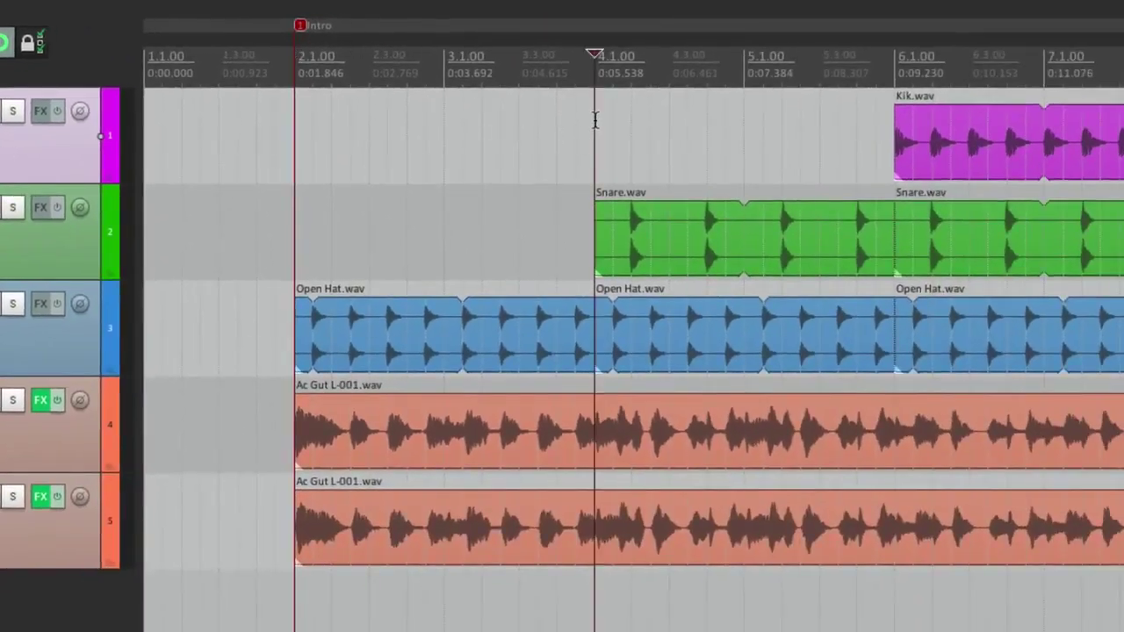
right_click(595, 69)
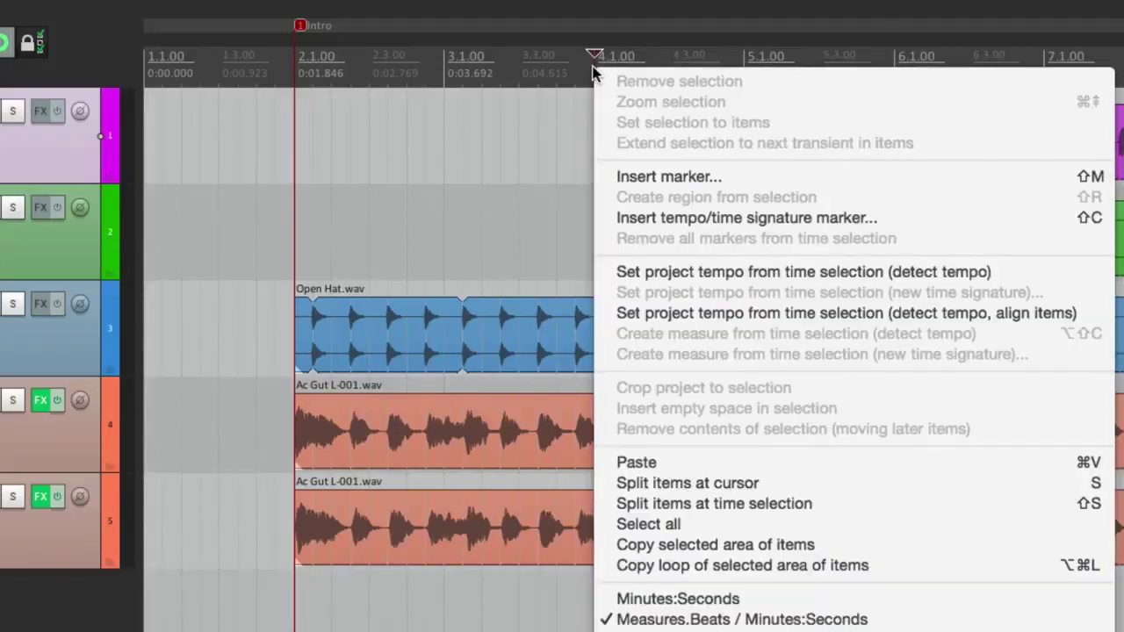
click(605, 177)
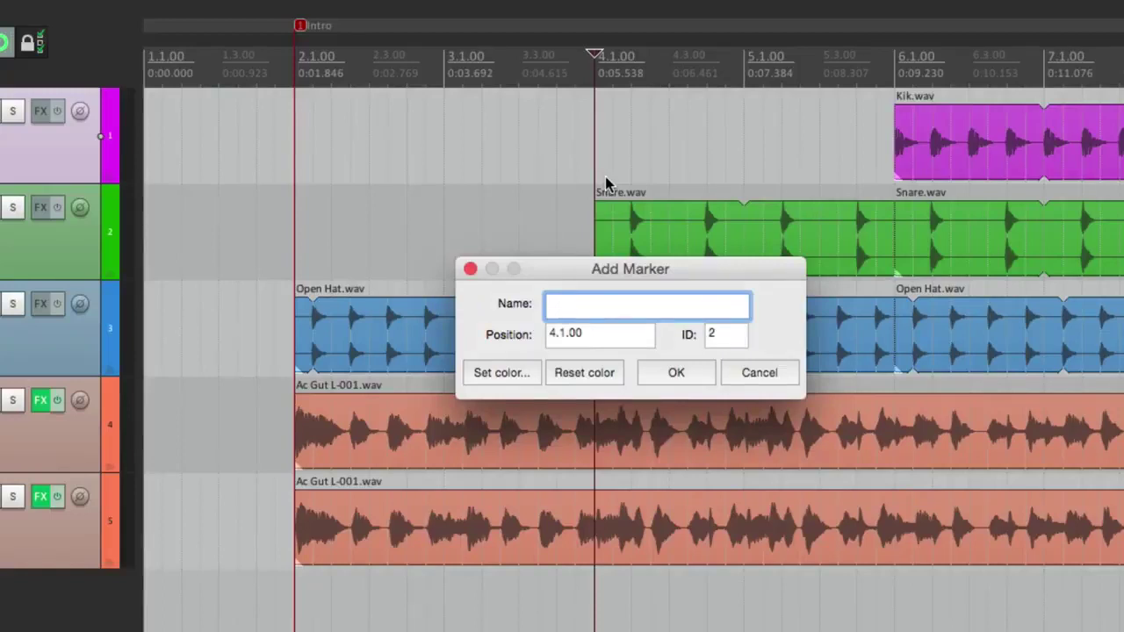
text(Verse 1)
key(Return)
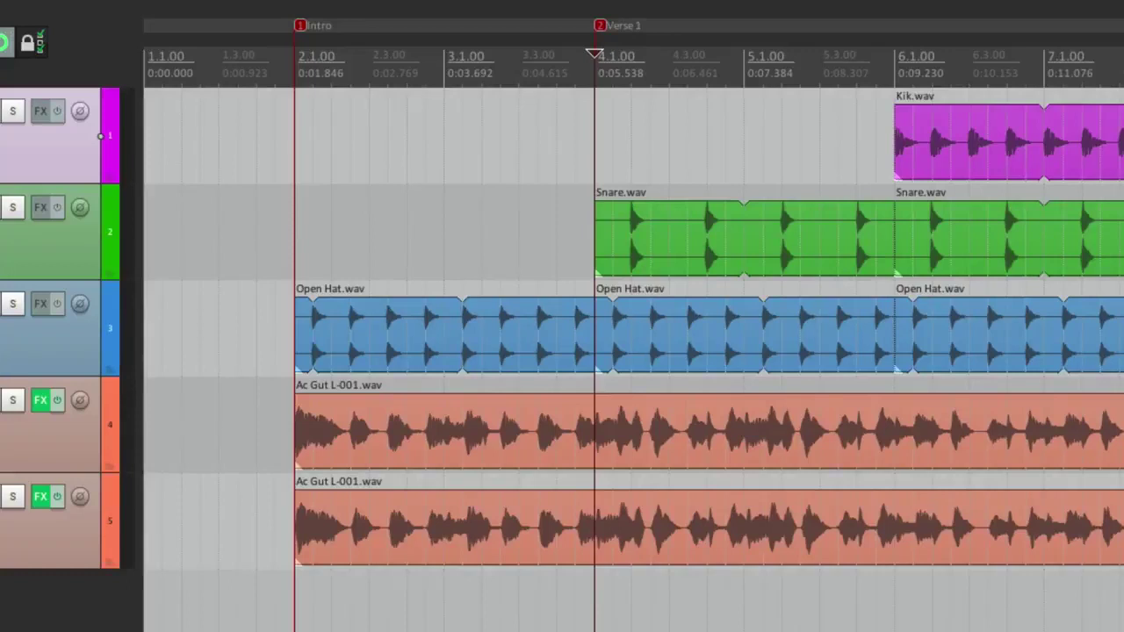
- Add a marker named "Chorus 1" at 6.1.00, where the kick item starts
click(888, 125)
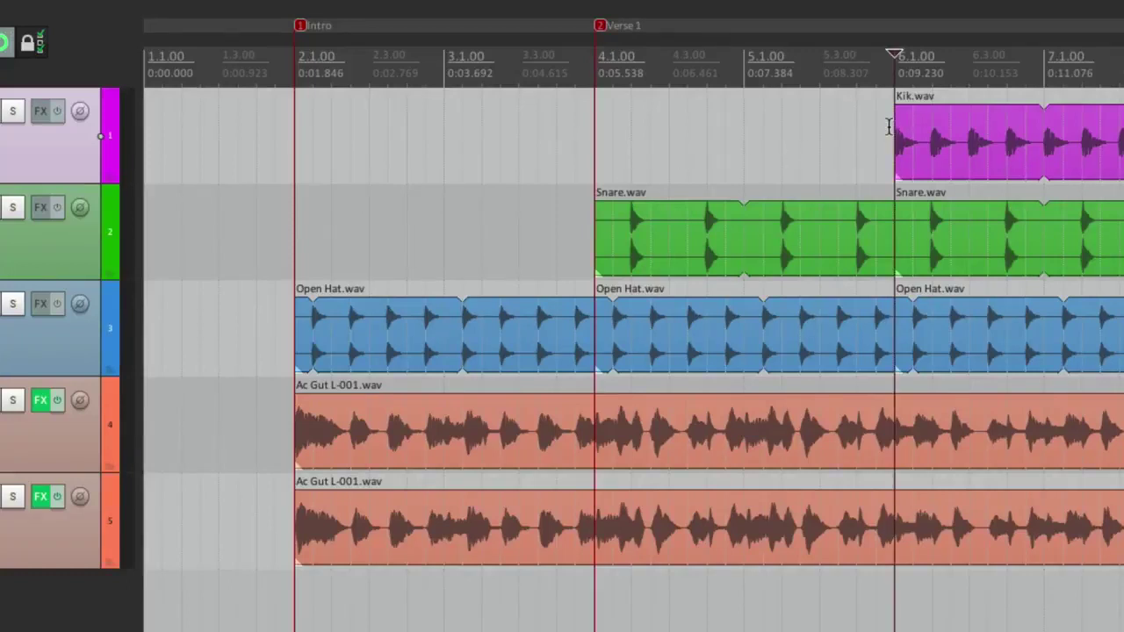
key(shift+m)
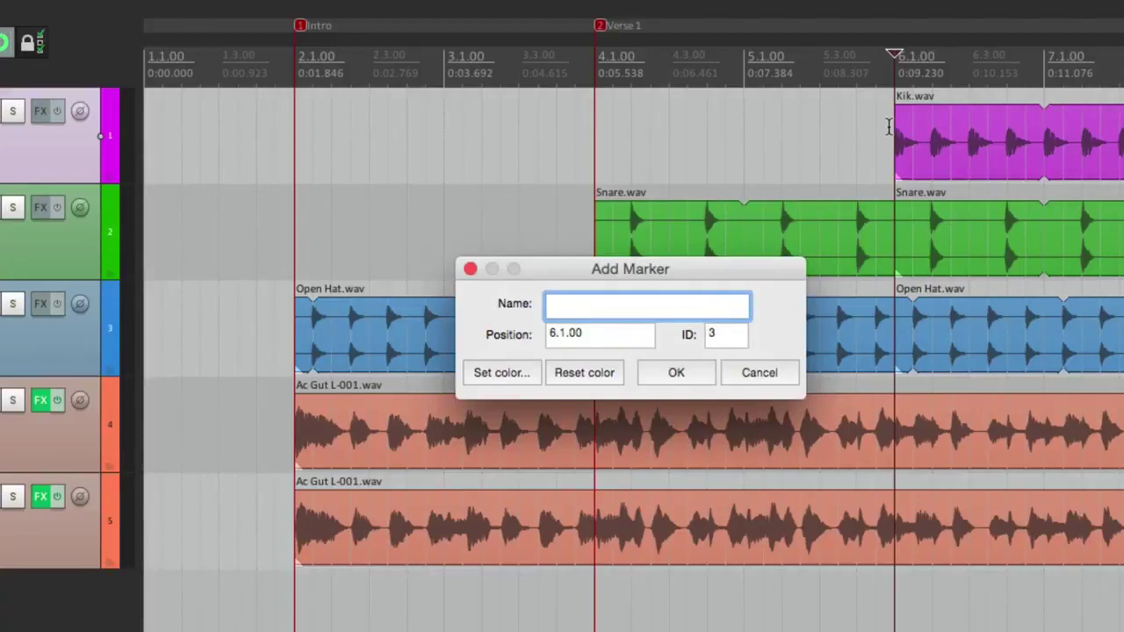
text(Chorus 1)
key(Return)
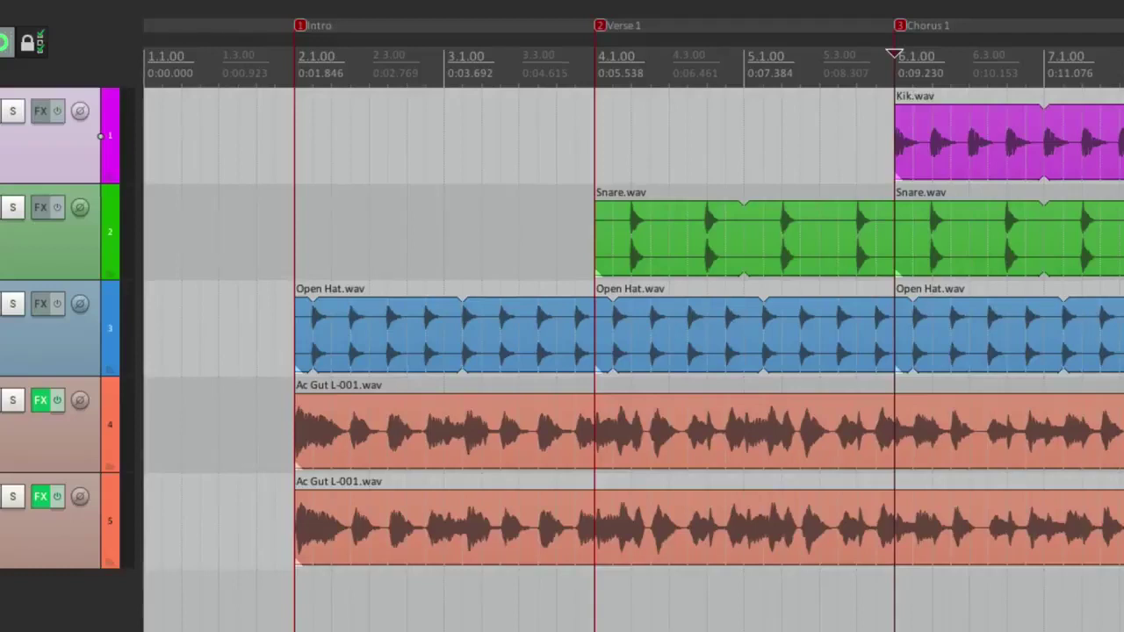
- Move the edit cursor to the Intro, Verse 1 and Chorus 1 marker positions in turn
click(289, 214)
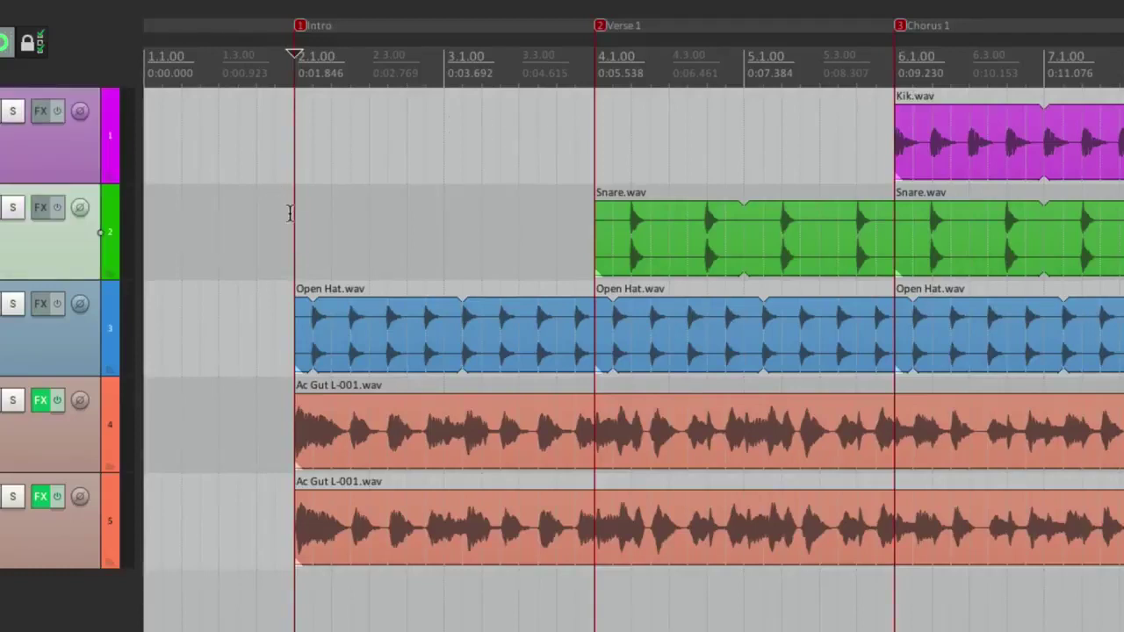
click(586, 138)
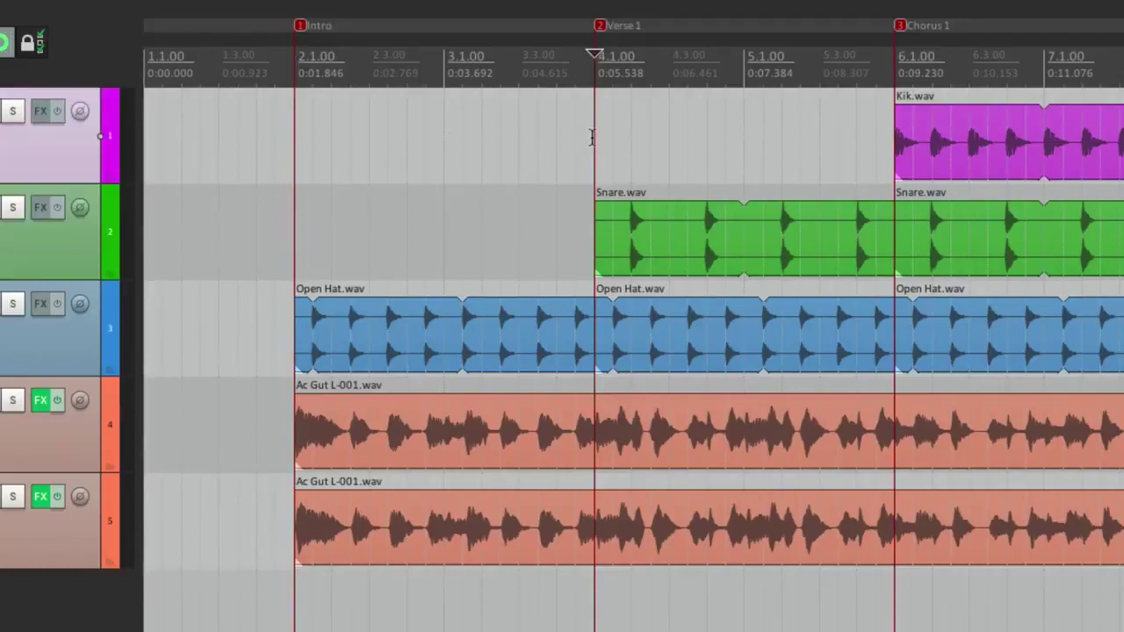
click(888, 138)
mouse_move(299, 32)
mouse_down()
mouse_move(409, 35)
mouse_move(302, 58)
mouse_up()
mouse_move(592, 30)
mouse_down()
mouse_move(446, 28)
mouse_move(747, 27)
mouse_move(599, 30)
mouse_up()
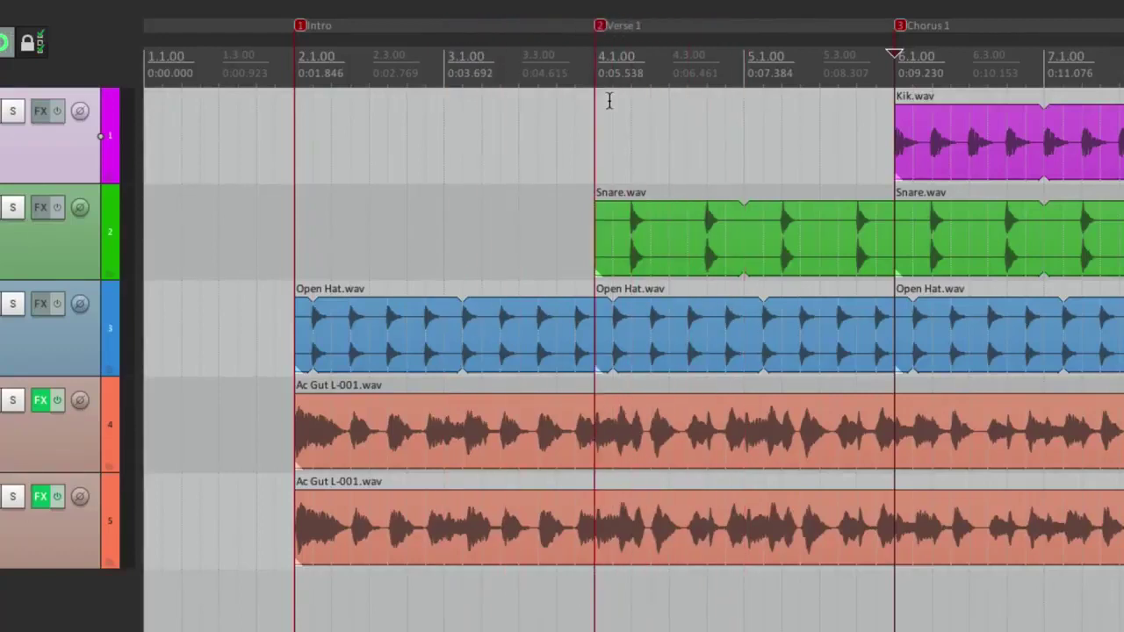
- Open the Verse 1 marker's settings and close them without changing anything
right_click(602, 32)
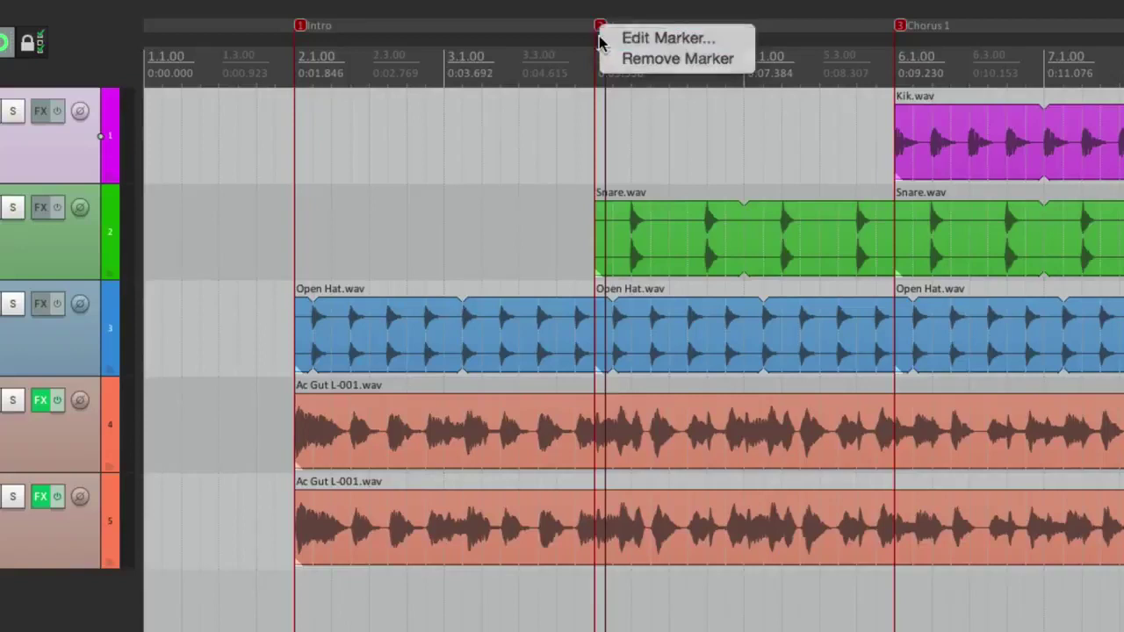
click(603, 38)
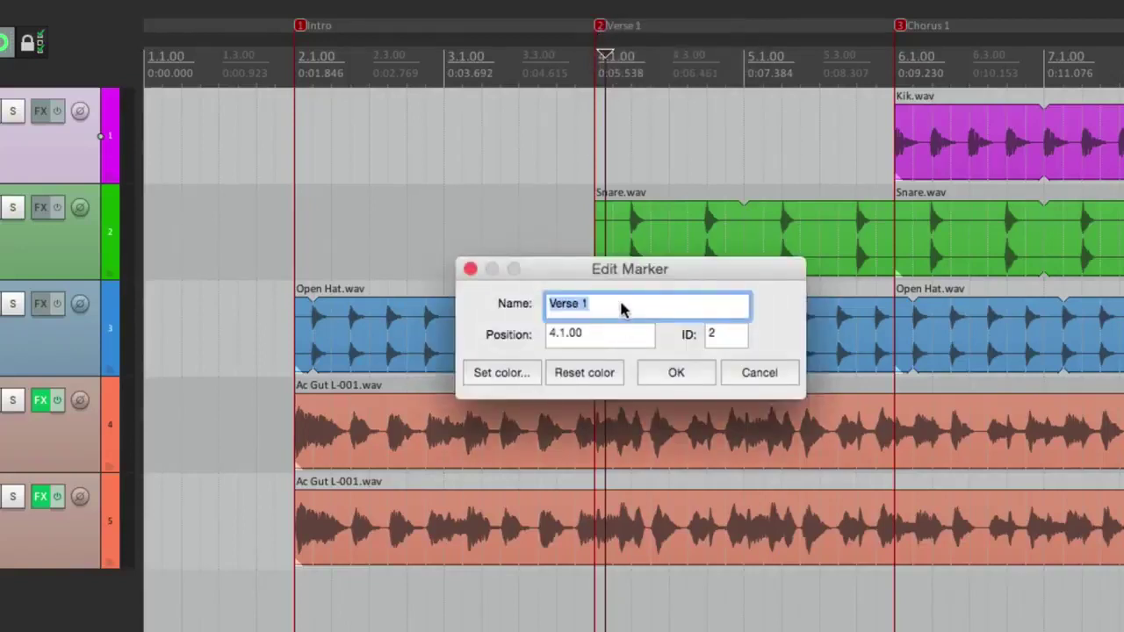
key(Return)
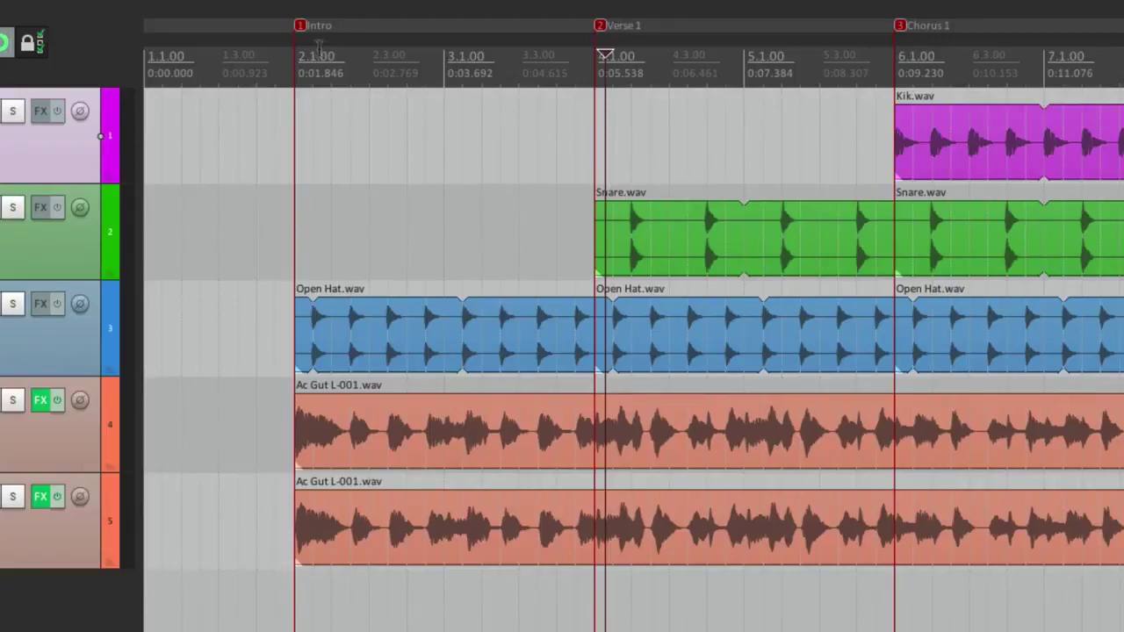
- Remove the Intro marker and undo the removal
right_click(302, 28)
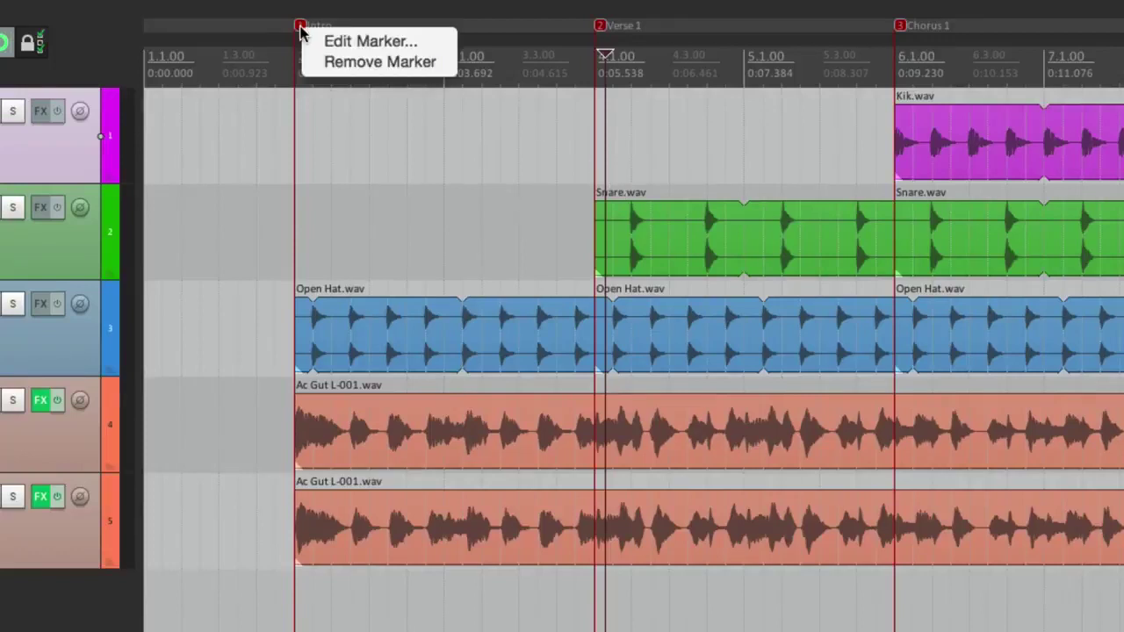
click(304, 70)
key(ctrl+z)
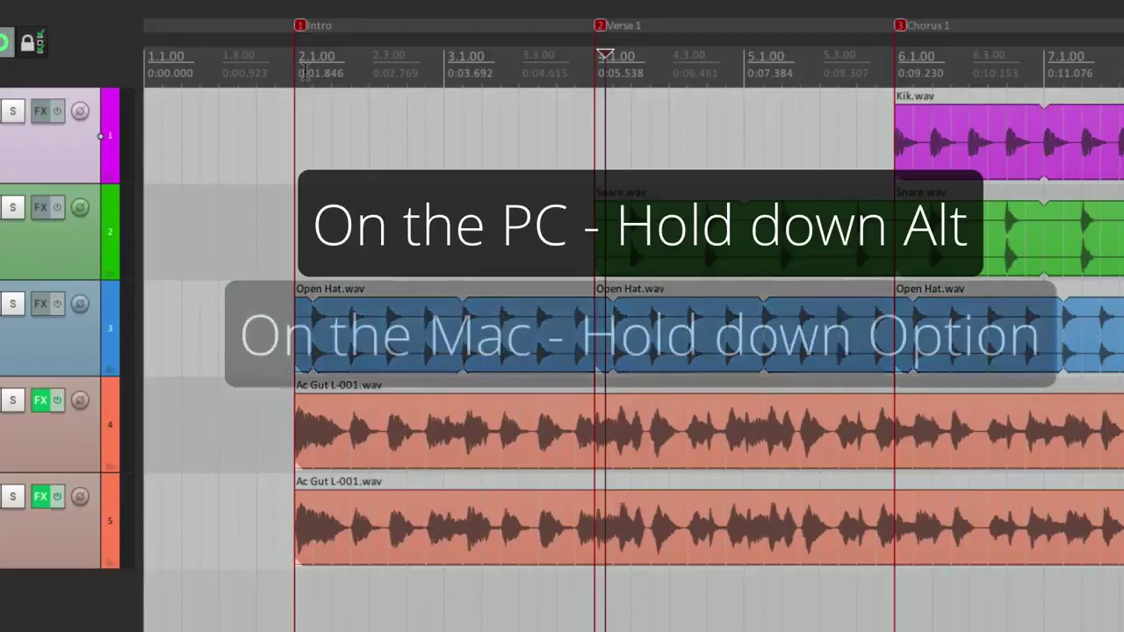
- Remove the Intro, Verse 1 and Chorus 1 markers one by one and undo all three removals
alt+click(299, 25)
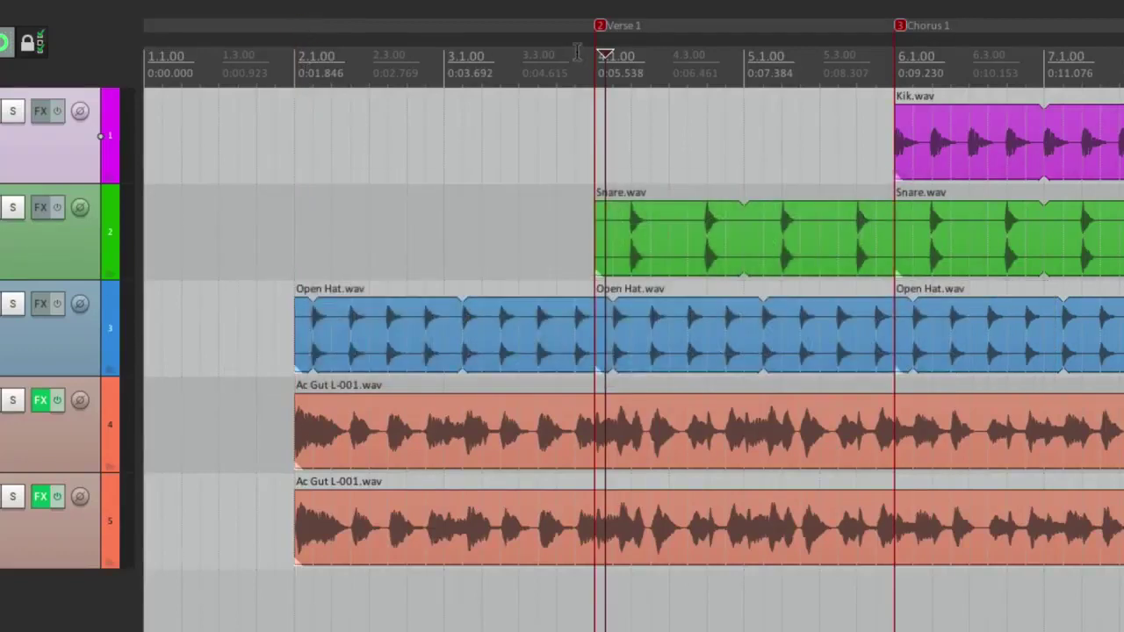
alt+click(599, 26)
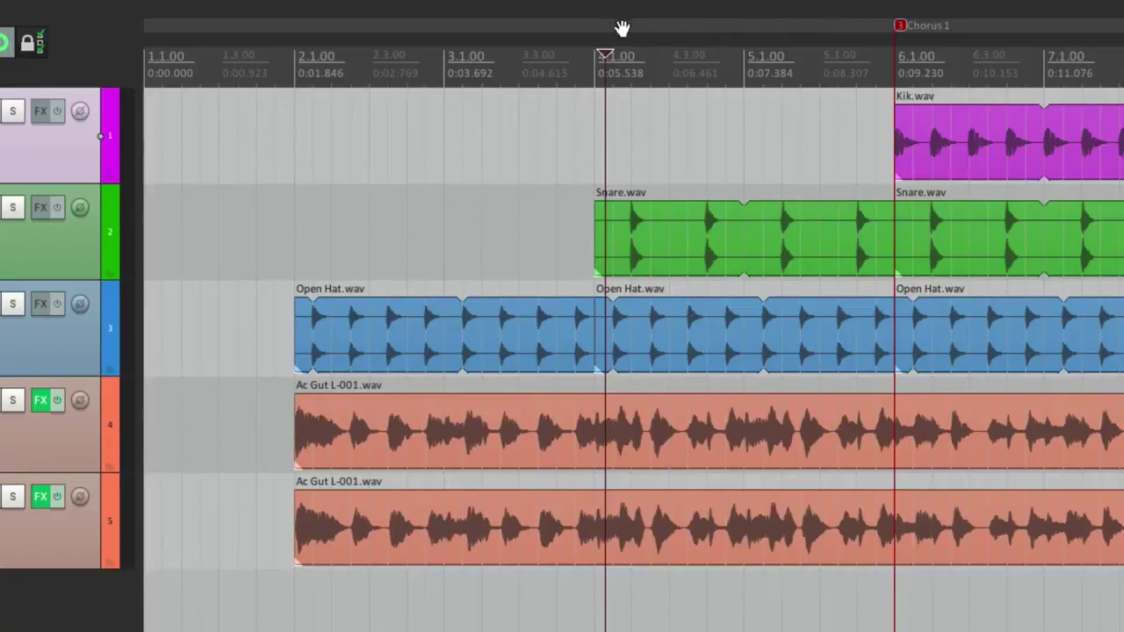
alt+click(890, 28)
key(super+z)
key(super+z)
key(super+z)
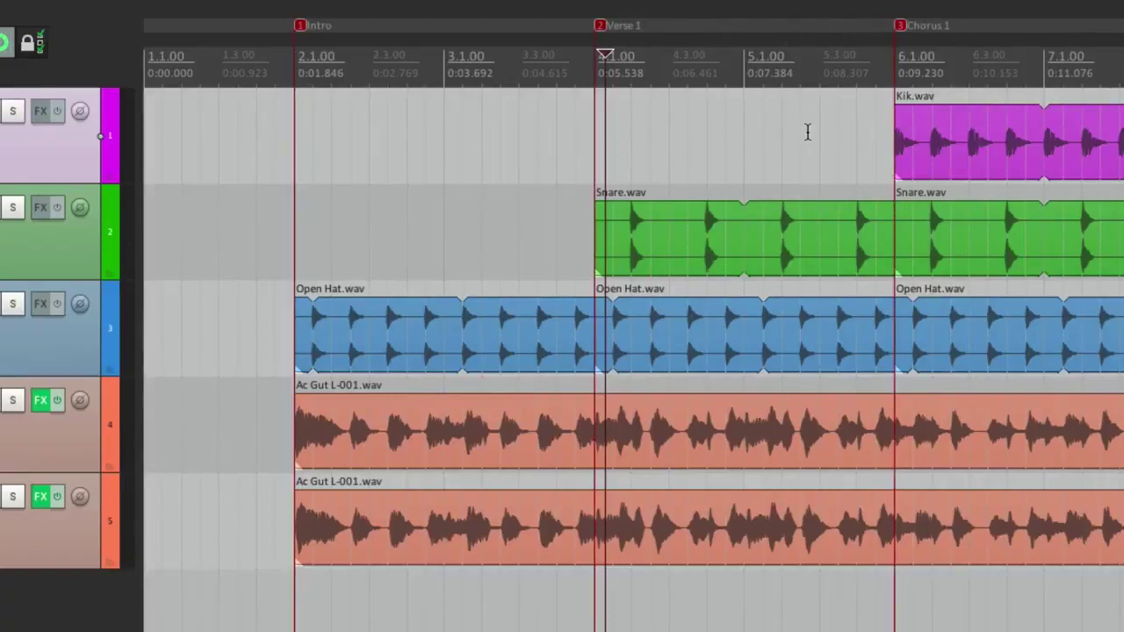
- Check the ID numbers in the Intro and Verse 1 marker settings, leaving both markers unedited
right_click(299, 29)
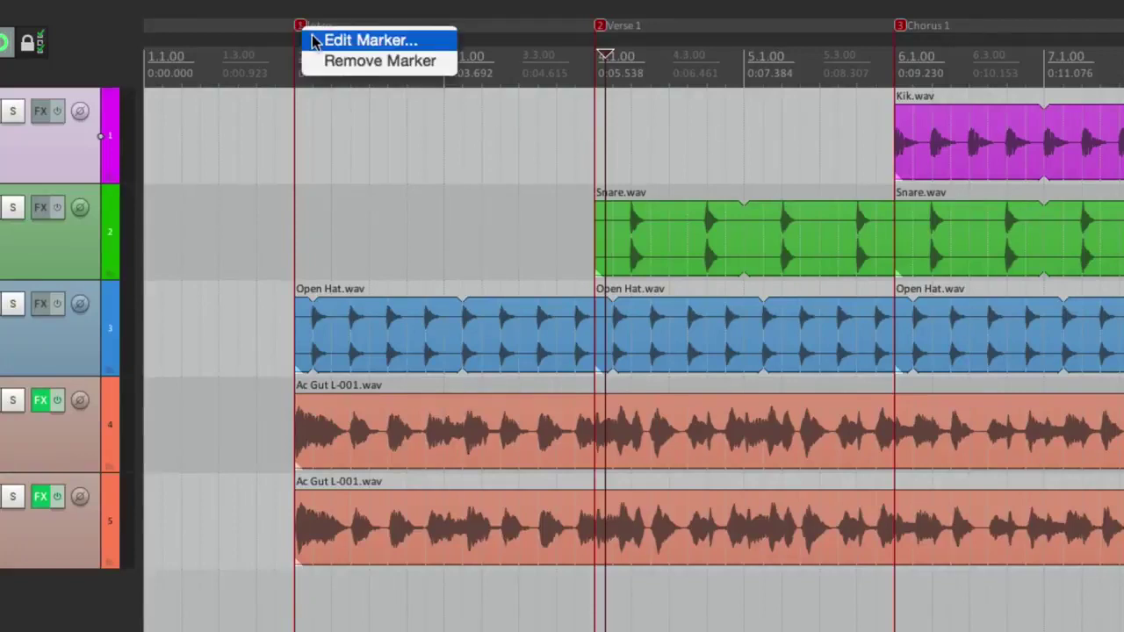
click(313, 39)
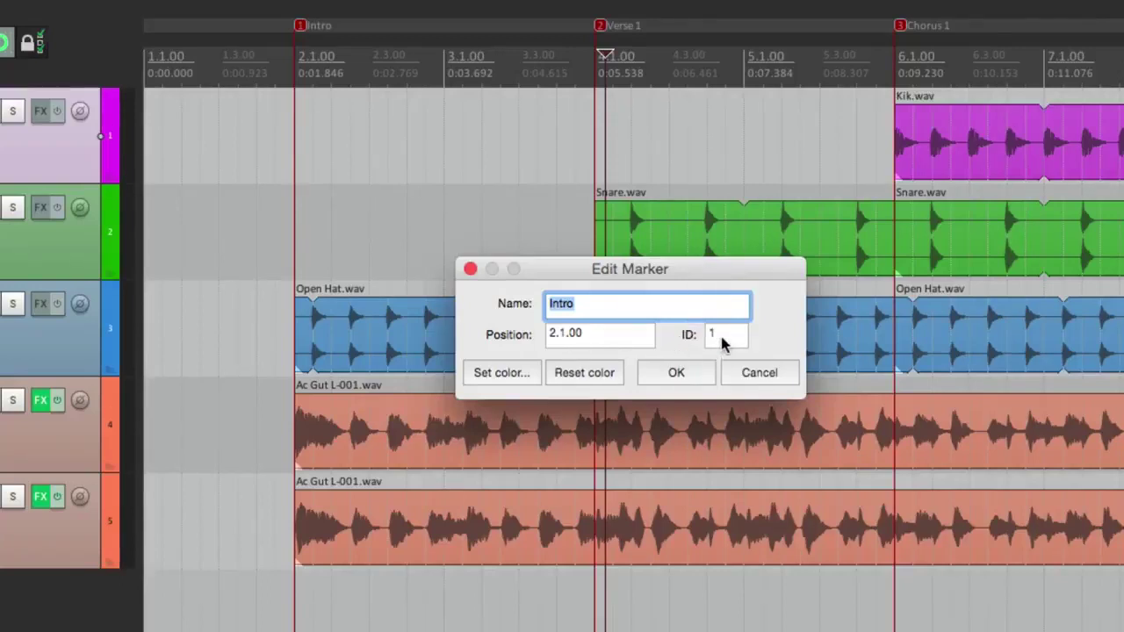
key(Escape)
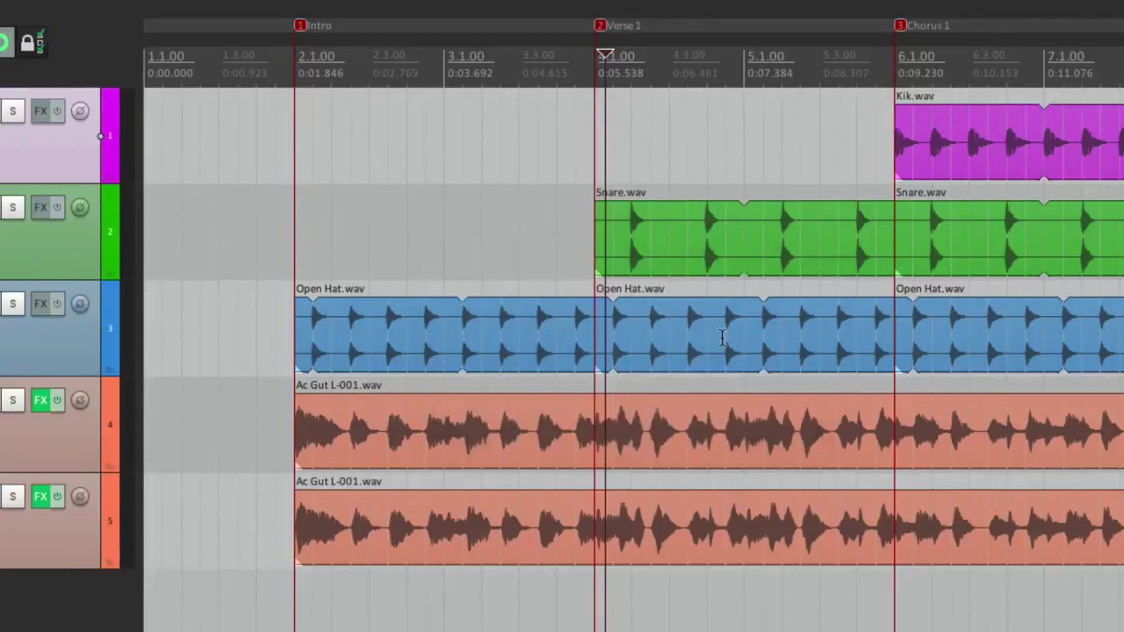
right_click(602, 31)
click(608, 37)
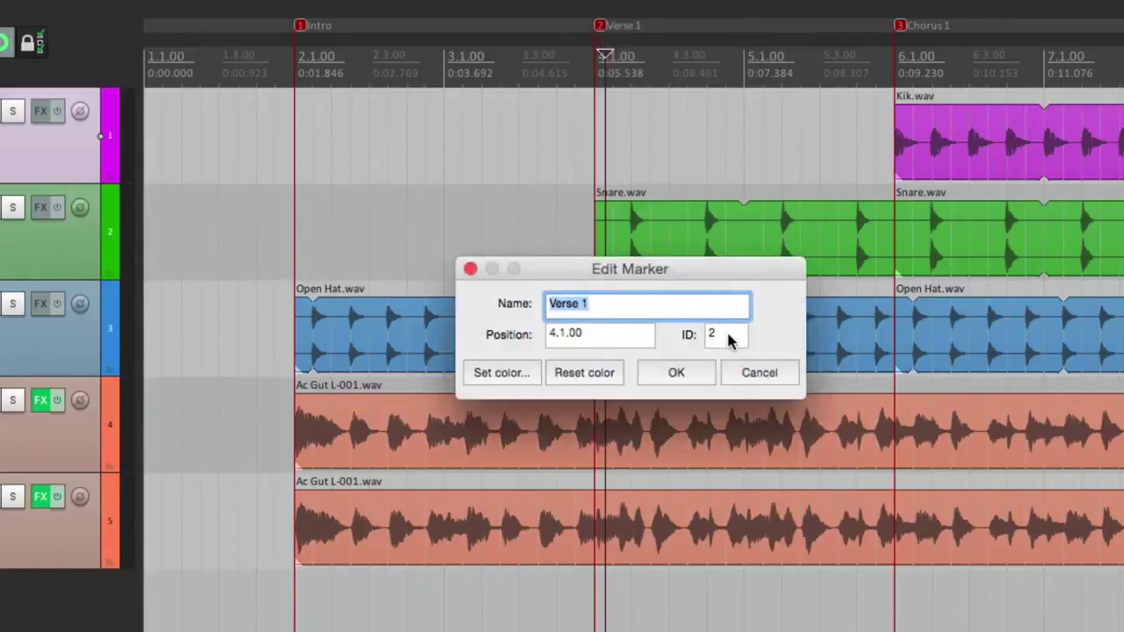
key(Escape)
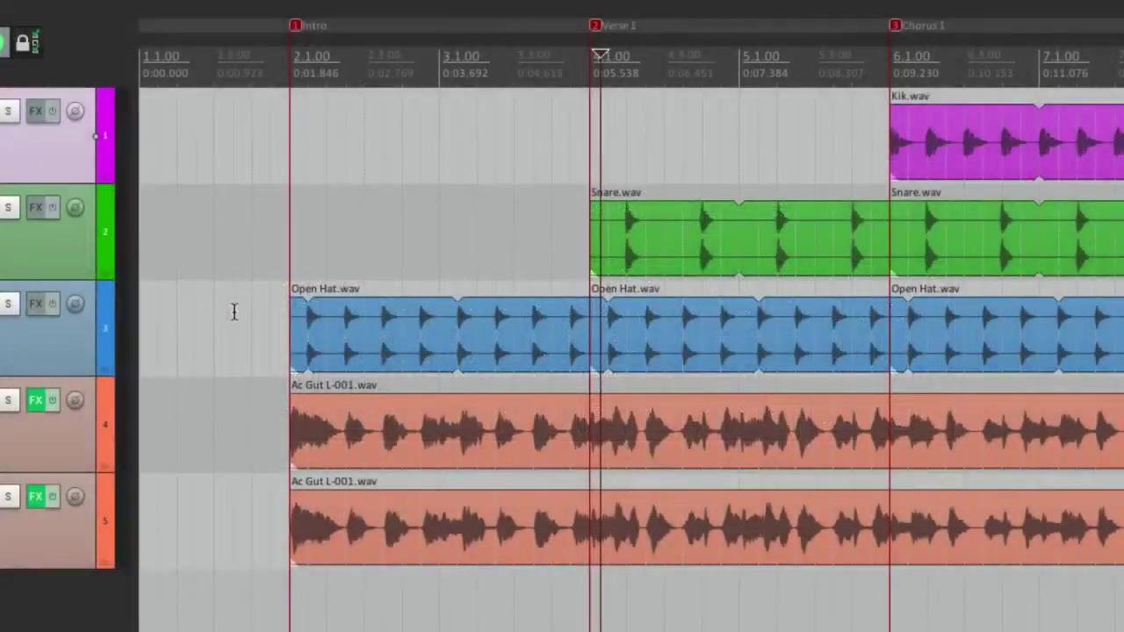
- Jump the edit cursor to markers 1, 2 and 3 by their ID numbers
key(1)
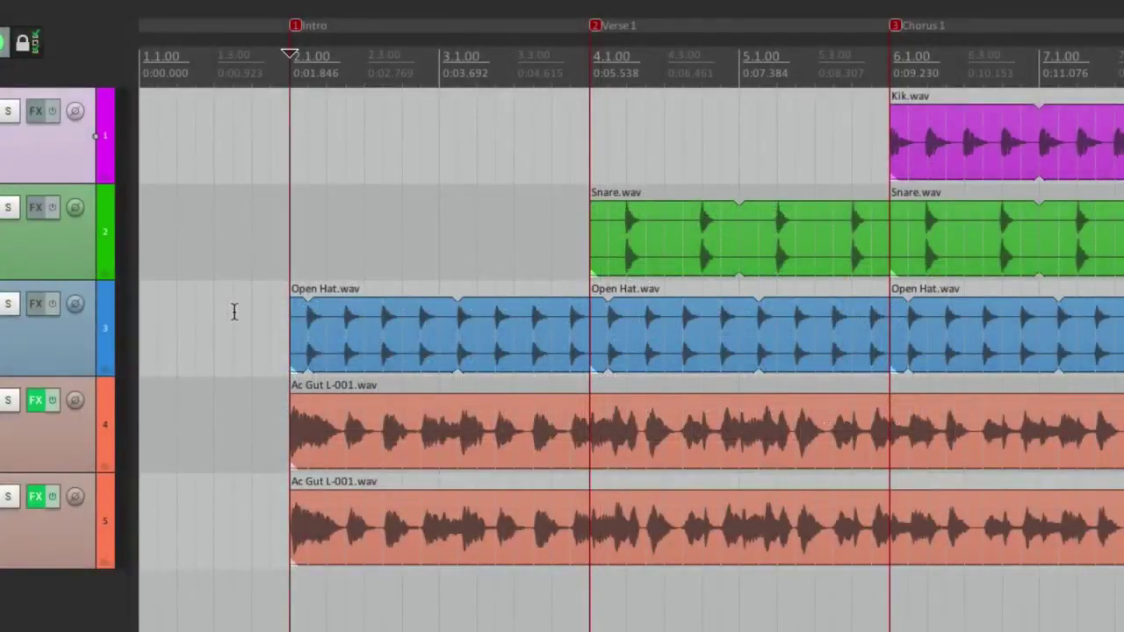
key(2)
key(3)
- Step the edit cursor marker by marker back from Chorus 1 to Intro and forward to Chorus 1, twice
key(bracketleft)
key(bracketleft)
key(bracketright)
key(bracketright)
key(bracketleft)
key(bracketleft)
key(bracketright)
key(bracketright)
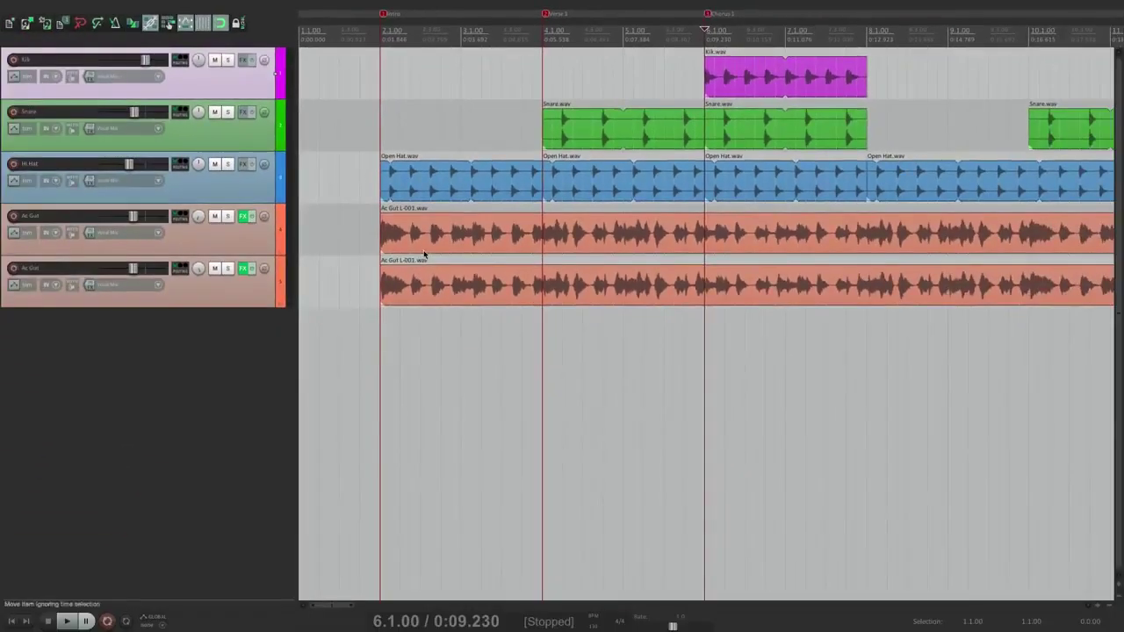
- Jump the edit cursor to the Verse 1 marker by choosing it from the transport's marker list
right_click(281, 615)
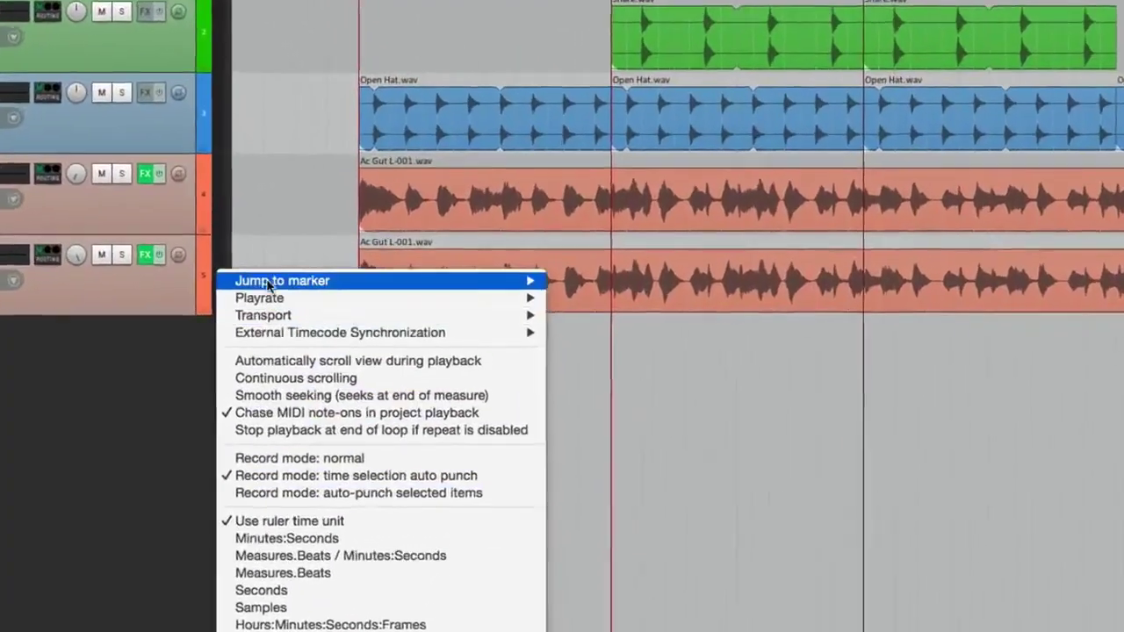
mouse_move(268, 285)
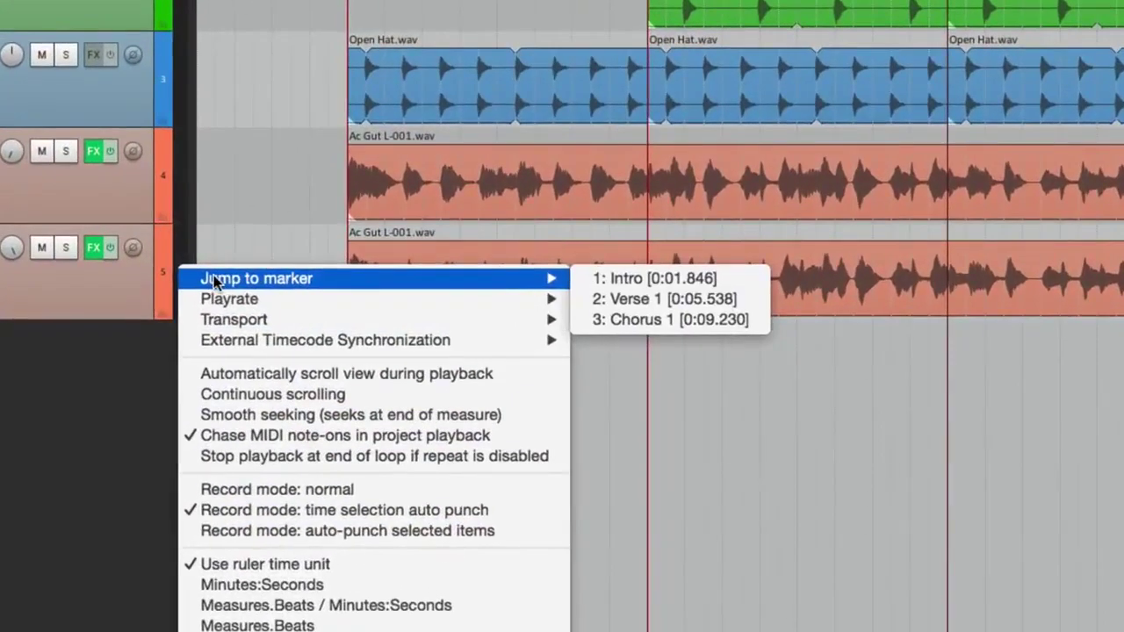
click(582, 301)
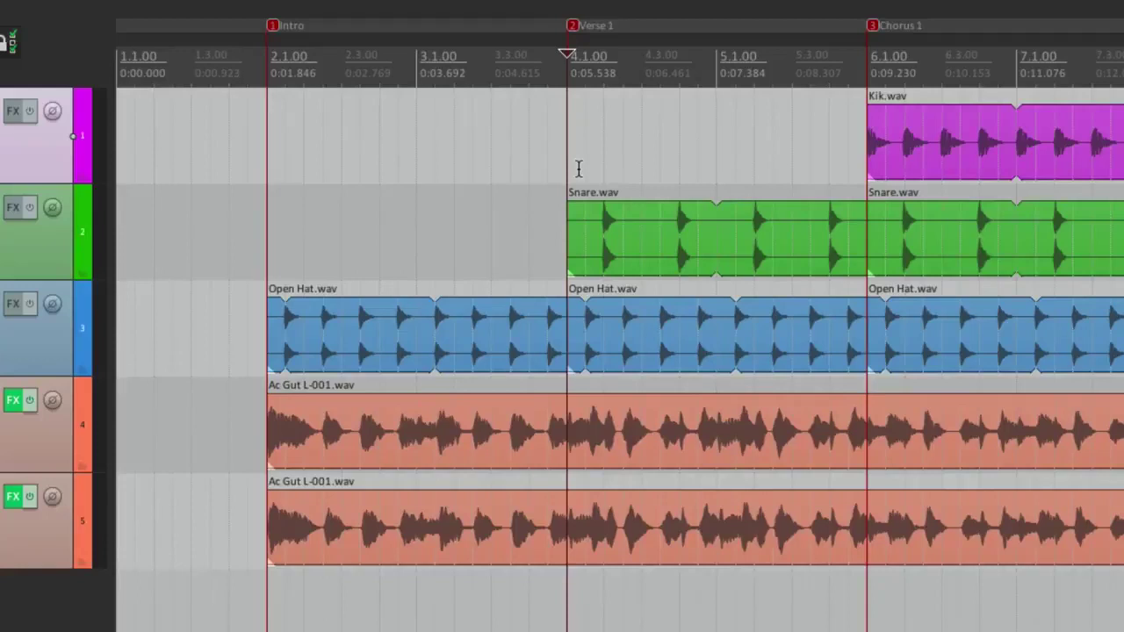
- Change the Intro marker's color to yellow
click(273, 28)
double_click(274, 31)
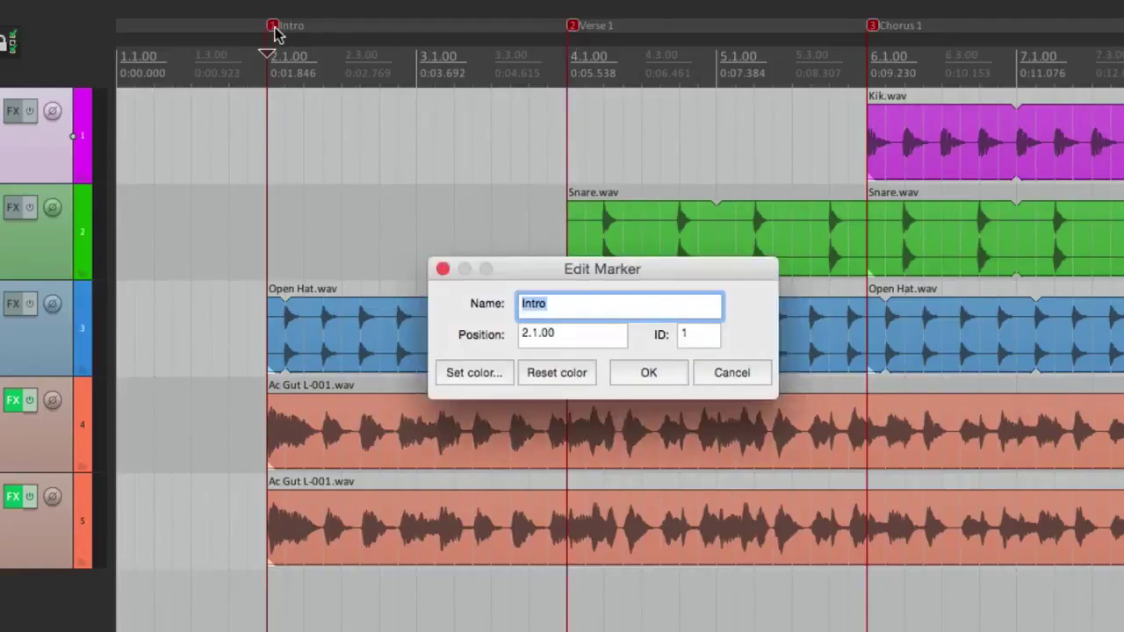
click(475, 378)
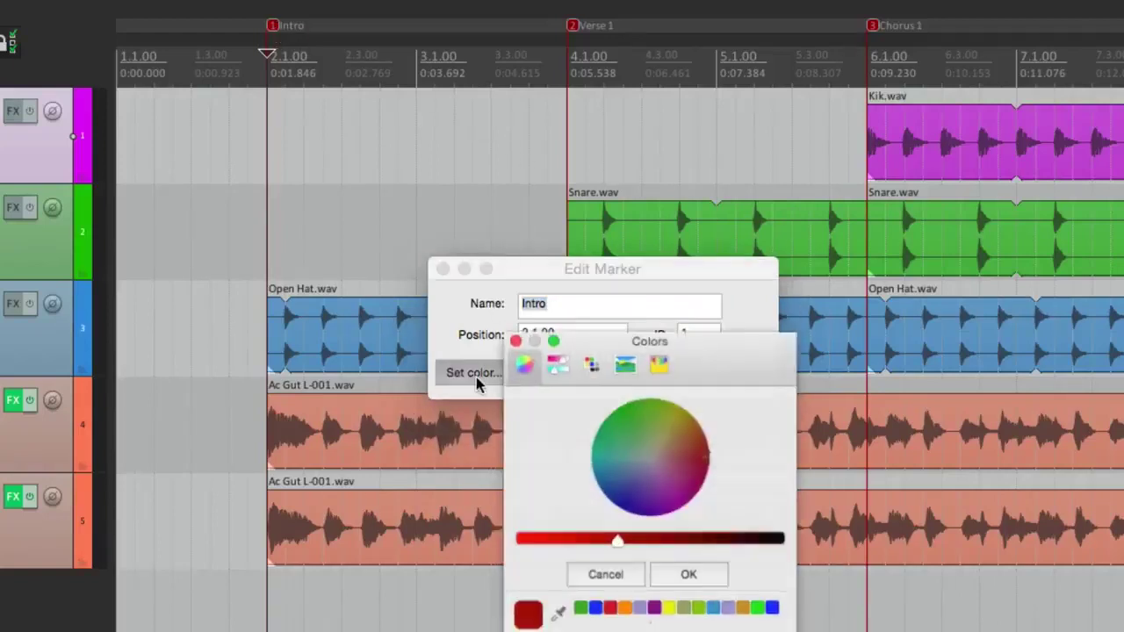
click(675, 419)
click(689, 577)
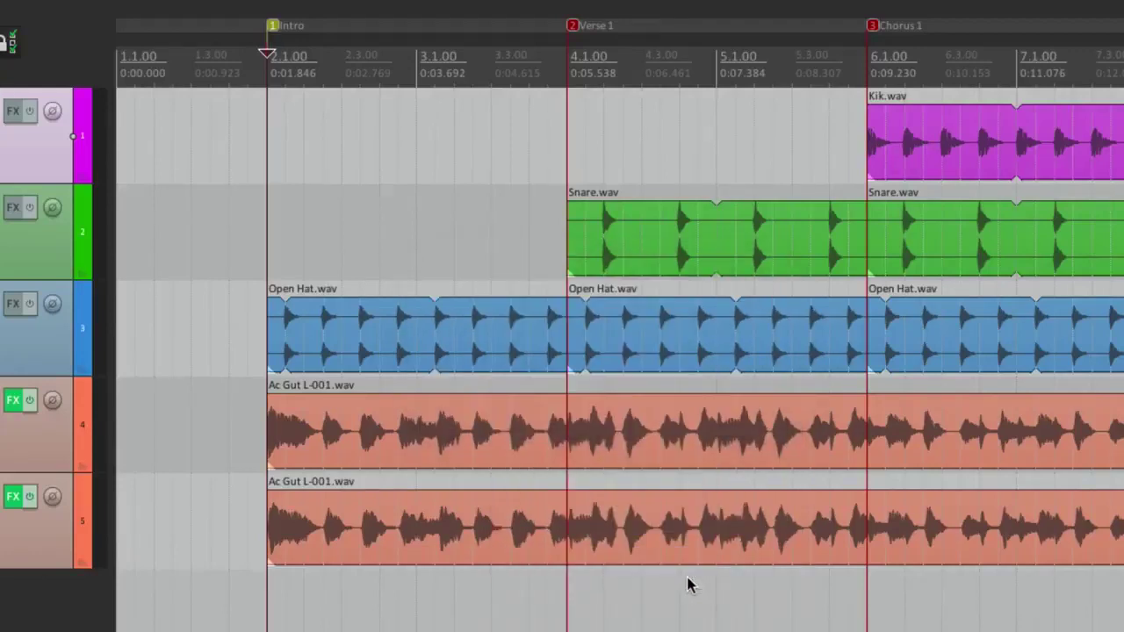
- Change the Verse 1 marker's color to green
click(574, 28)
double_click(574, 28)
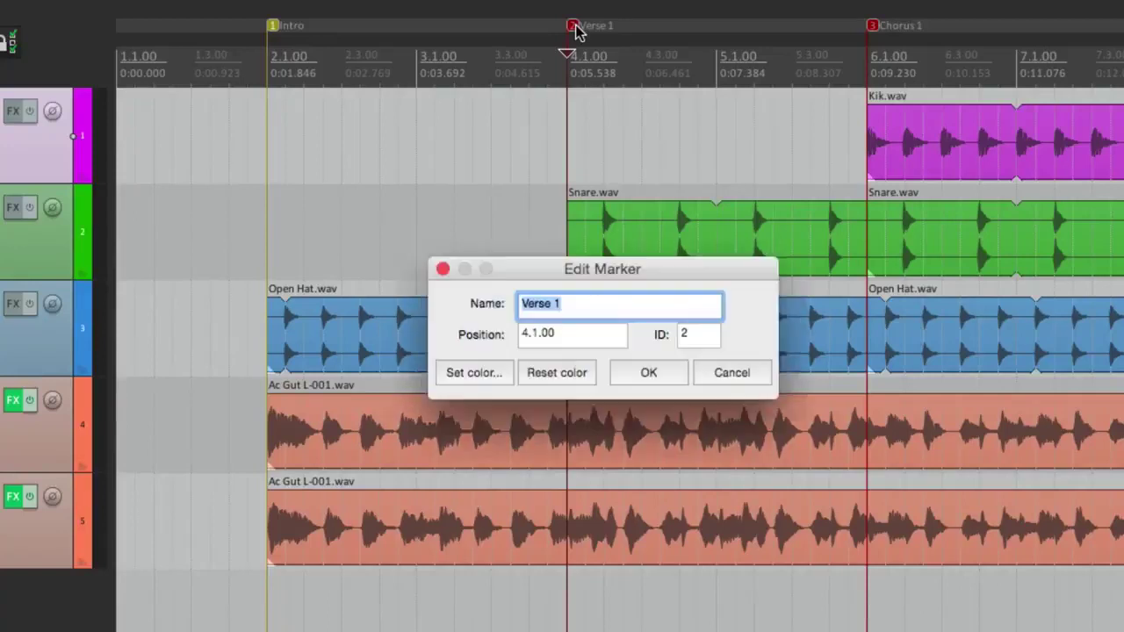
click(485, 376)
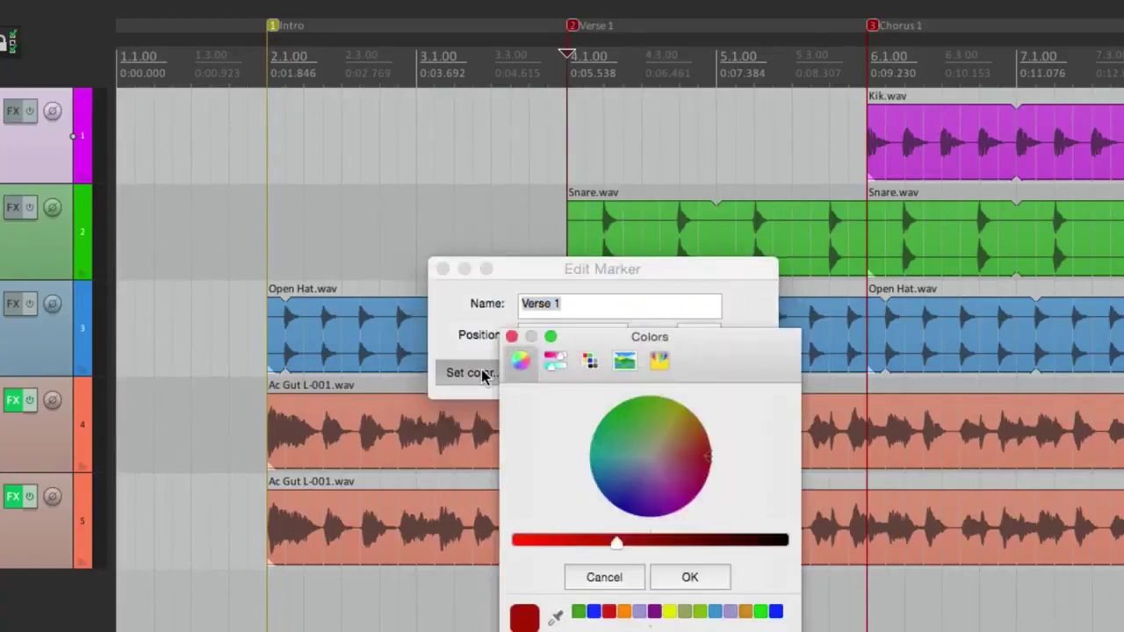
click(632, 430)
key(Return)
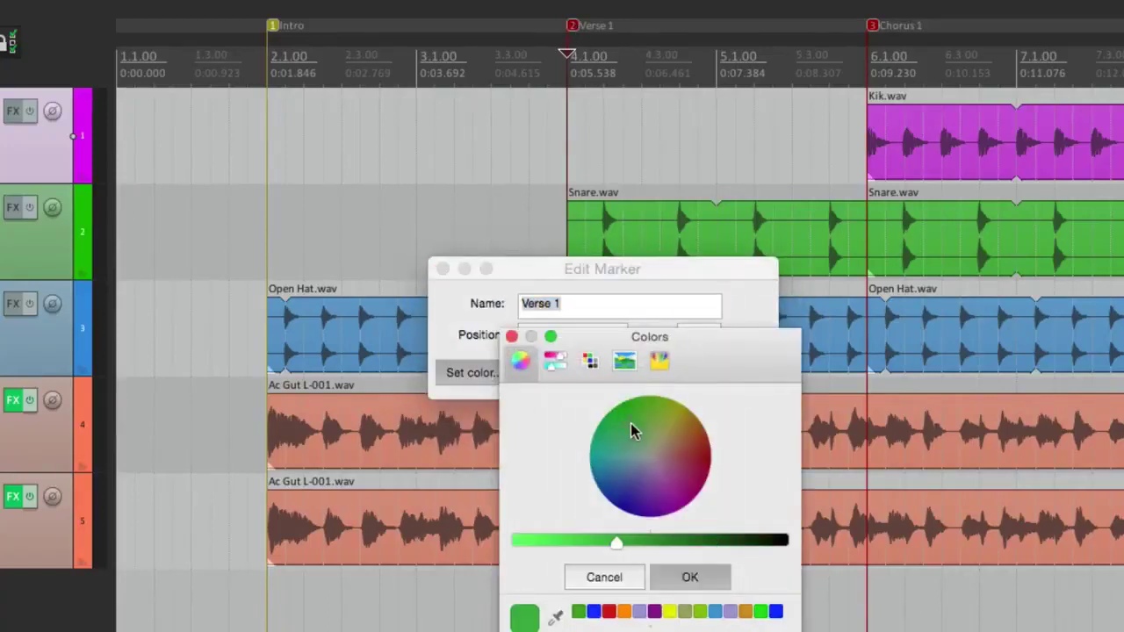
click(665, 374)
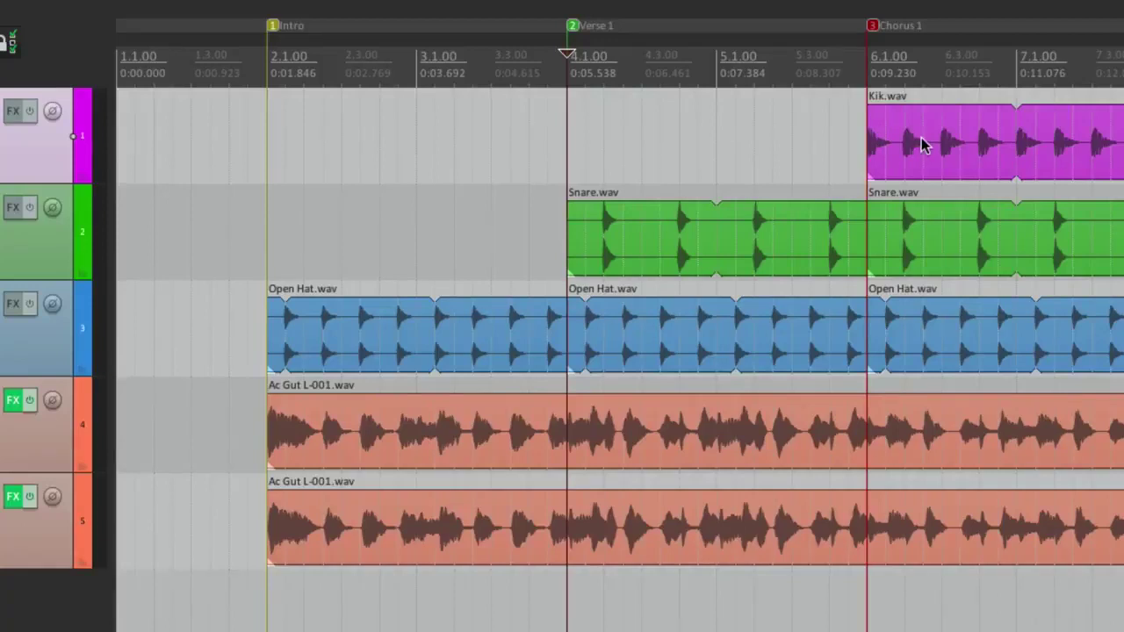
- Set the time selection to the Intro, Verse 1 and Chorus 1 sections in turn, using the timeline ruler
double_click(455, 74)
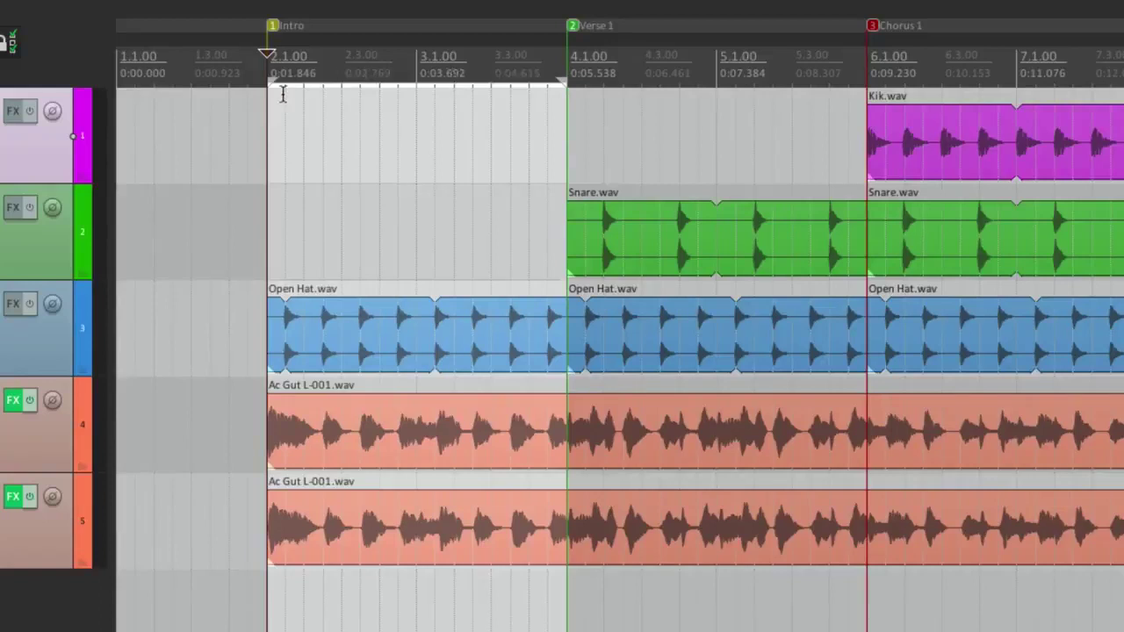
double_click(693, 79)
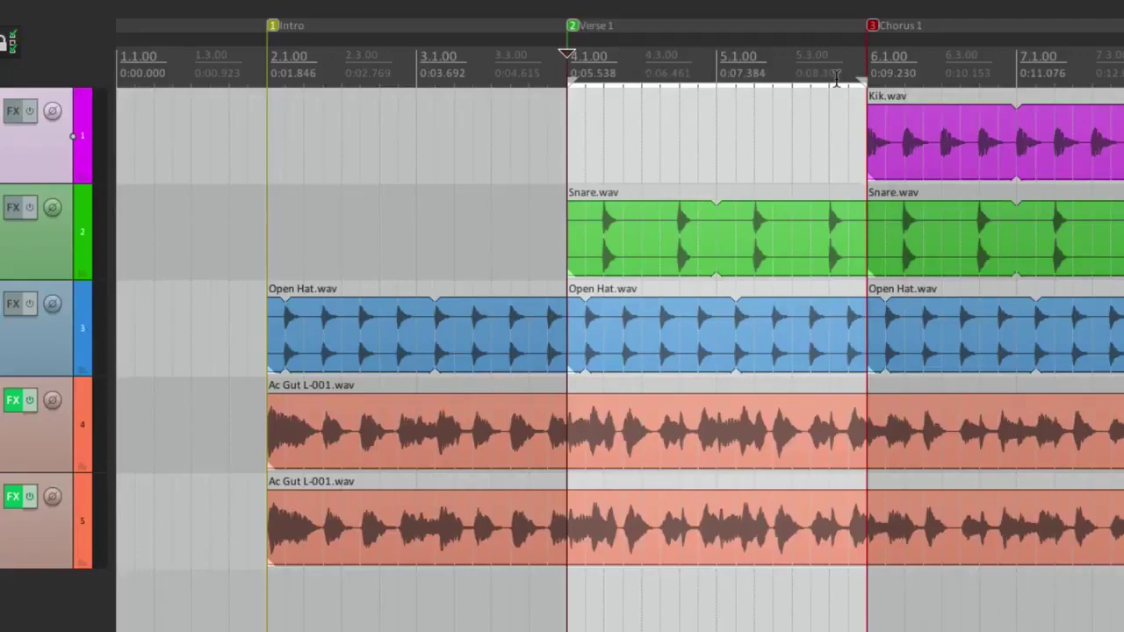
double_click(962, 72)
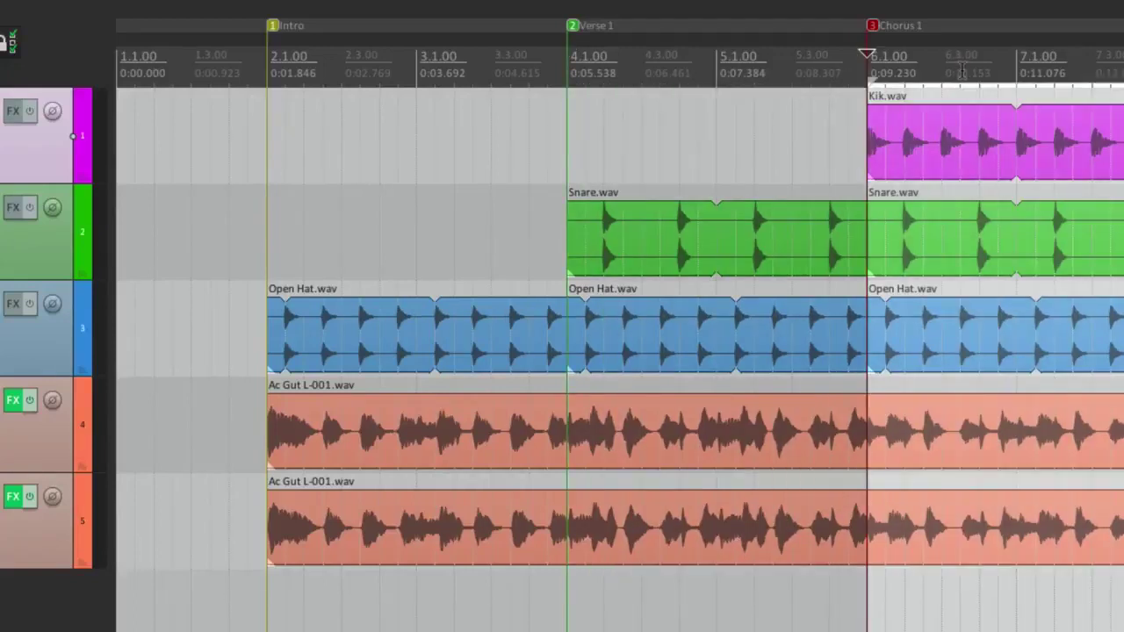
- Set the time selection from the marker lane to Verse 1, Intro, Verse 1 again and Chorus 1 in turn
click(702, 28)
double_click(702, 28)
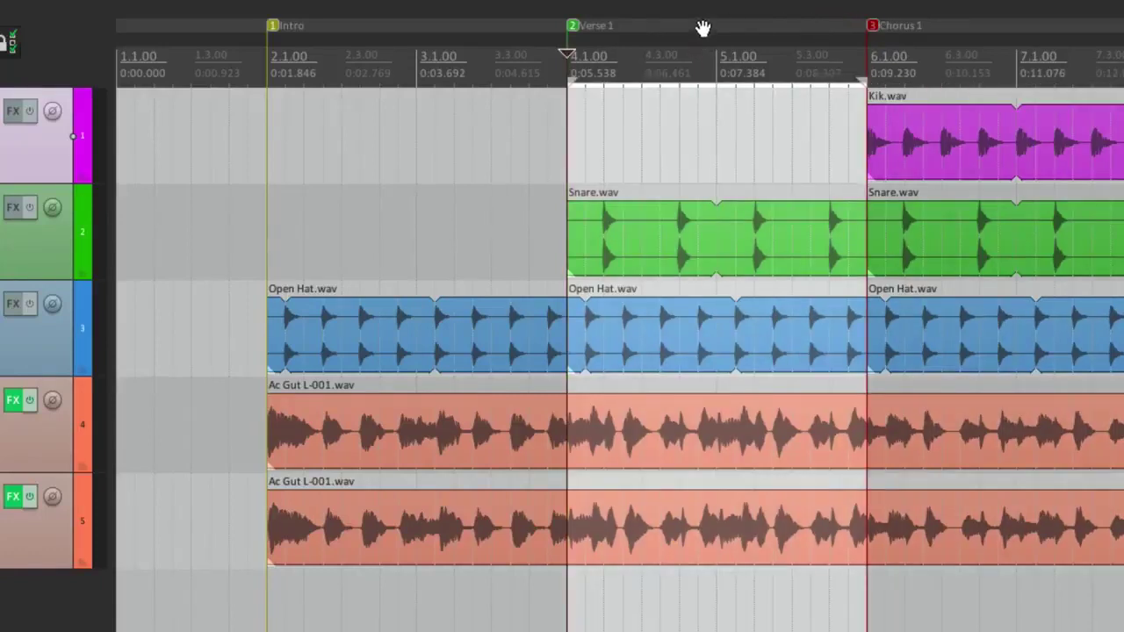
double_click(426, 24)
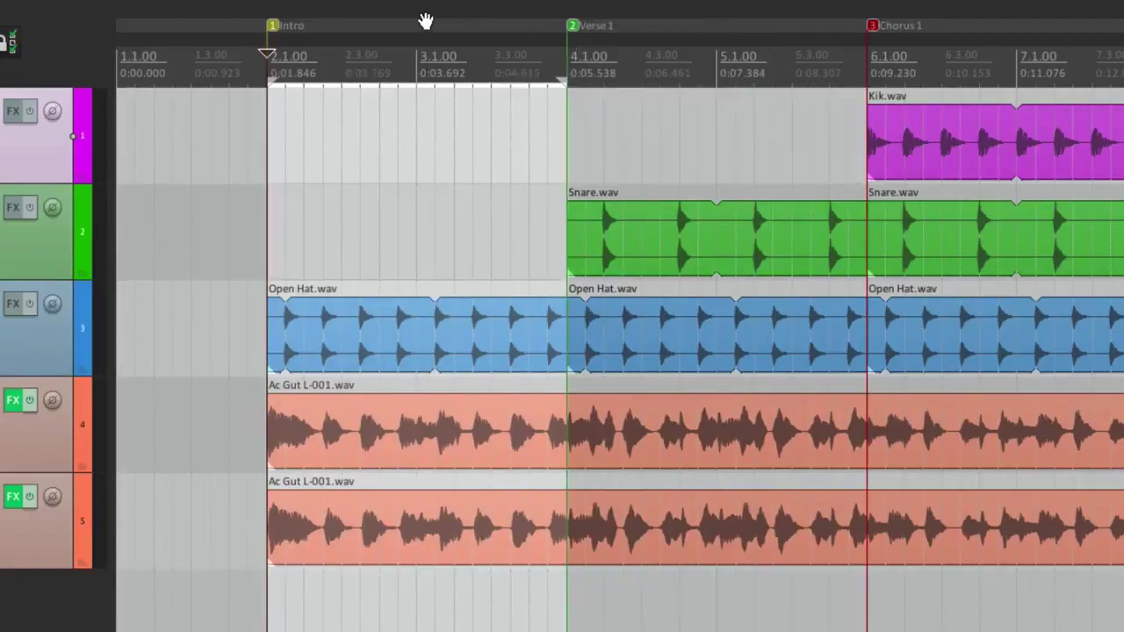
double_click(657, 15)
double_click(970, 26)
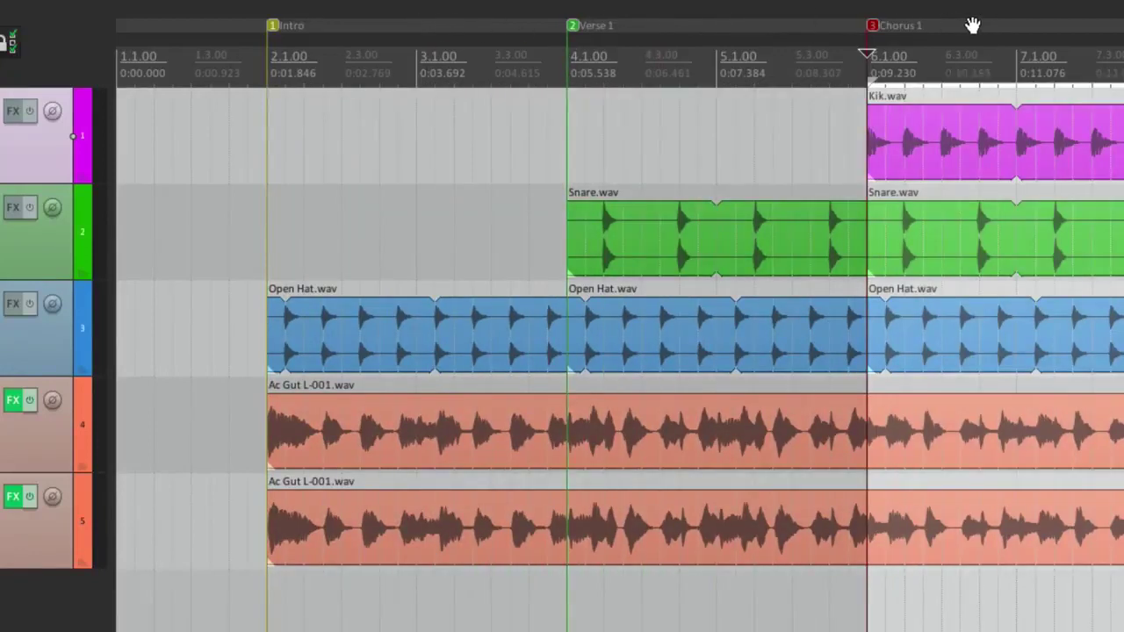
- Cycle the time selection through Intro, Verse 1, Chorus 1 and back to Intro, and clear it
double_click(364, 68)
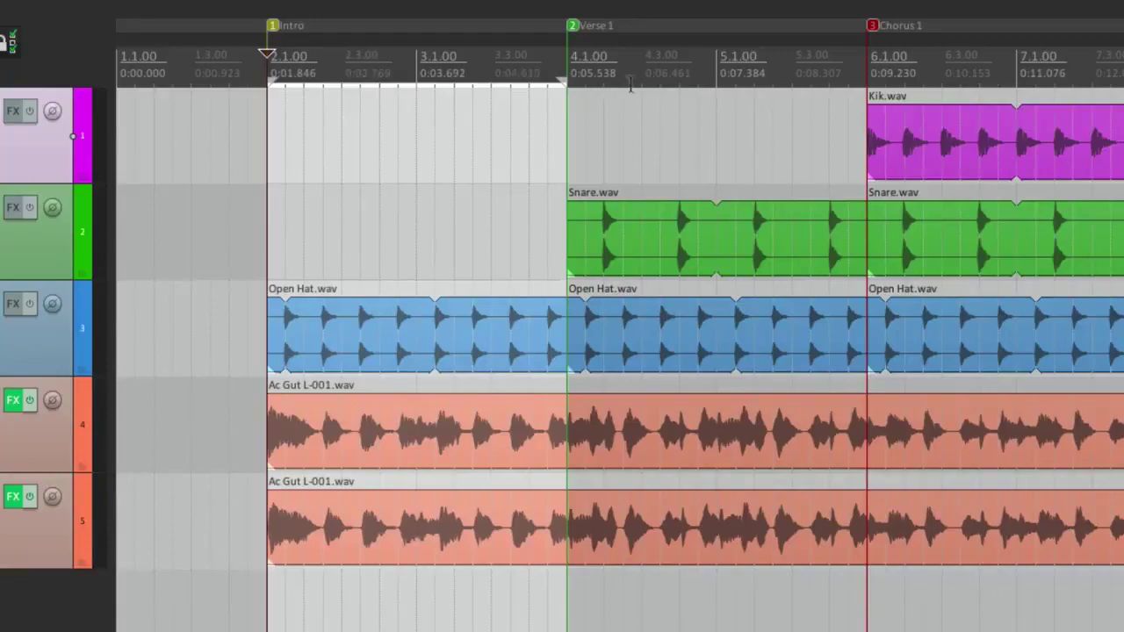
double_click(659, 53)
double_click(902, 74)
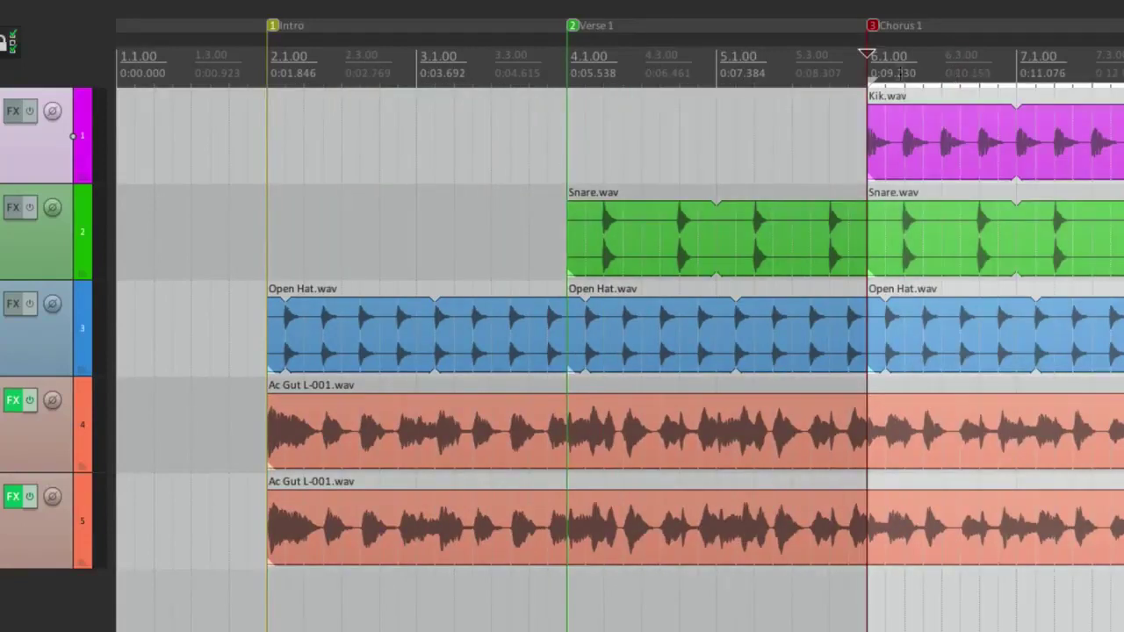
double_click(457, 77)
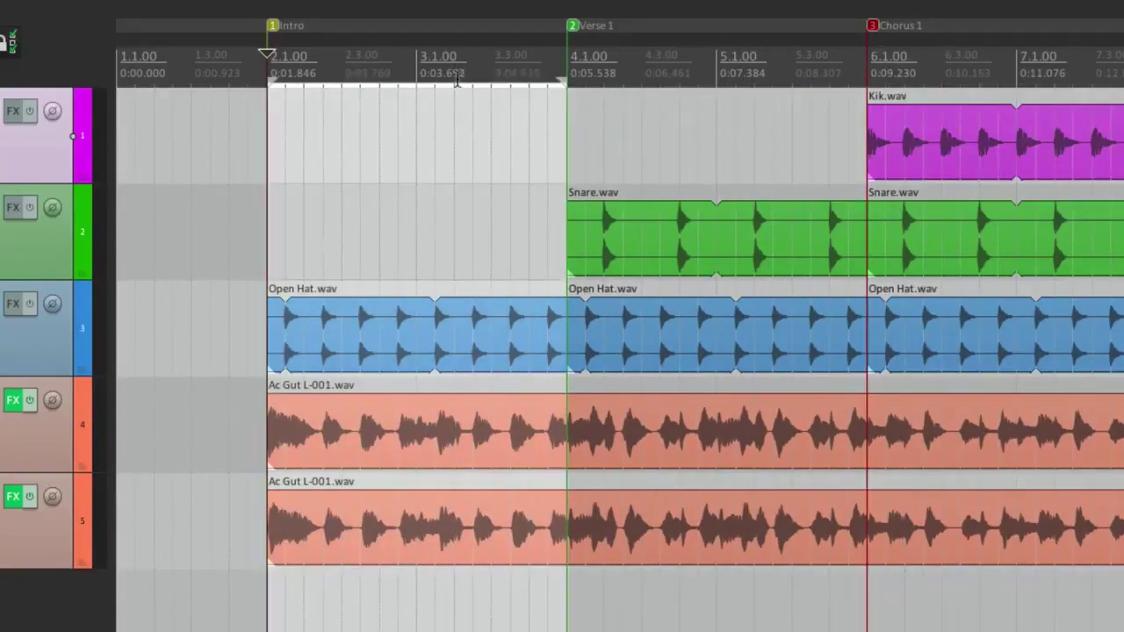
key(Escape)
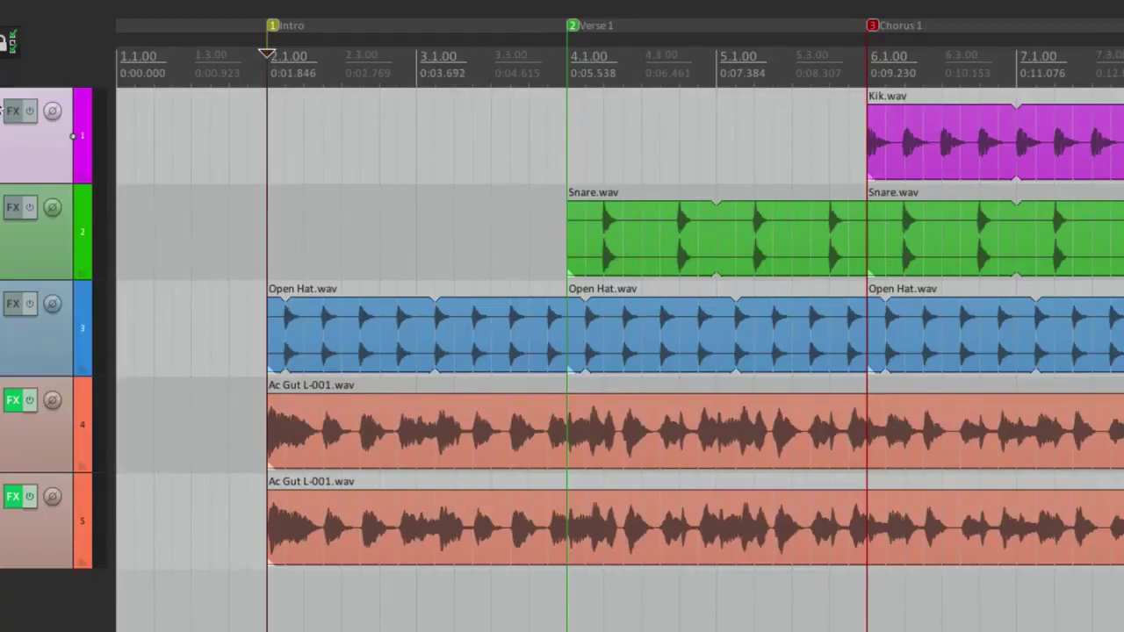
- Play from just before the Intro marker and add three unnamed markers on the fly between Intro and Verse 1
click(232, 221)
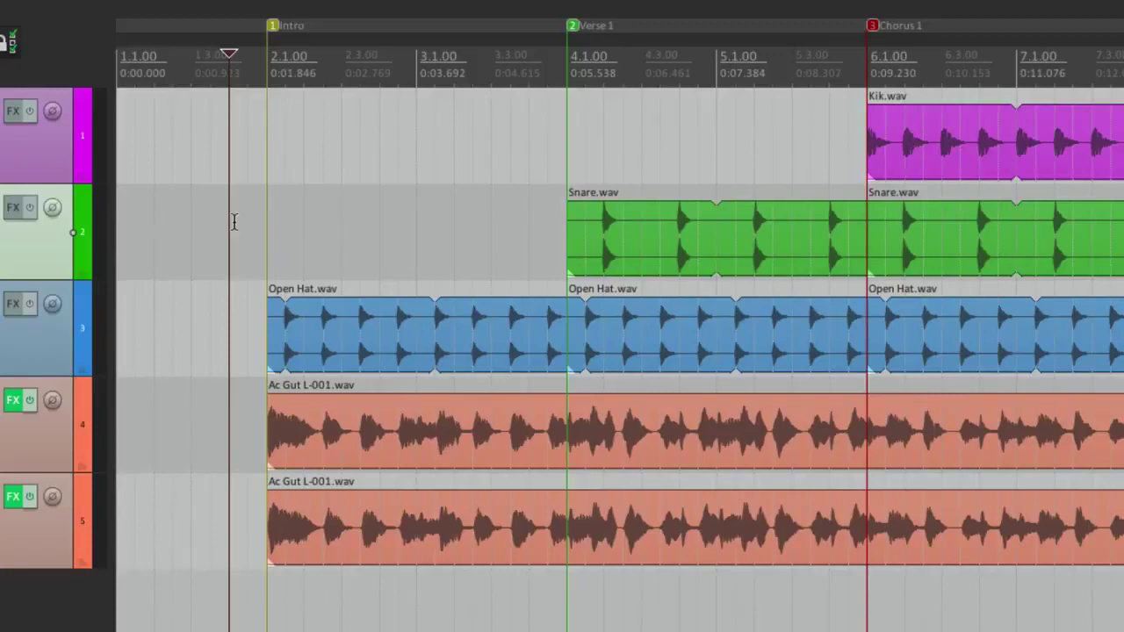
key(space)
key(m)
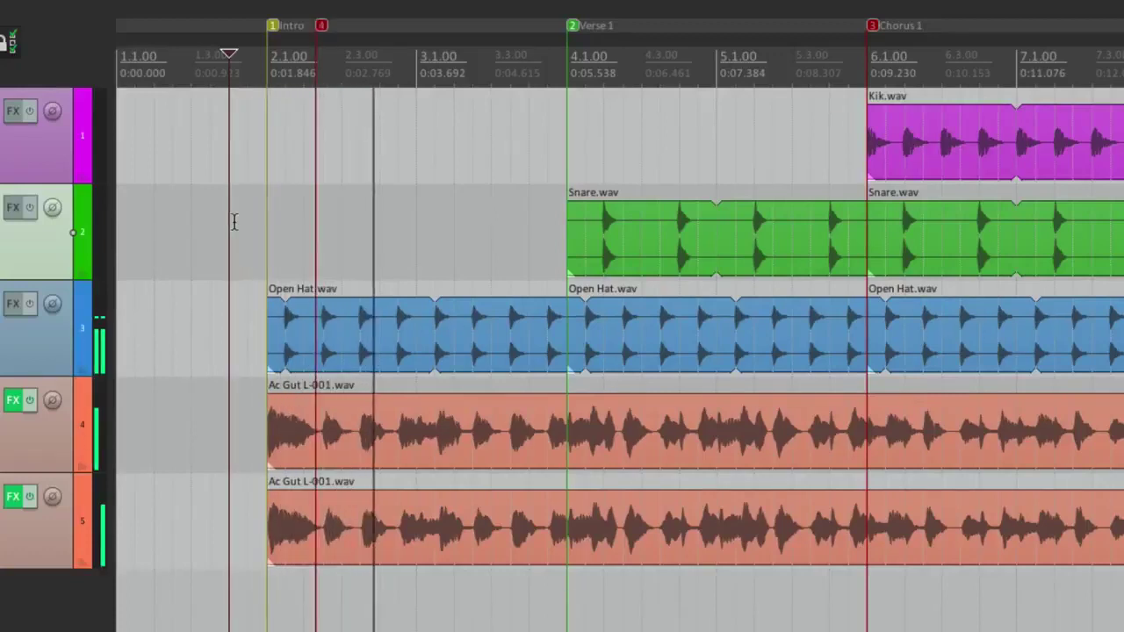
key(m)
key(m)
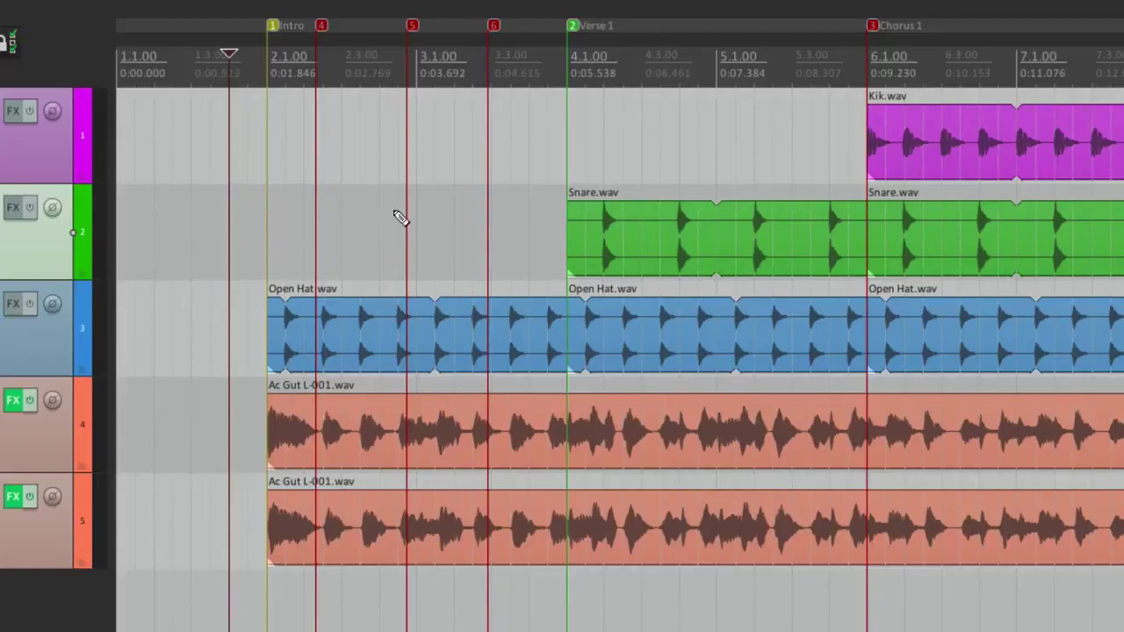
- Undo the three unnamed markers added between Intro and Verse 1
key(ctrl+z)
key(ctrl+z)
key(ctrl+z)
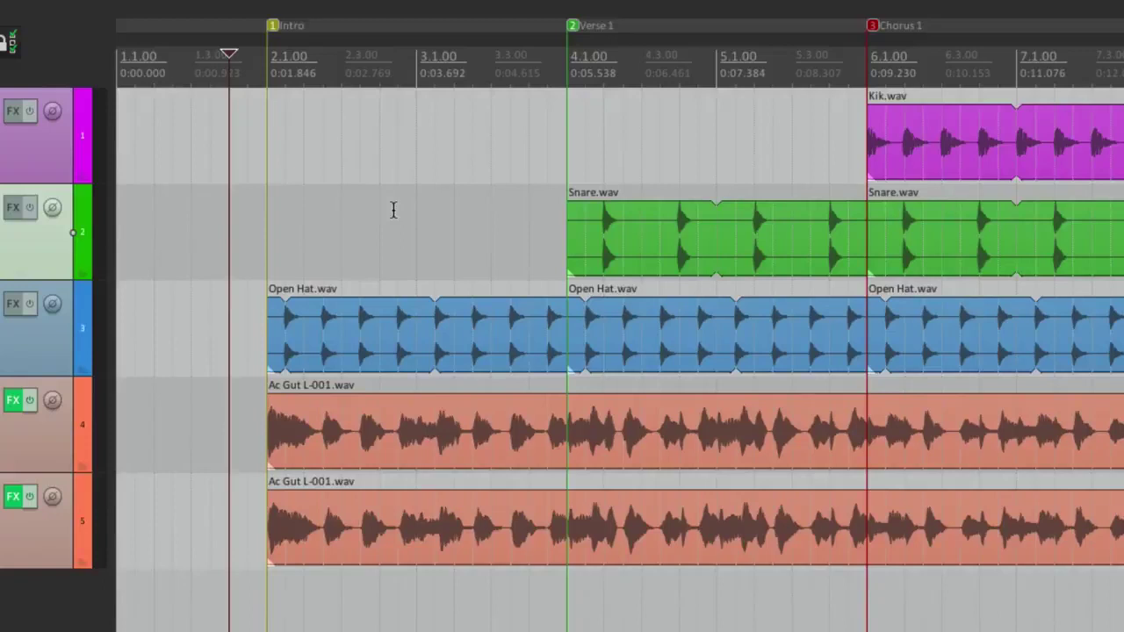
- Begin adding a named marker during playback, cancel it without entering a name, and stop playback
key(space)
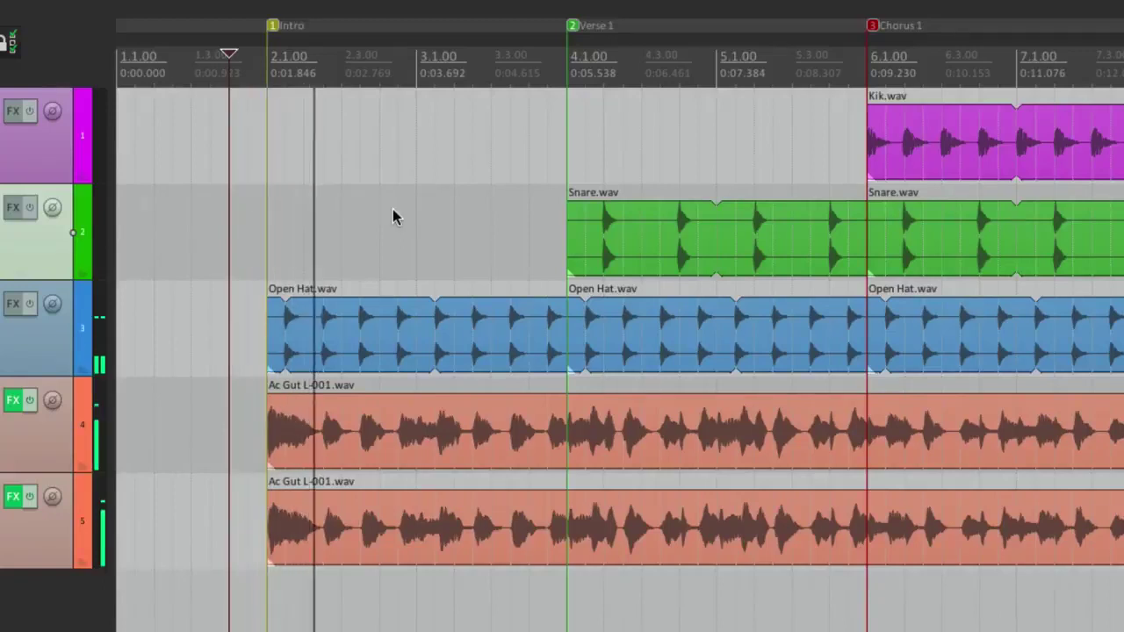
key(shift+m)
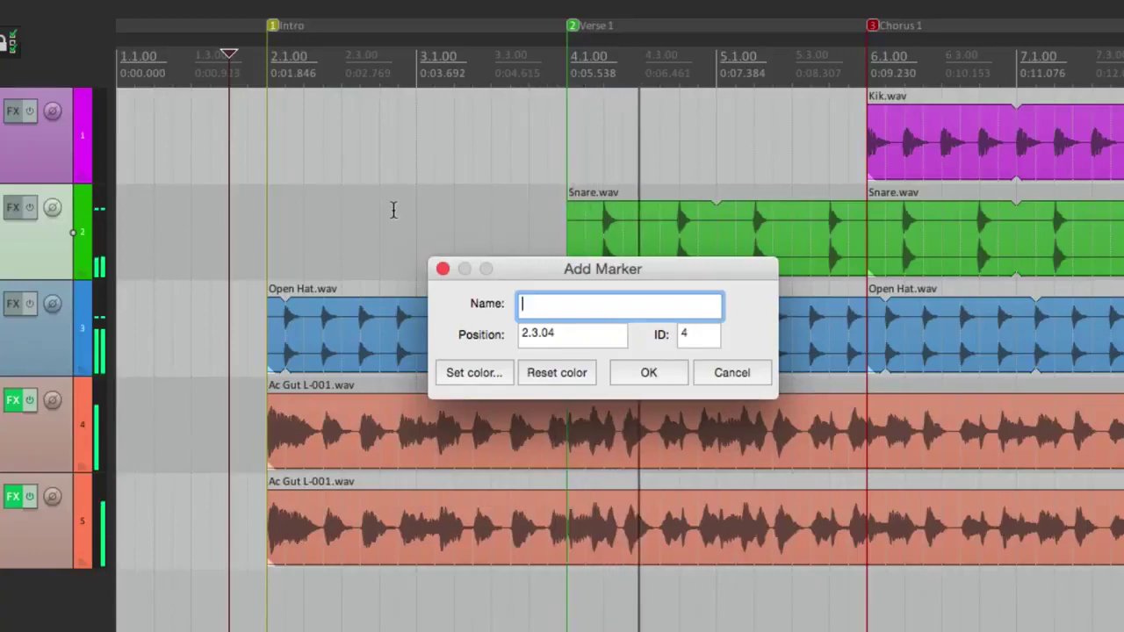
key(Escape)
key(space)
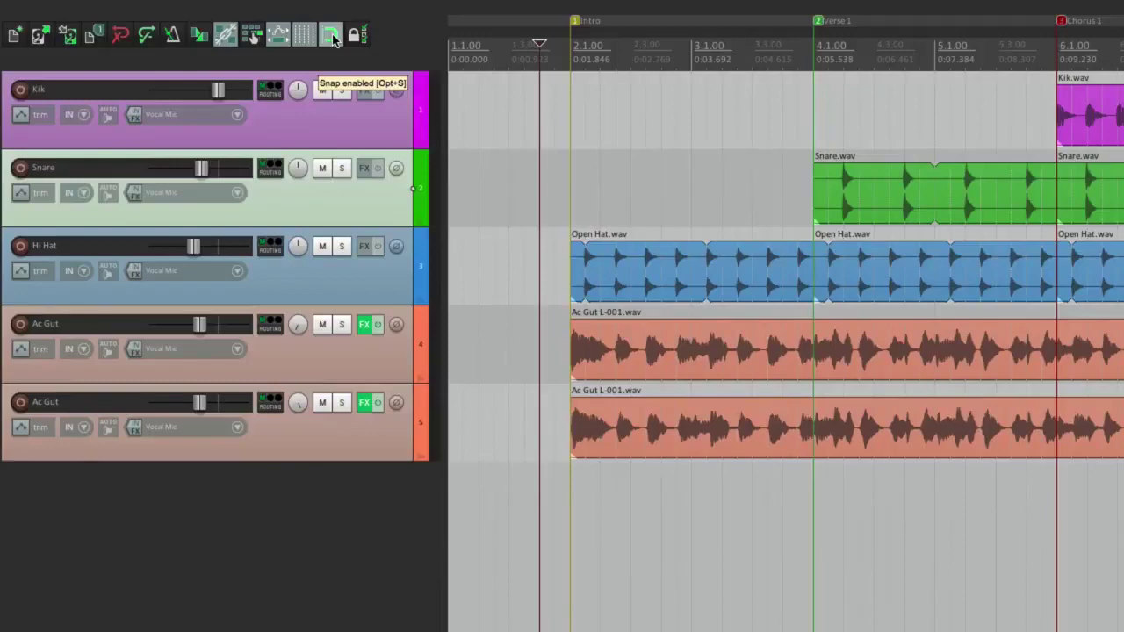
- Examine the snap options for media items, selection and cursor, and turn snapping off
right_click(332, 39)
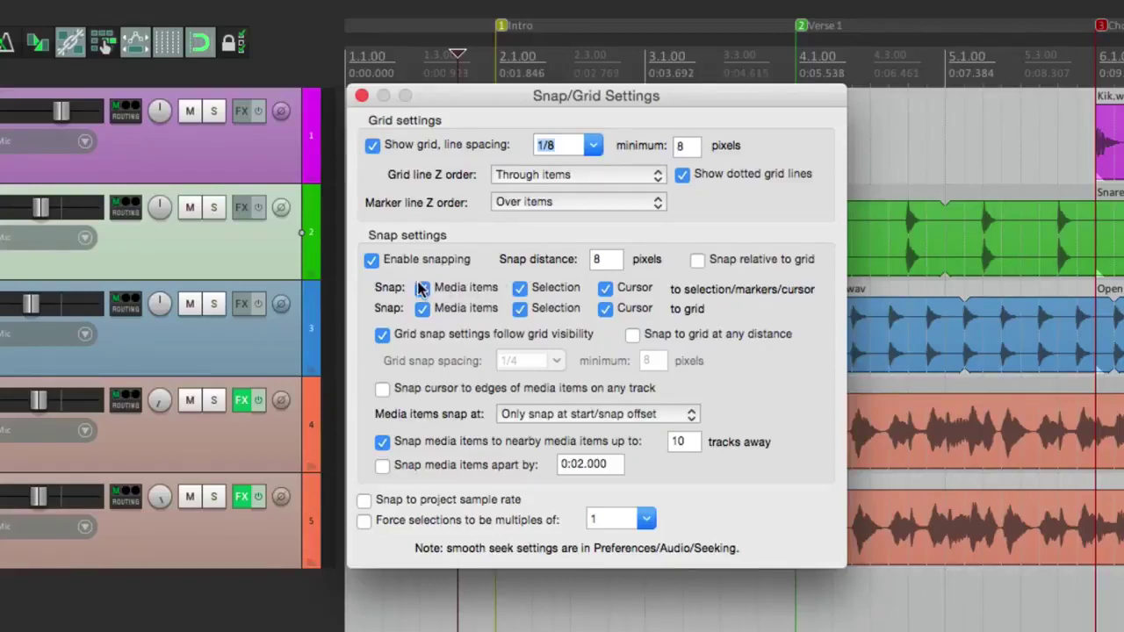
click(361, 96)
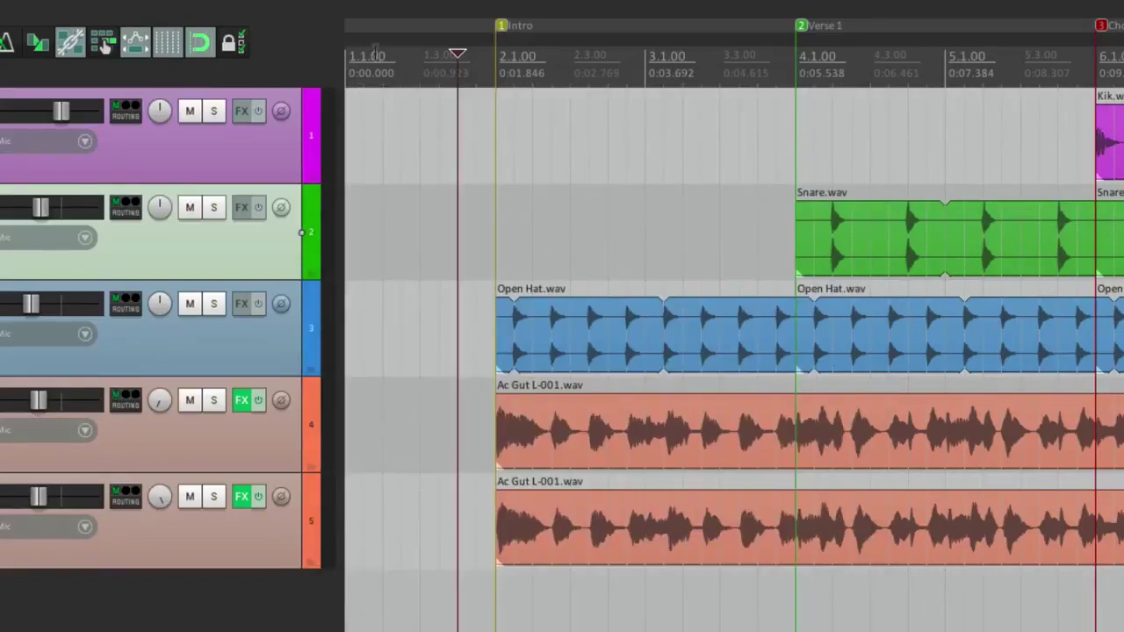
click(198, 44)
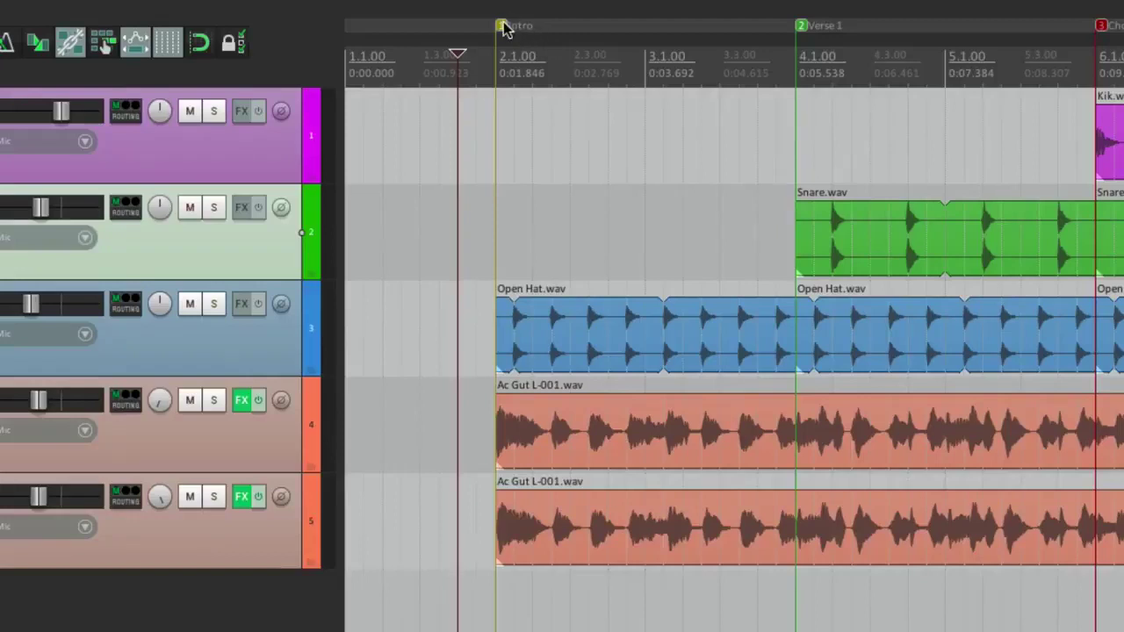
- Move the Intro marker off the grid to just before 2.3.00, turn snapping back on, and undo the marker move
drag(501, 25, 571, 26)
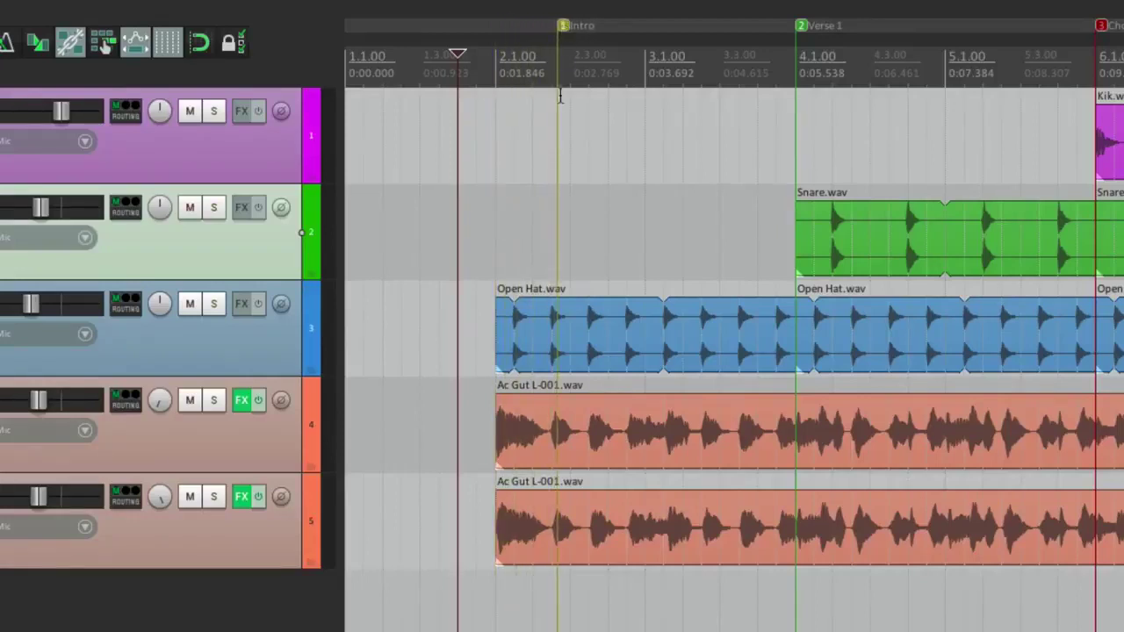
click(201, 43)
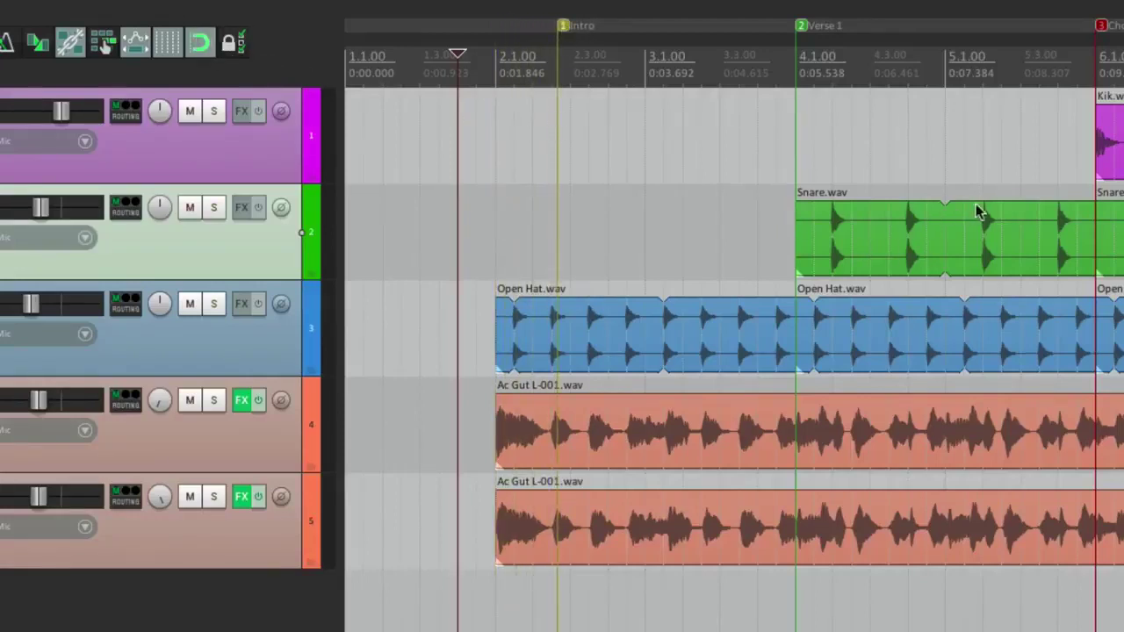
drag(876, 210, 641, 220)
key(ctrl+z)
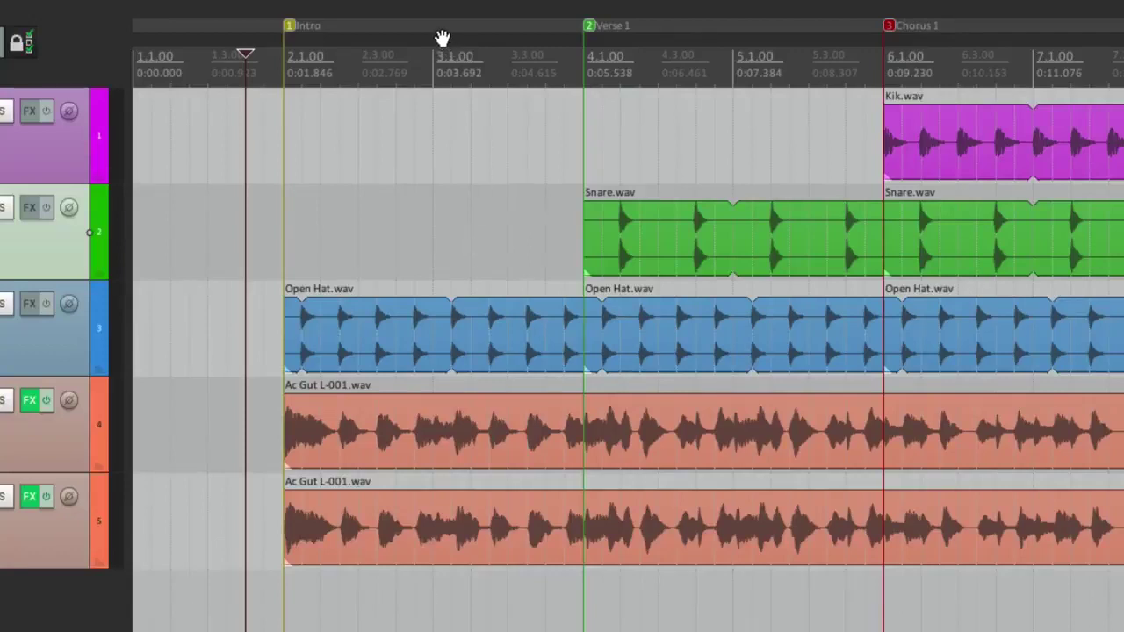
- Remove all markers from the time selection that spans the whole song
key(Home)
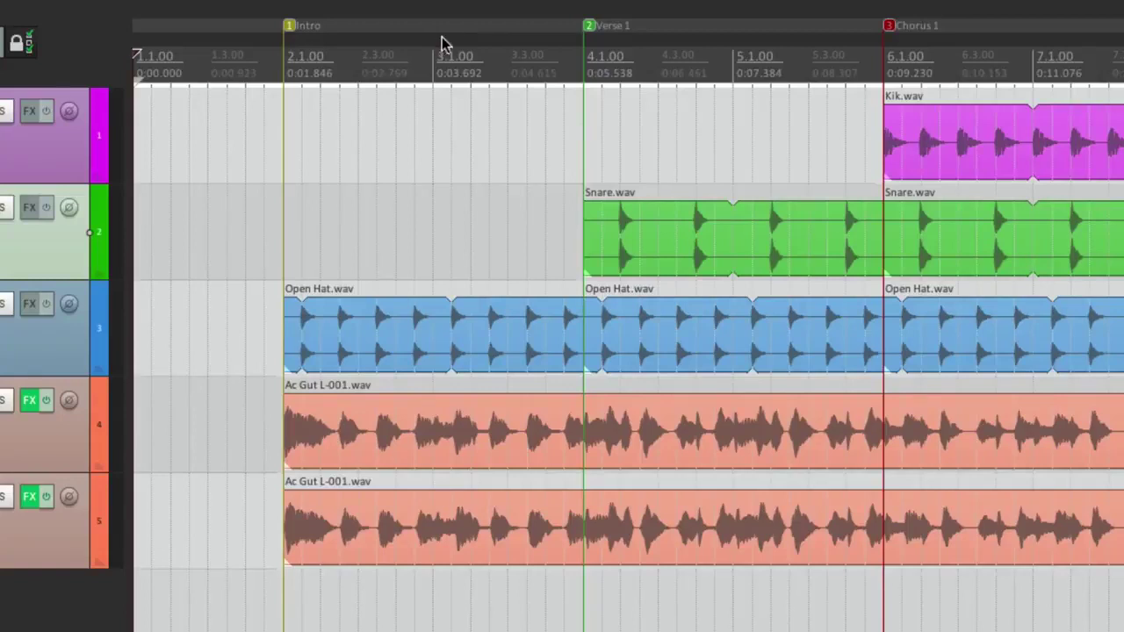
right_click(441, 37)
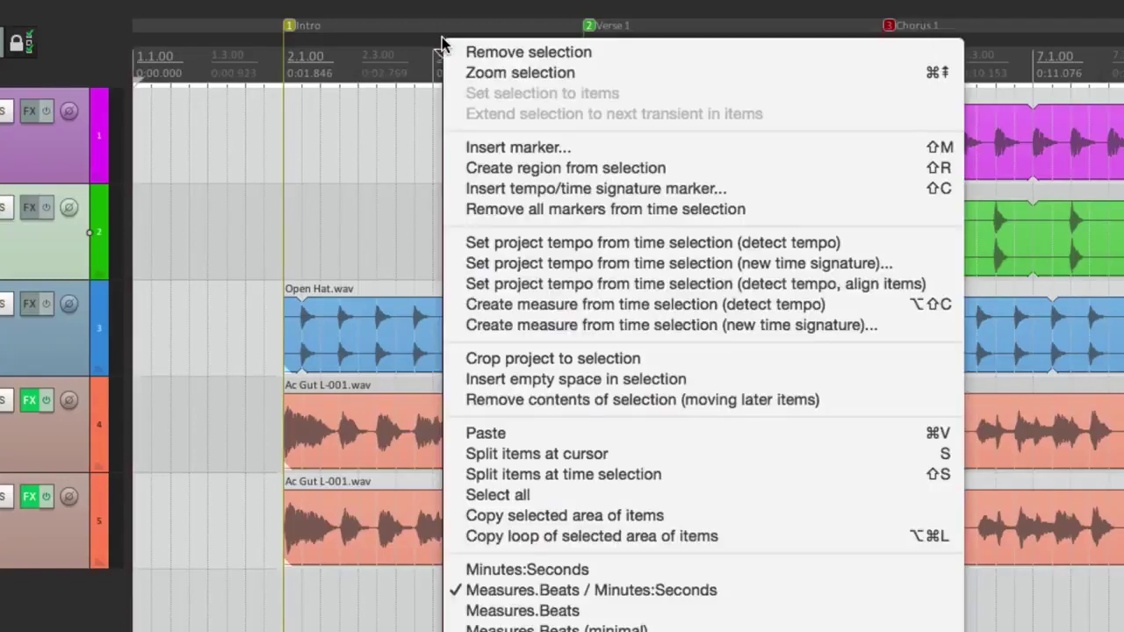
click(460, 209)
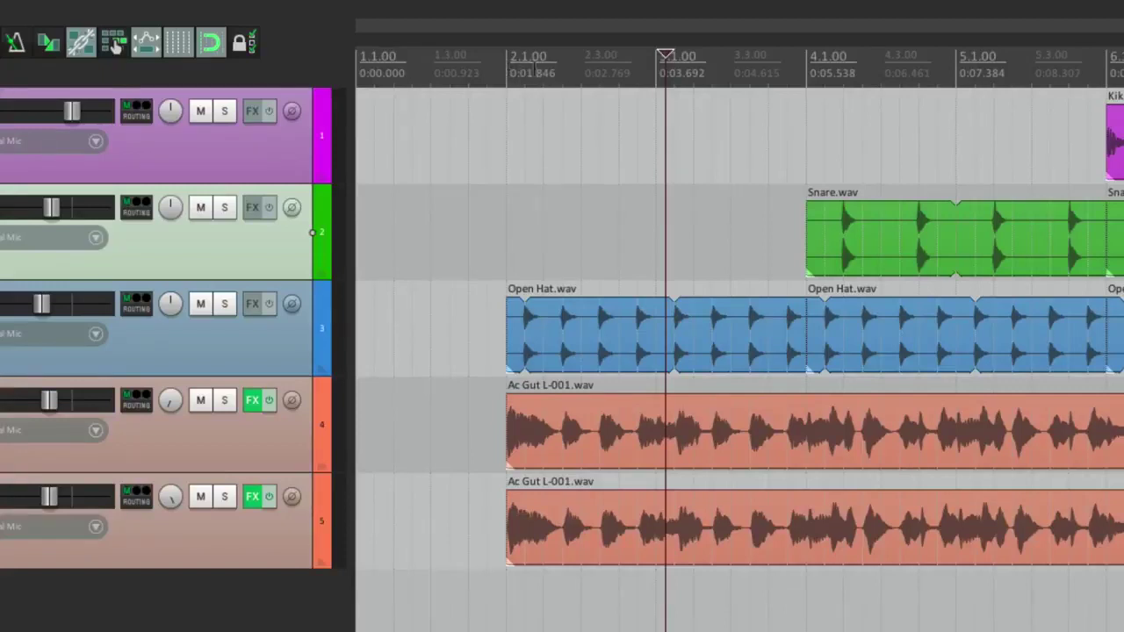
- Create a region from the time selection 2.1.00 to 4.1.00 and name it Intro
drag(507, 72, 805, 54)
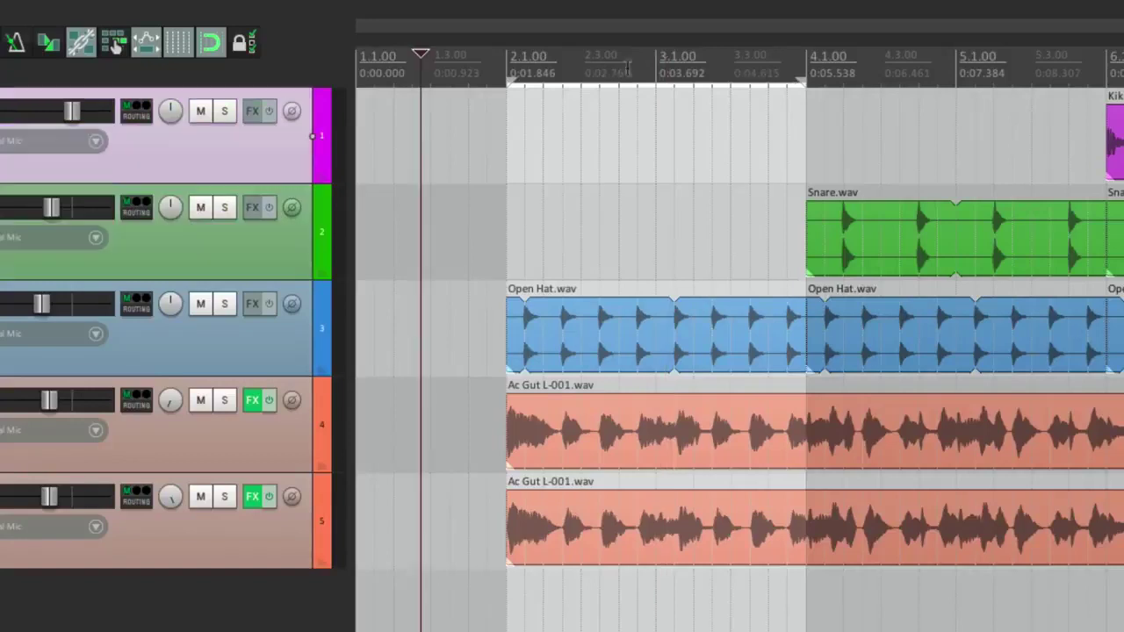
click(103, 9)
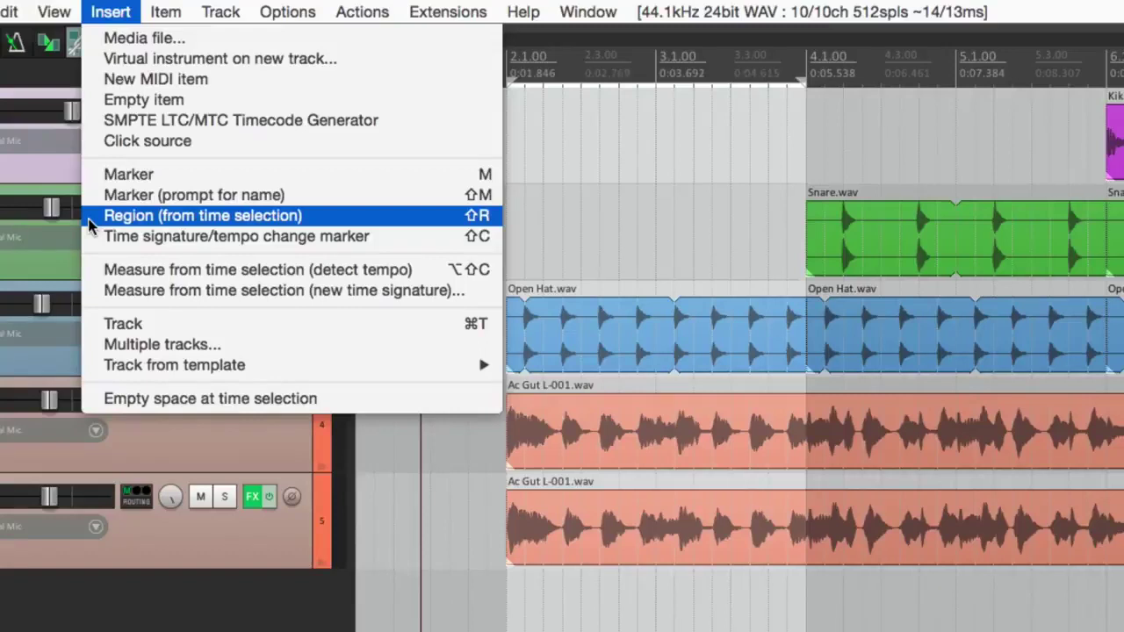
click(454, 216)
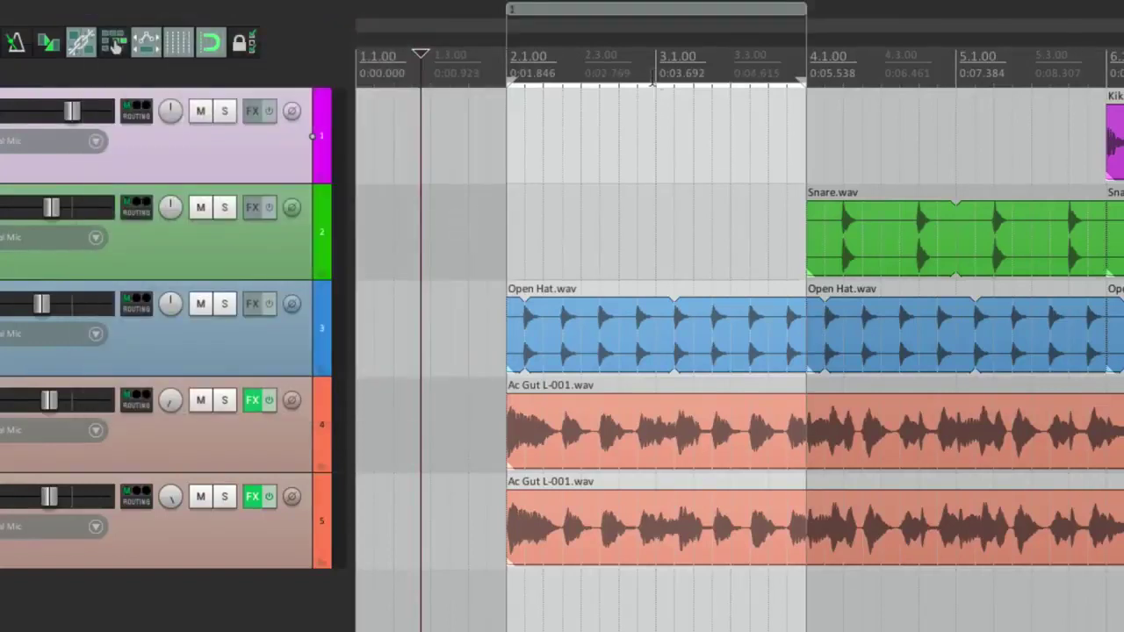
right_click(659, 13)
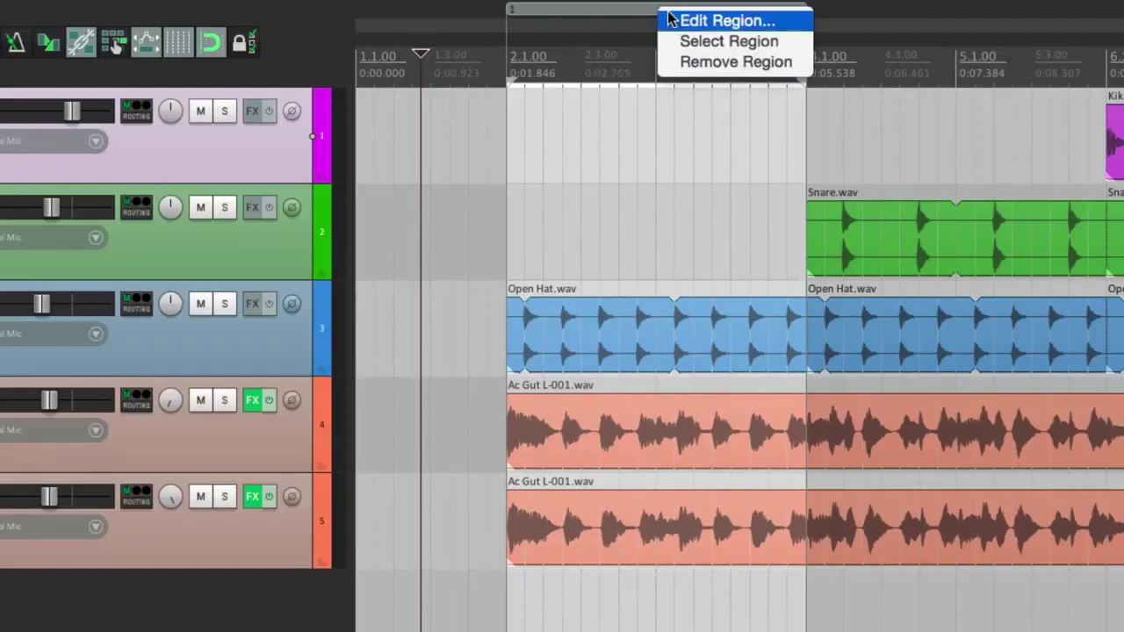
click(669, 21)
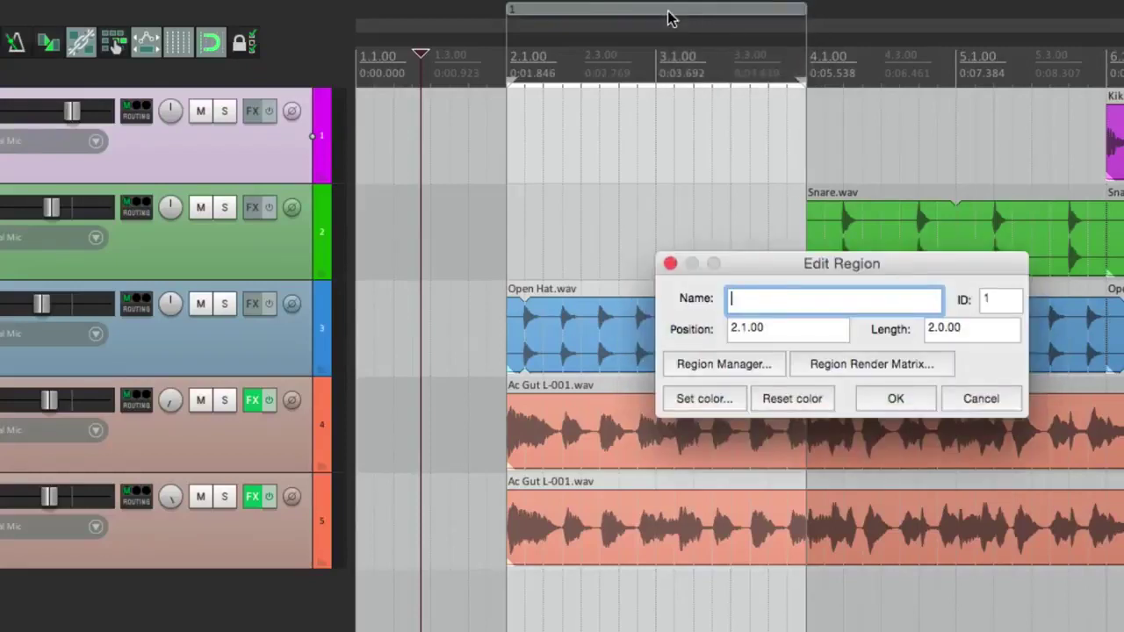
text(Intro)
key(Return)
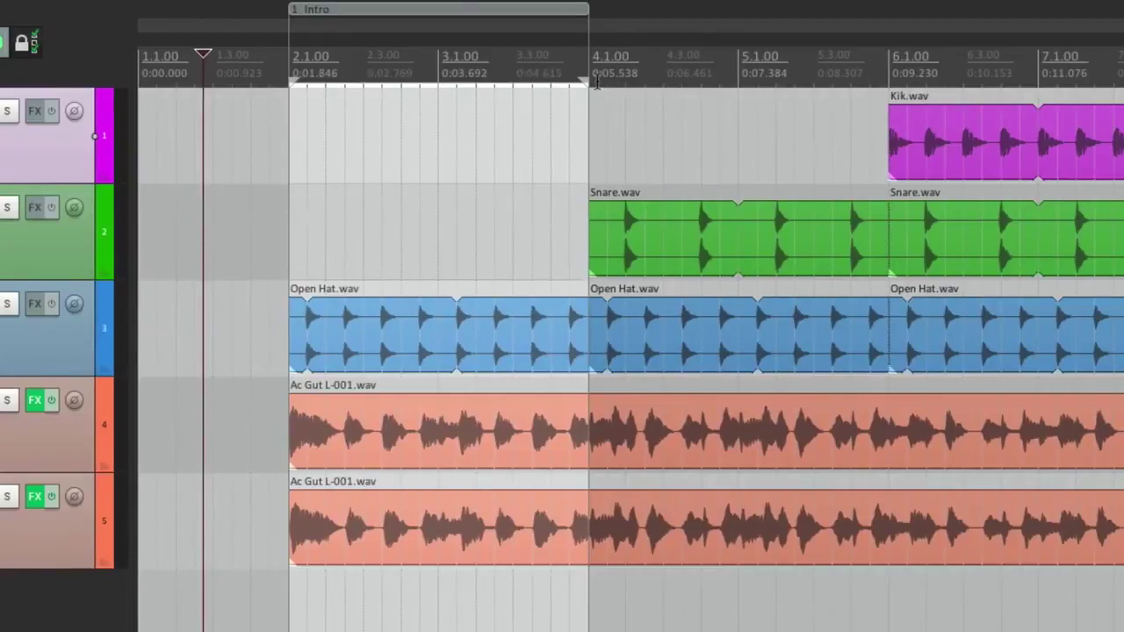
- Create a region from the time selection 4.1.00 to 6.1.00 and name it Verse 1
drag(815, 81, 949, 66)
drag(732, 66, 889, 74)
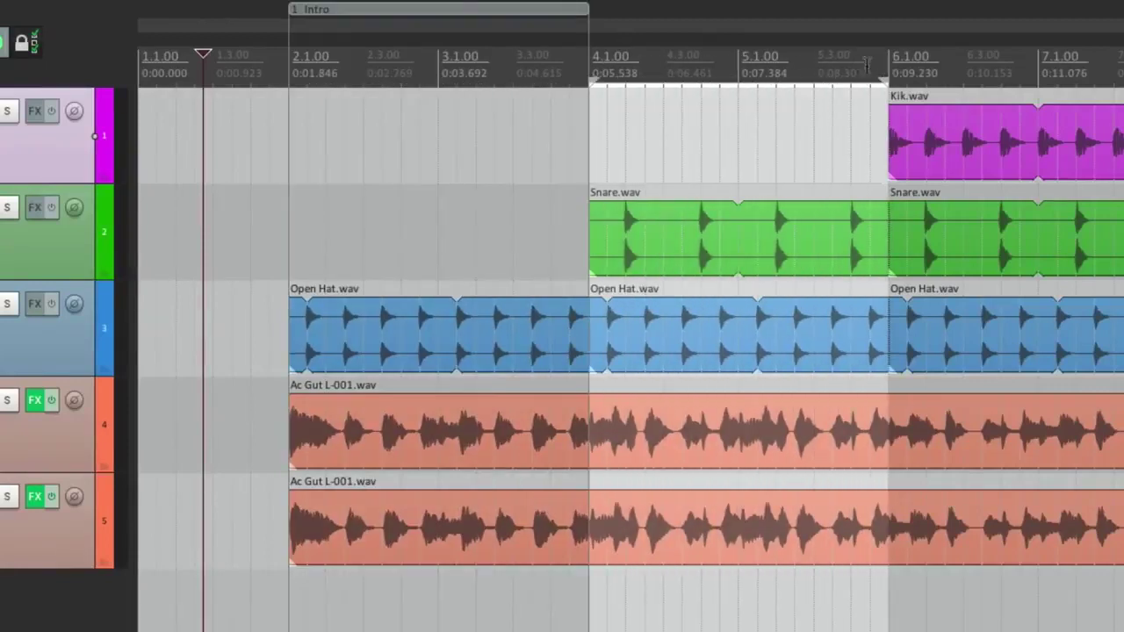
right_click(745, 61)
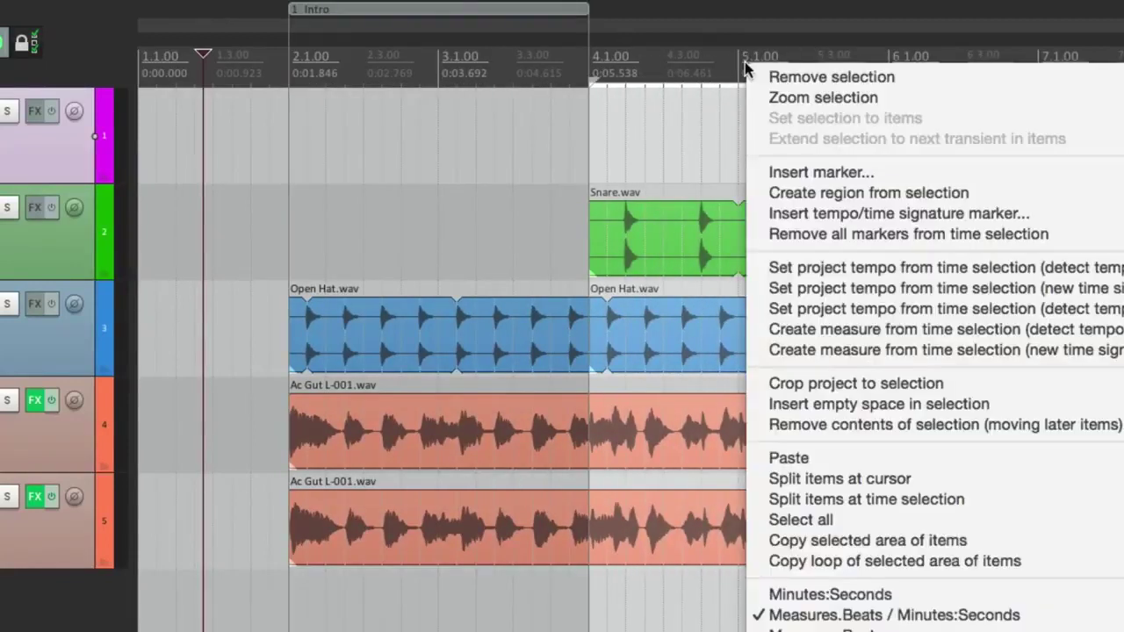
click(749, 195)
right_click(741, 12)
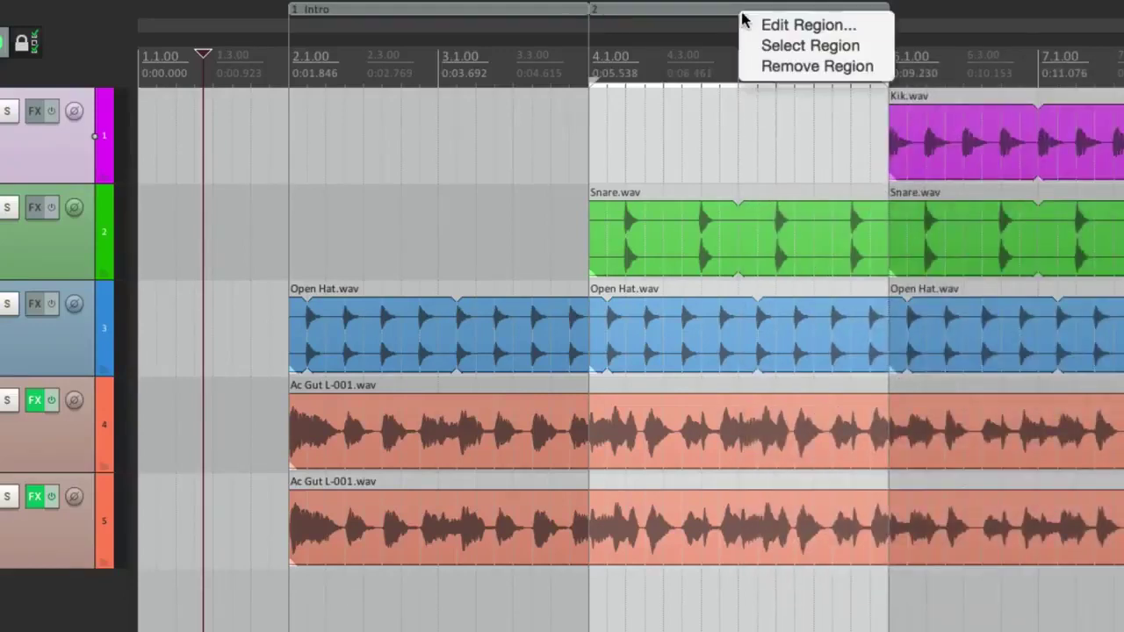
click(745, 26)
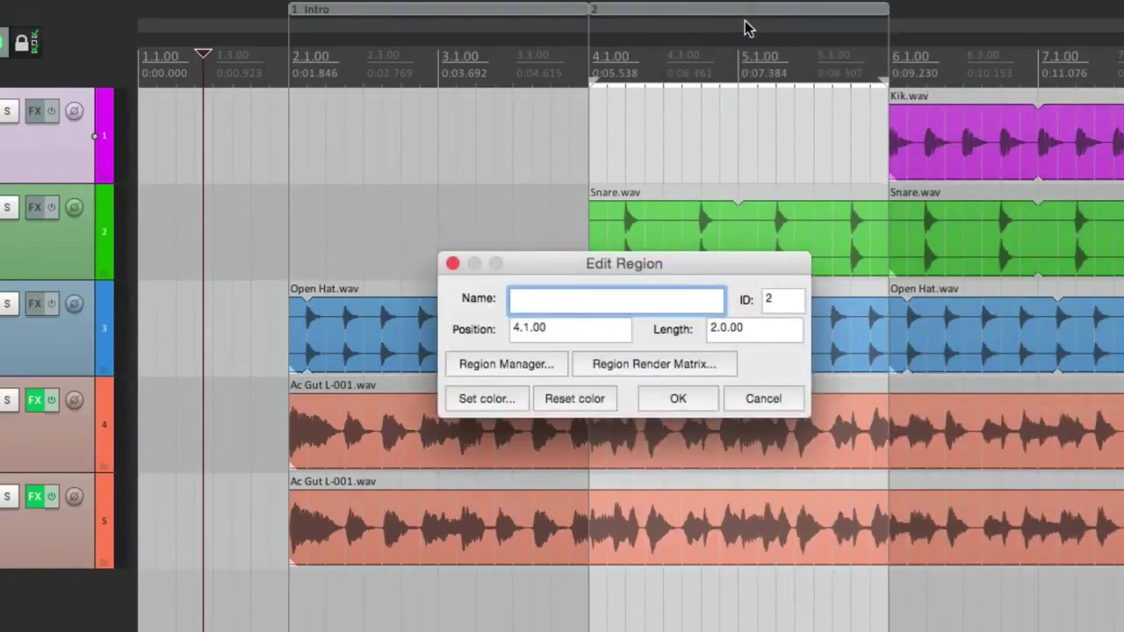
text(Verse 1)
key(Return)
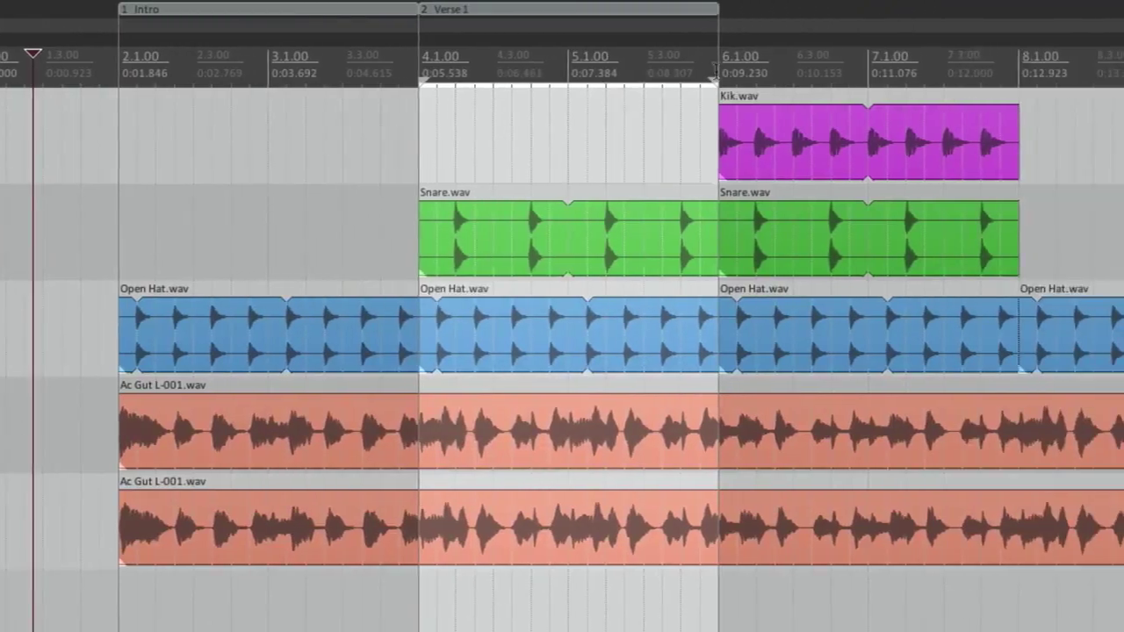
- Create a region from the time selection 6.1.00 to 8.1.00 and name it Chorus 1
drag(720, 75, 1018, 84)
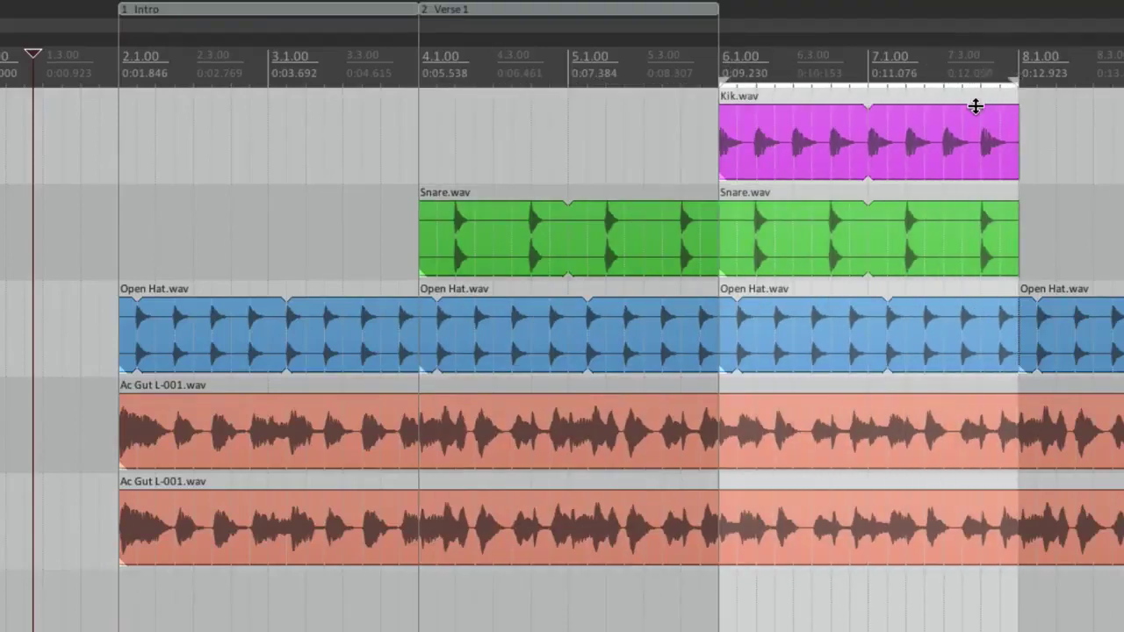
key(shift+r)
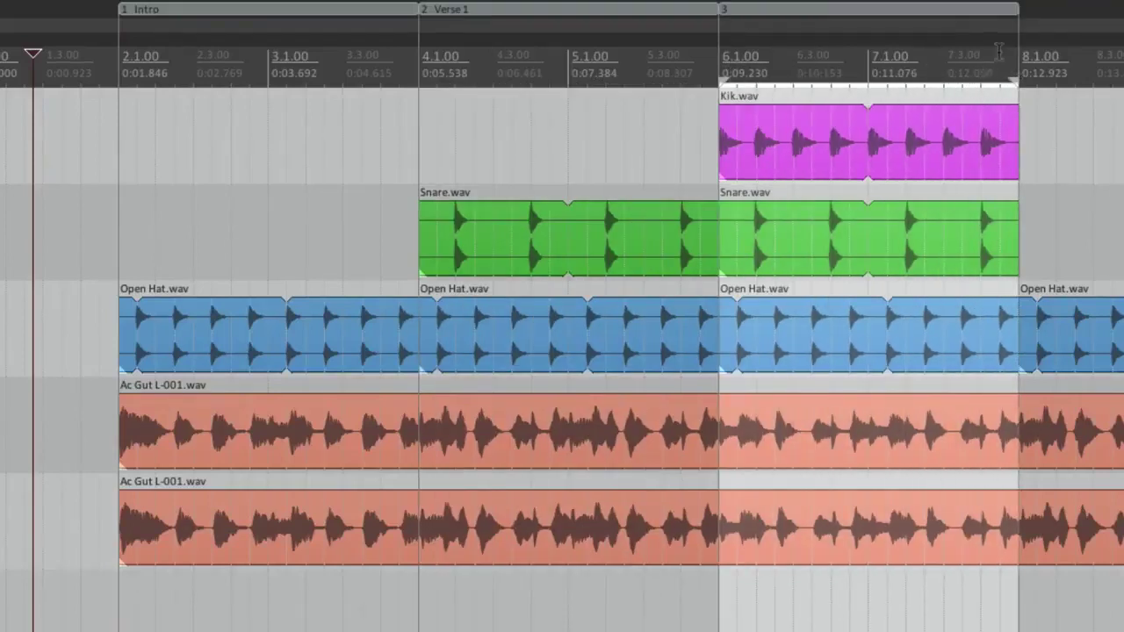
right_click(926, 22)
click(929, 25)
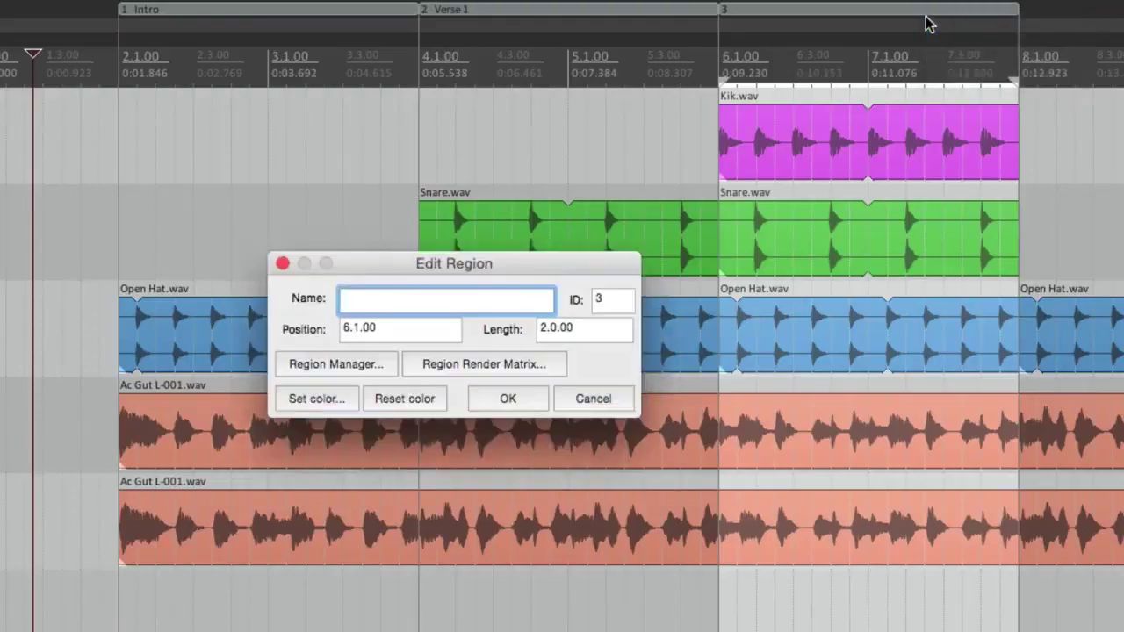
text(Chorus 1)
key(Return)
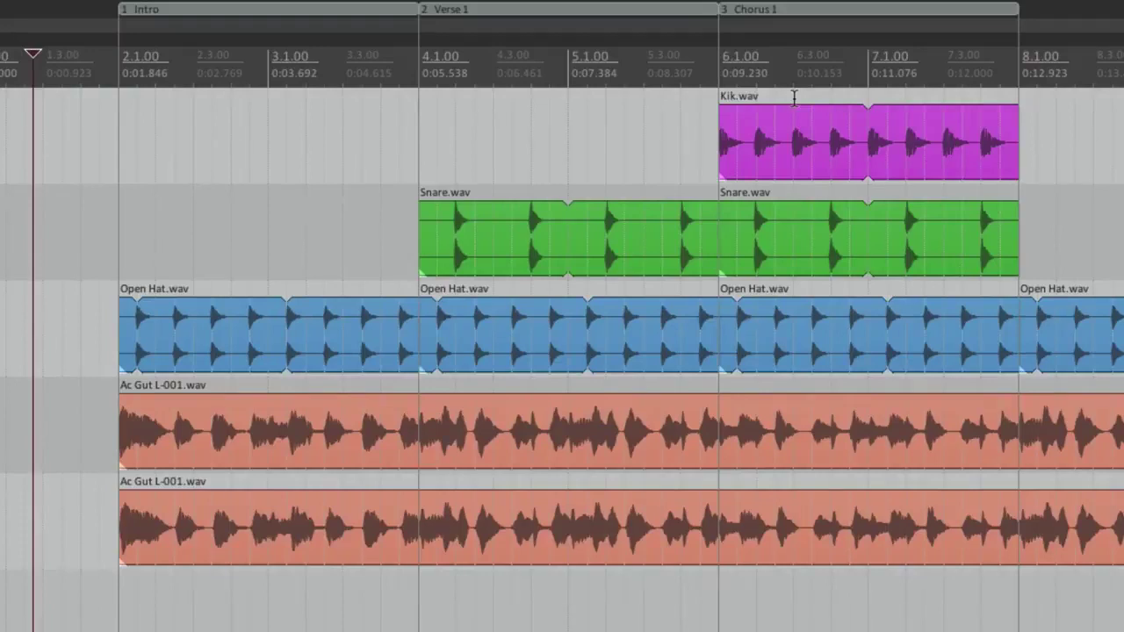
- Set the Intro region's color to olive yellow using the color wheel
right_click(323, 17)
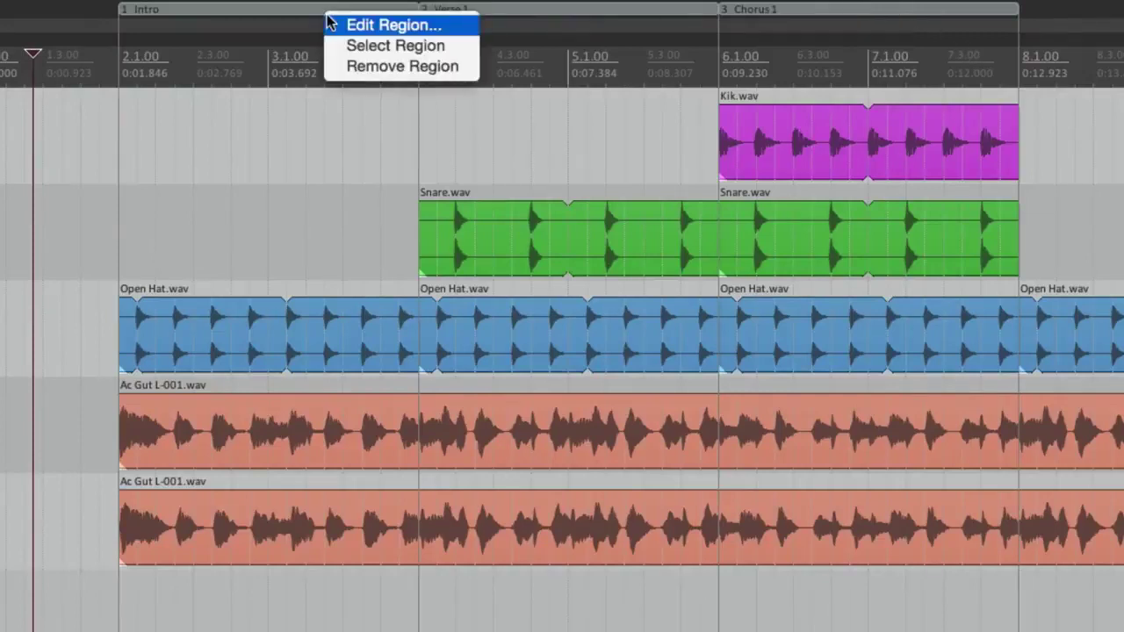
click(329, 24)
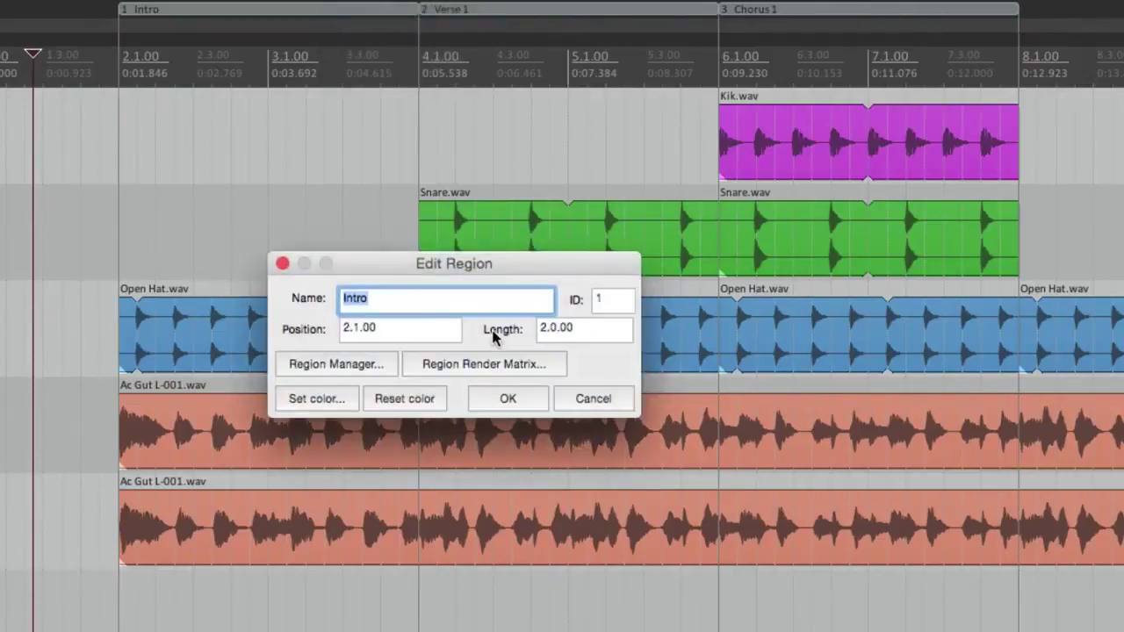
click(336, 400)
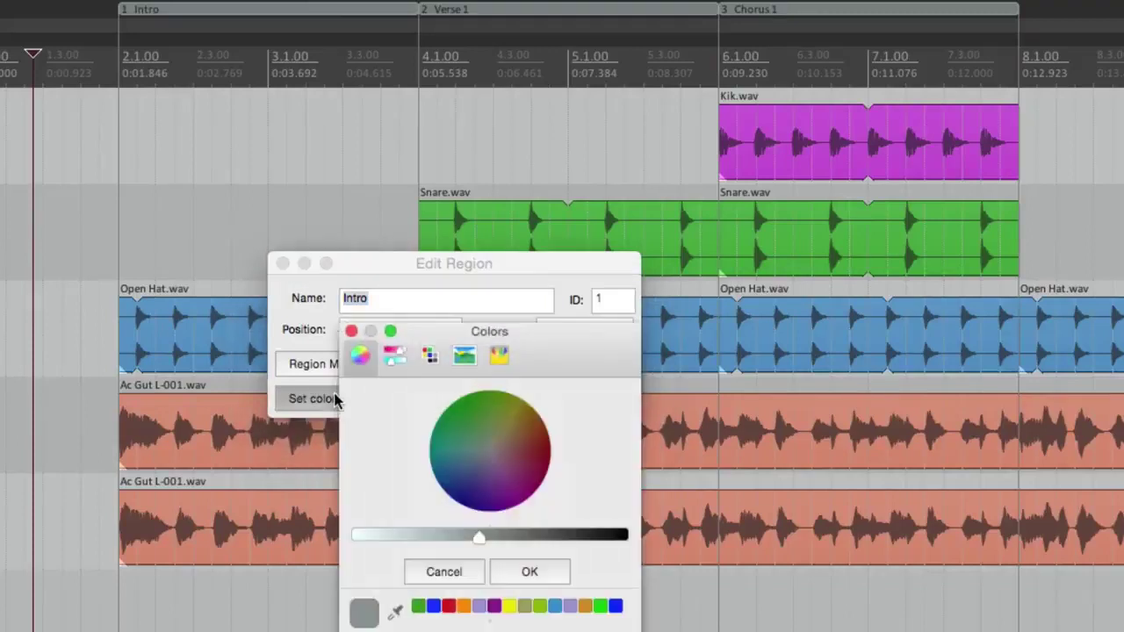
click(507, 414)
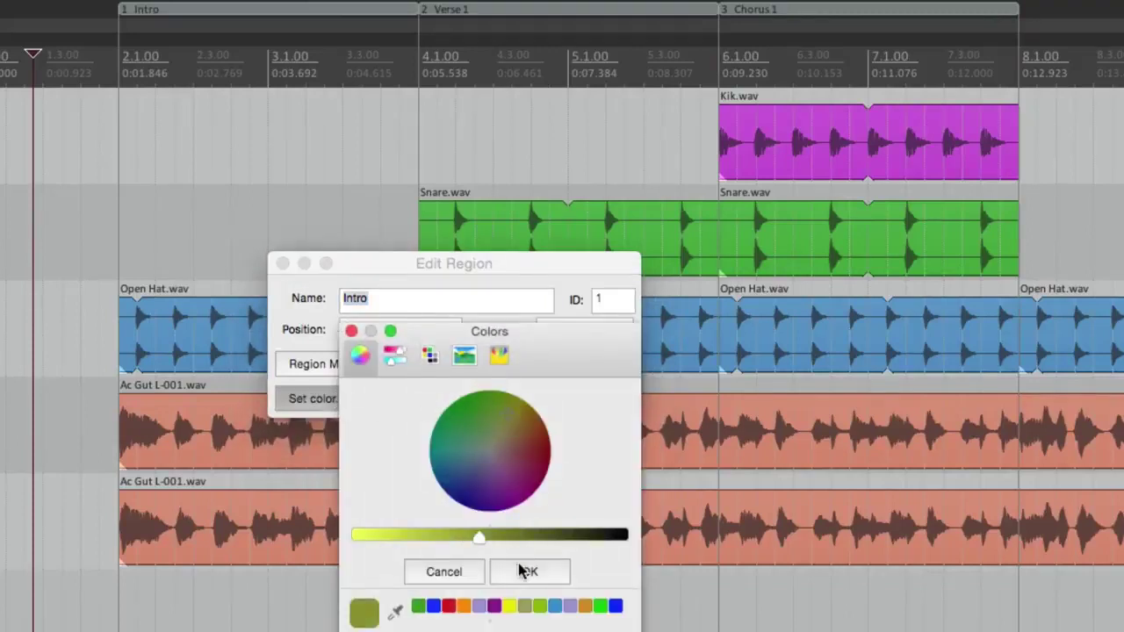
click(523, 572)
click(507, 397)
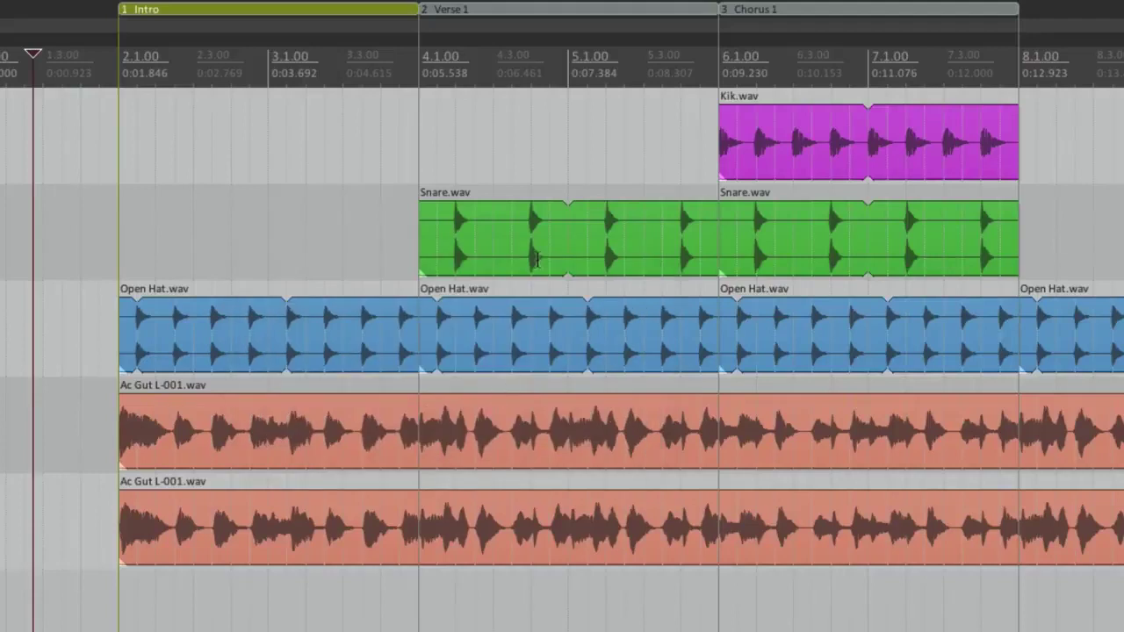
- Set the Verse 1 region's color to green using the color wheel
right_click(523, 16)
click(535, 26)
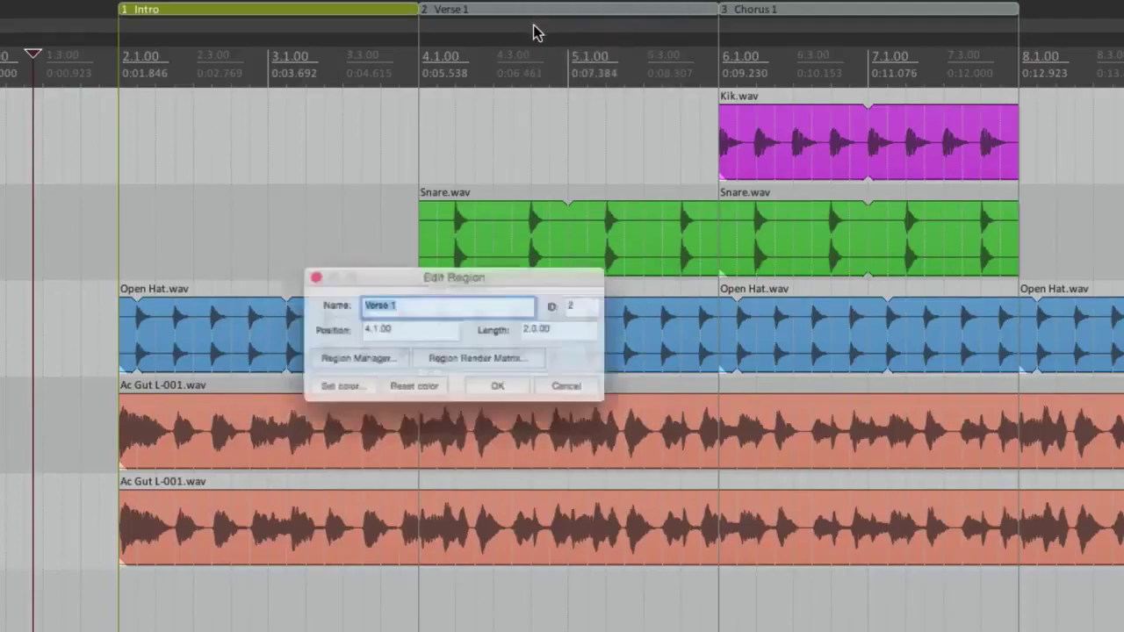
click(326, 400)
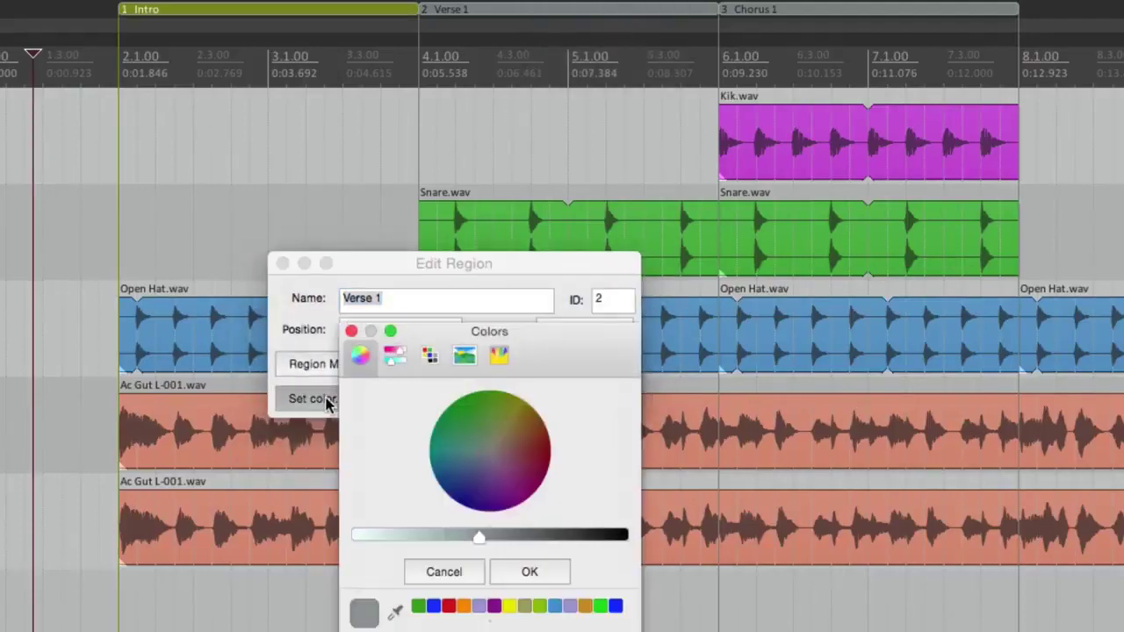
click(455, 429)
click(545, 575)
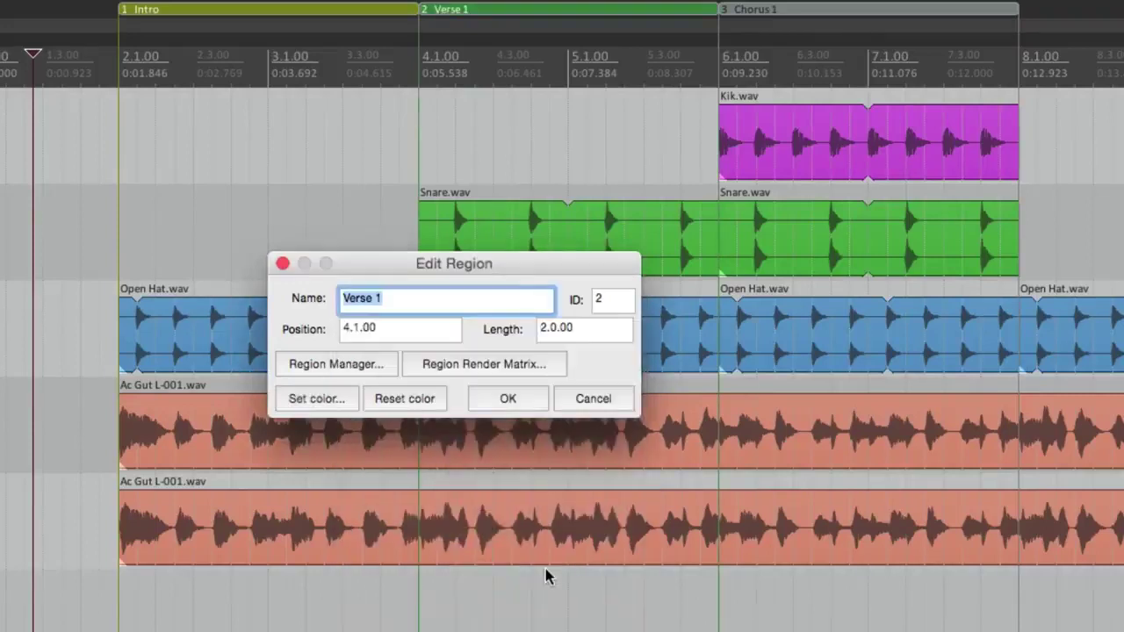
click(502, 397)
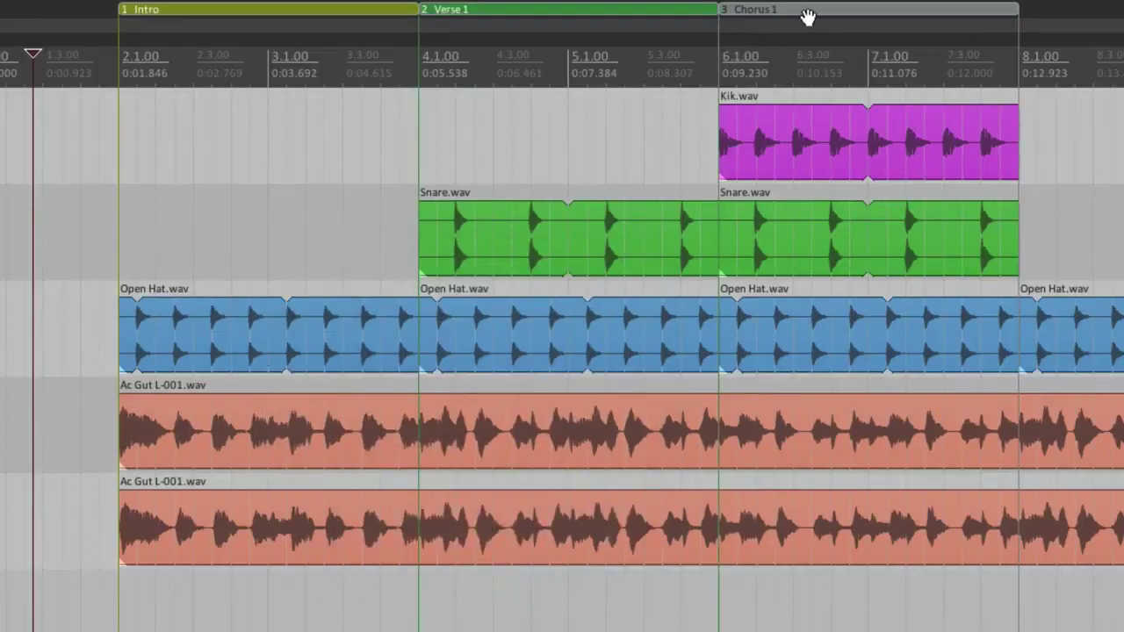
- Set the Chorus 1 region's color to dark red using the color wheel
right_click(808, 18)
click(827, 25)
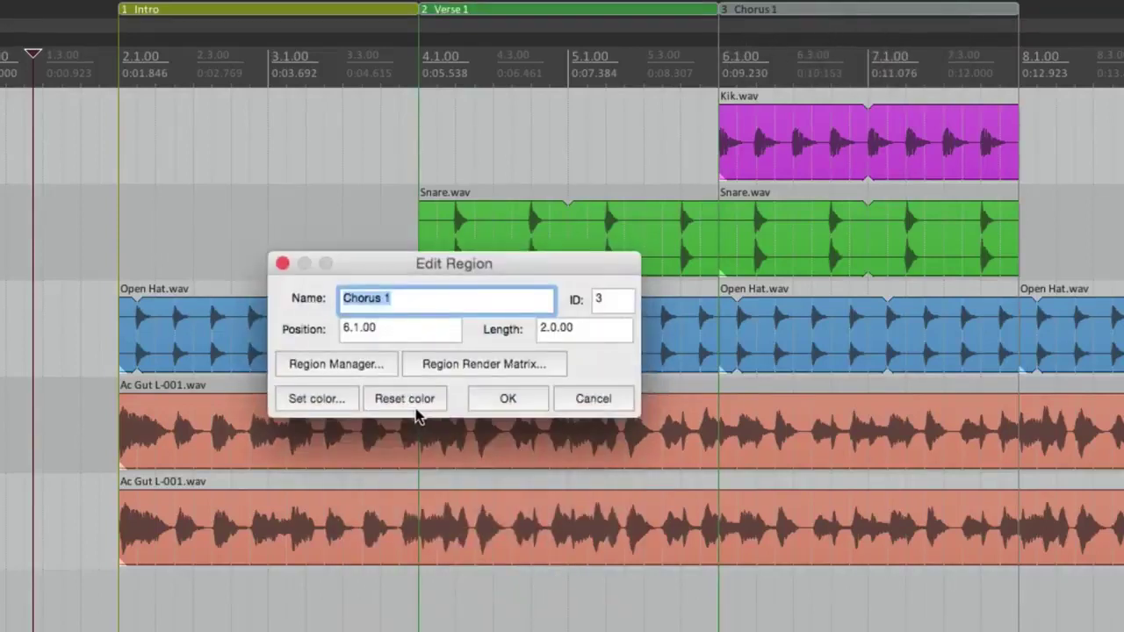
click(327, 401)
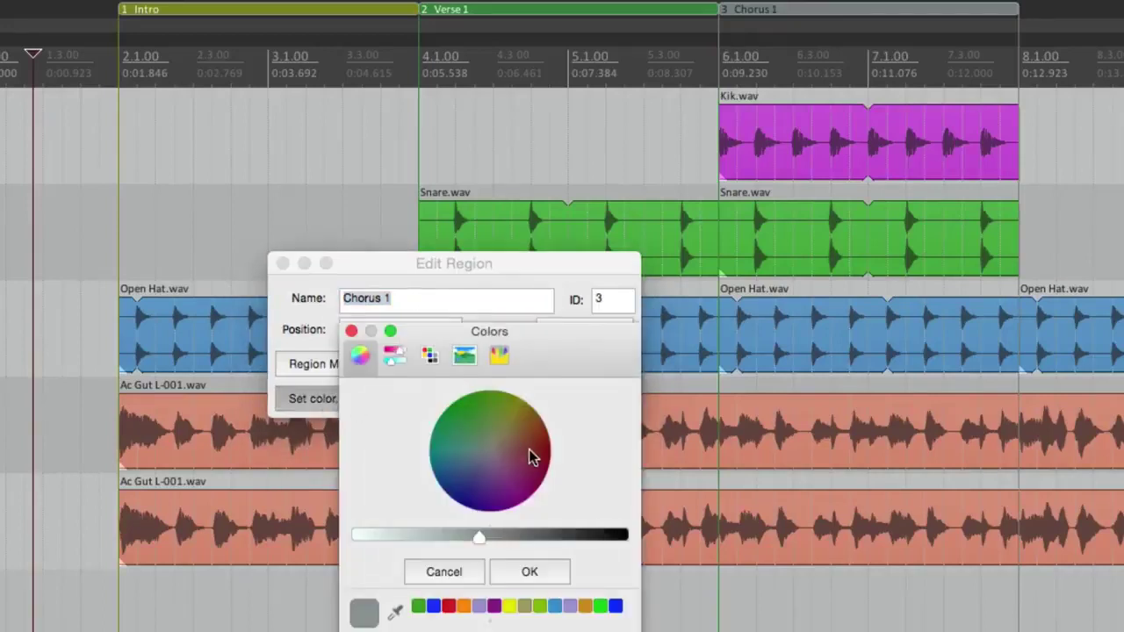
click(530, 452)
click(518, 569)
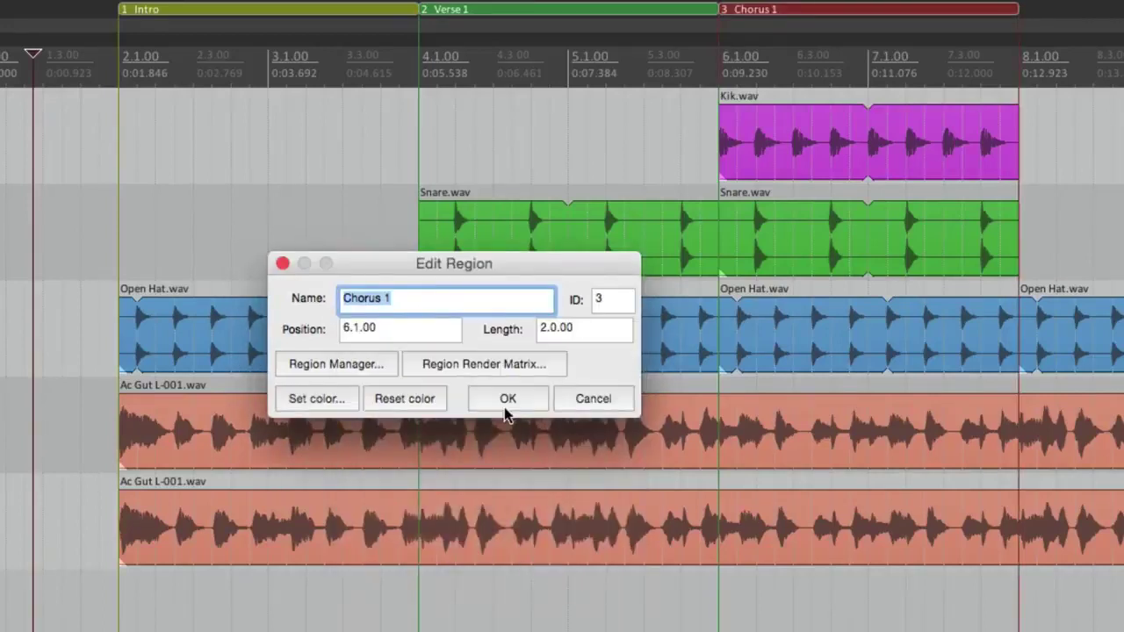
click(507, 401)
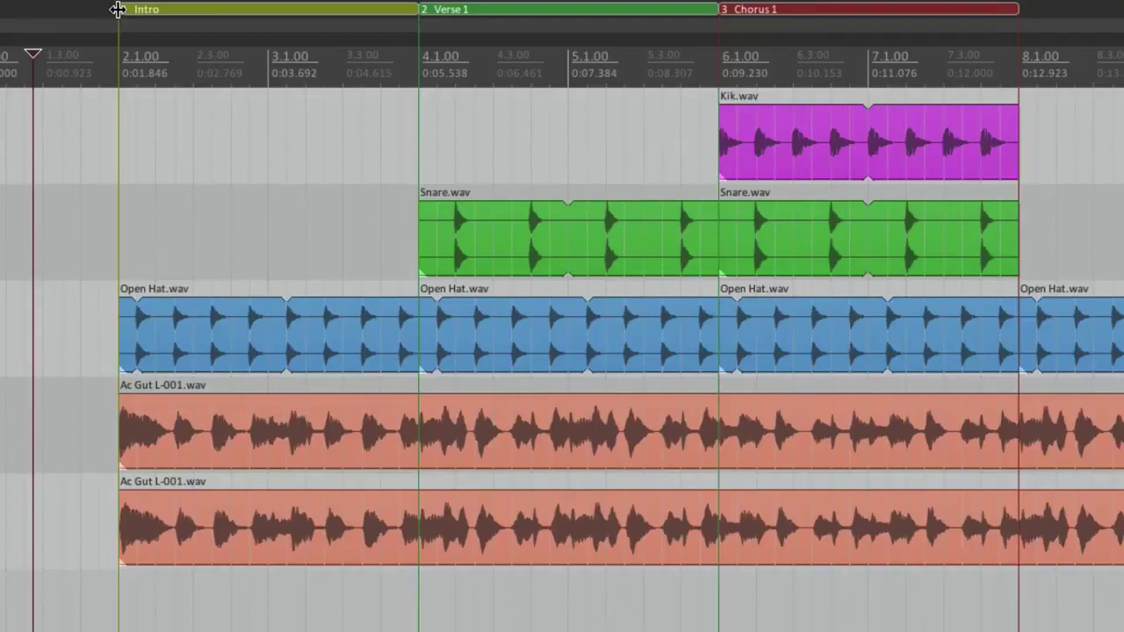
- Shorten the Intro region's end to 3.1.00 and to just past 3.3.00, restoring it to 4.1.00 each time
mouse_move(117, 9)
mouse_down()
mouse_move(82, 10)
mouse_move(214, 43)
mouse_move(114, 54)
mouse_up()
drag(418, 10, 267, 19)
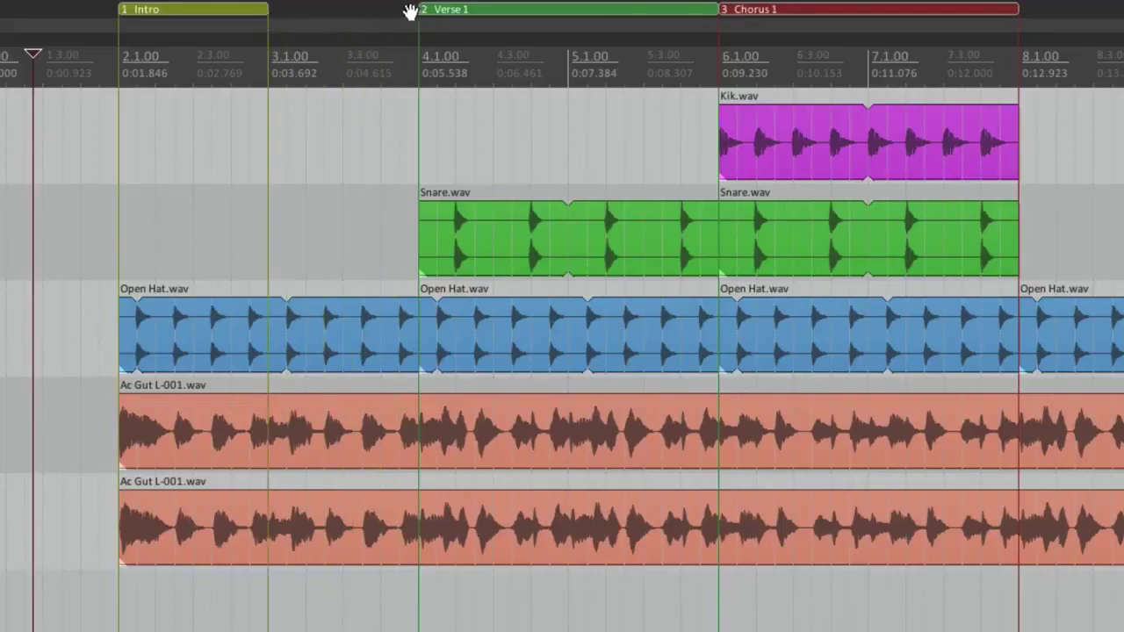
mouse_move(407, 15)
mouse_down()
mouse_move(270, 30)
mouse_move(671, 37)
mouse_move(422, 35)
mouse_up()
drag(262, 10, 416, 32)
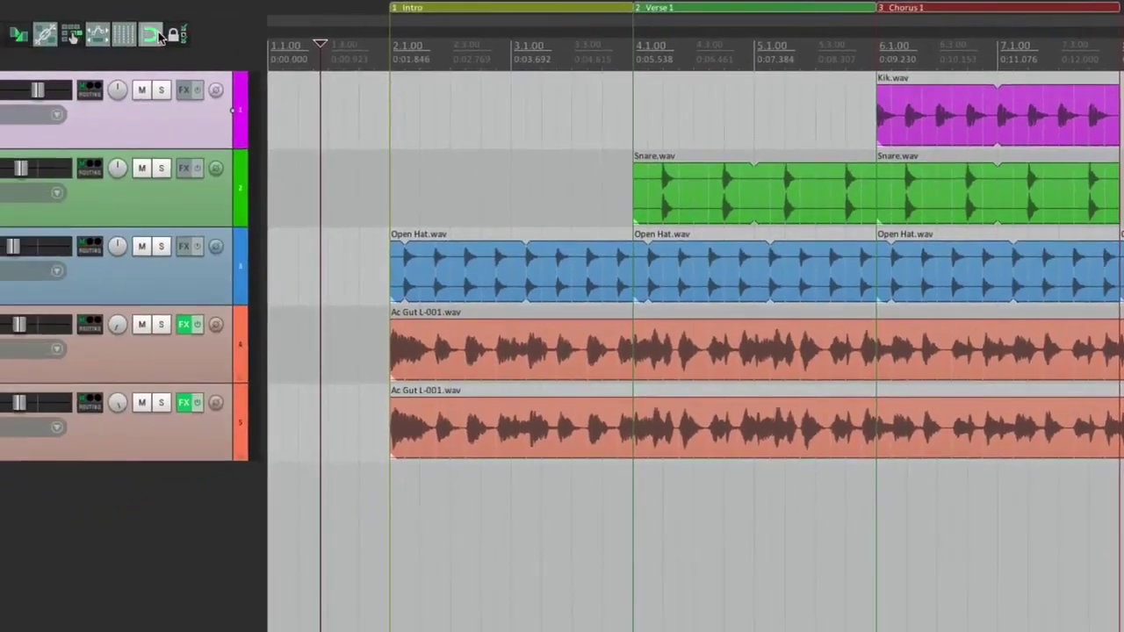
drag(626, 21, 585, 25)
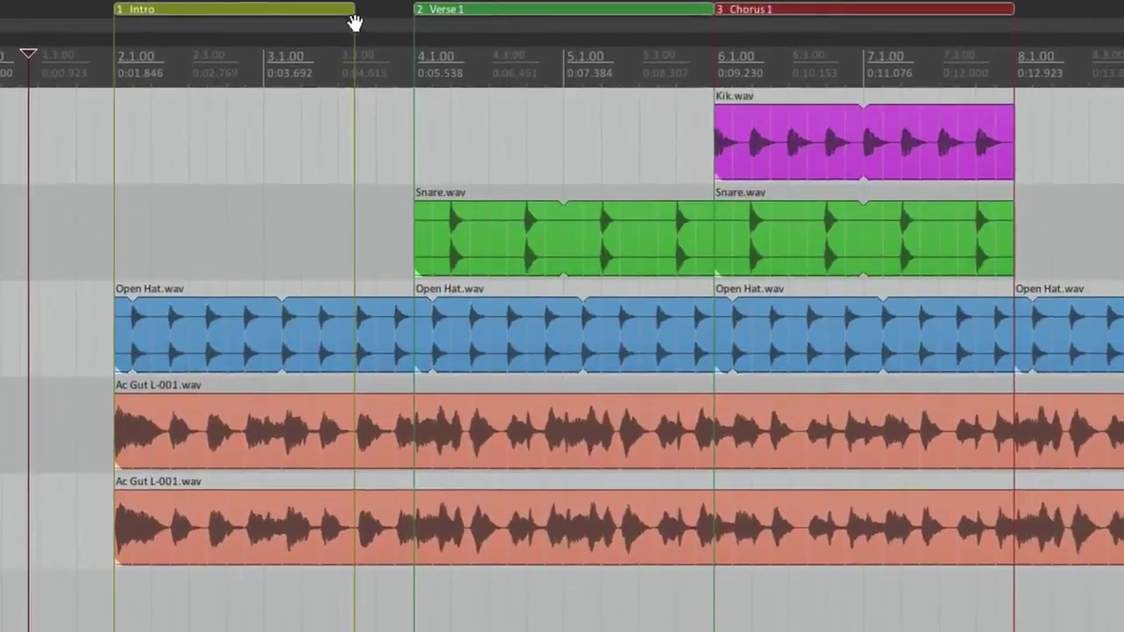
drag(349, 8, 402, 33)
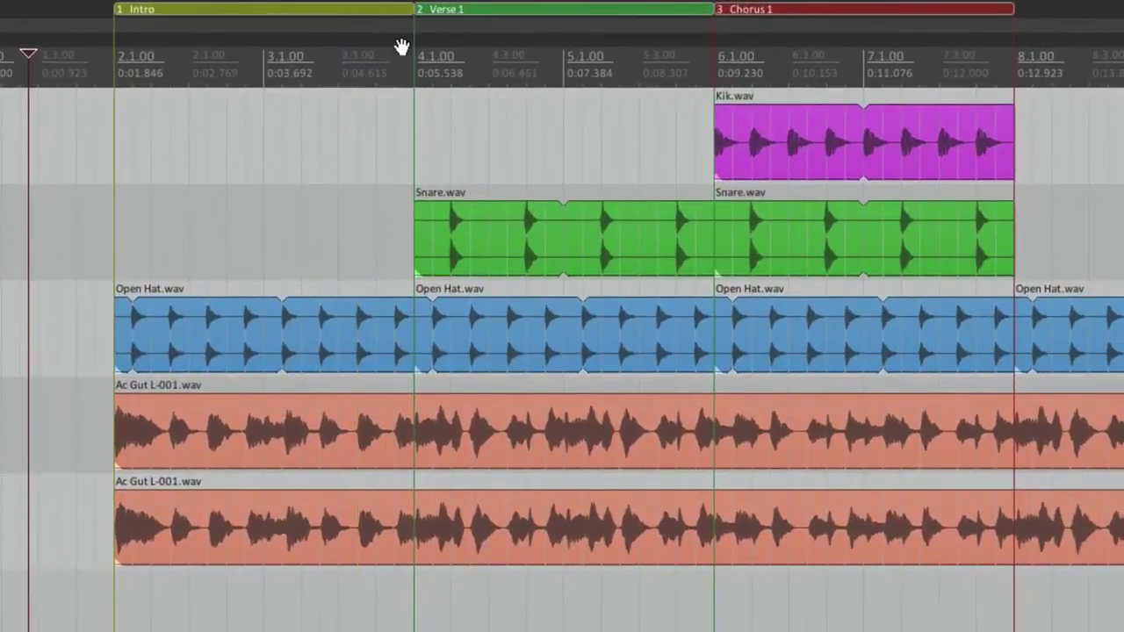
- Try removing the Intro, Verse 1 and Chorus 1 regions, and undo all three removals
right_click(317, 13)
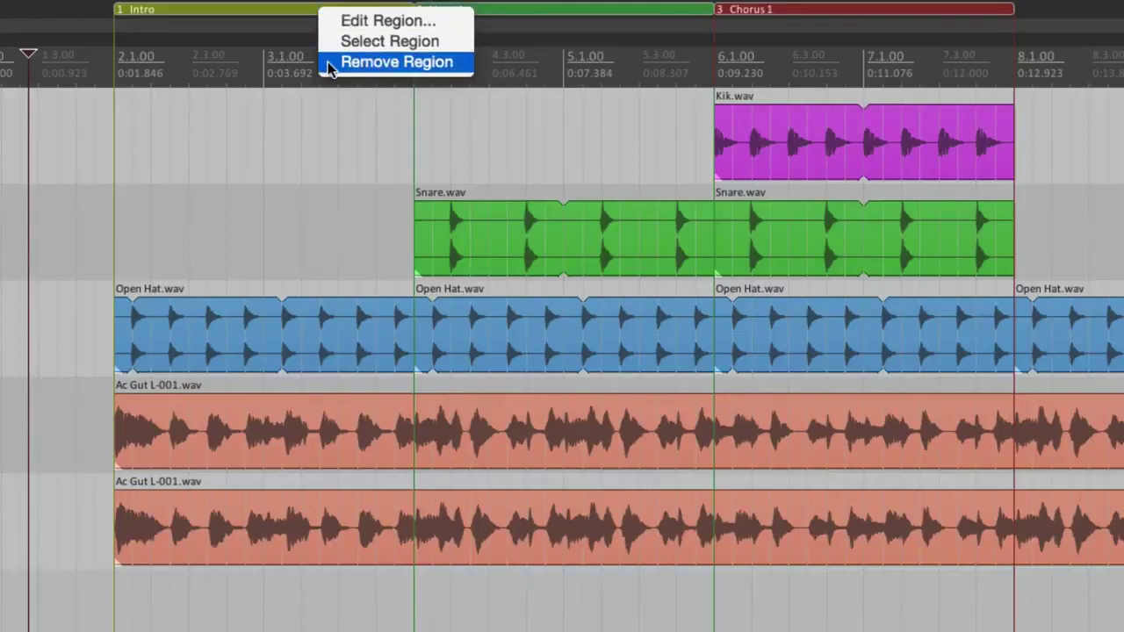
click(272, 69)
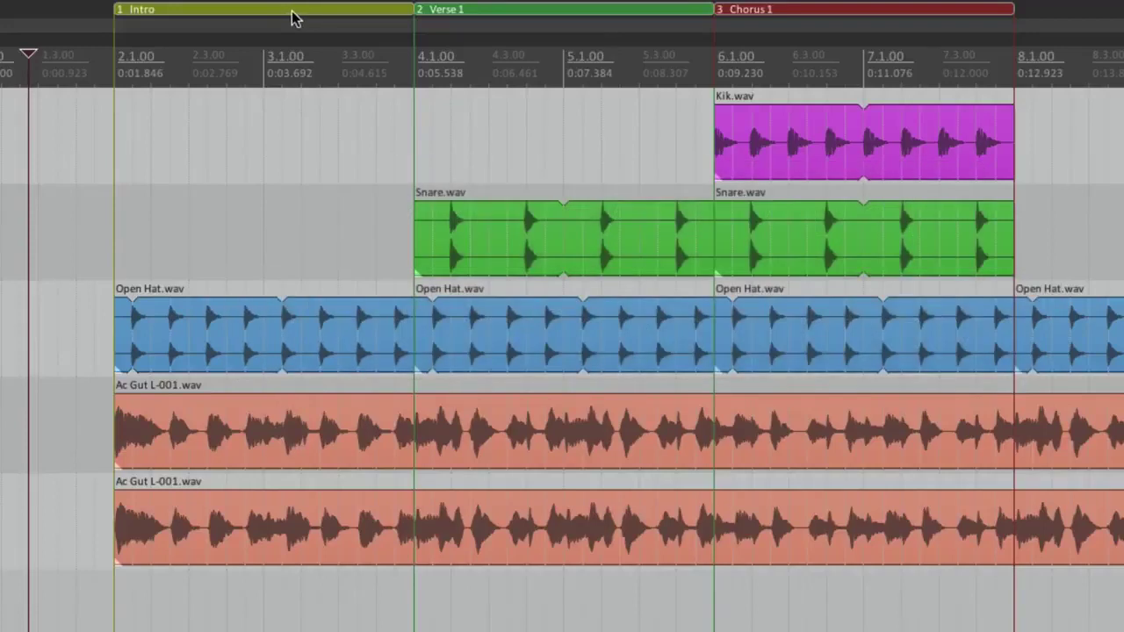
alt+click(299, 10)
alt+click(477, 9)
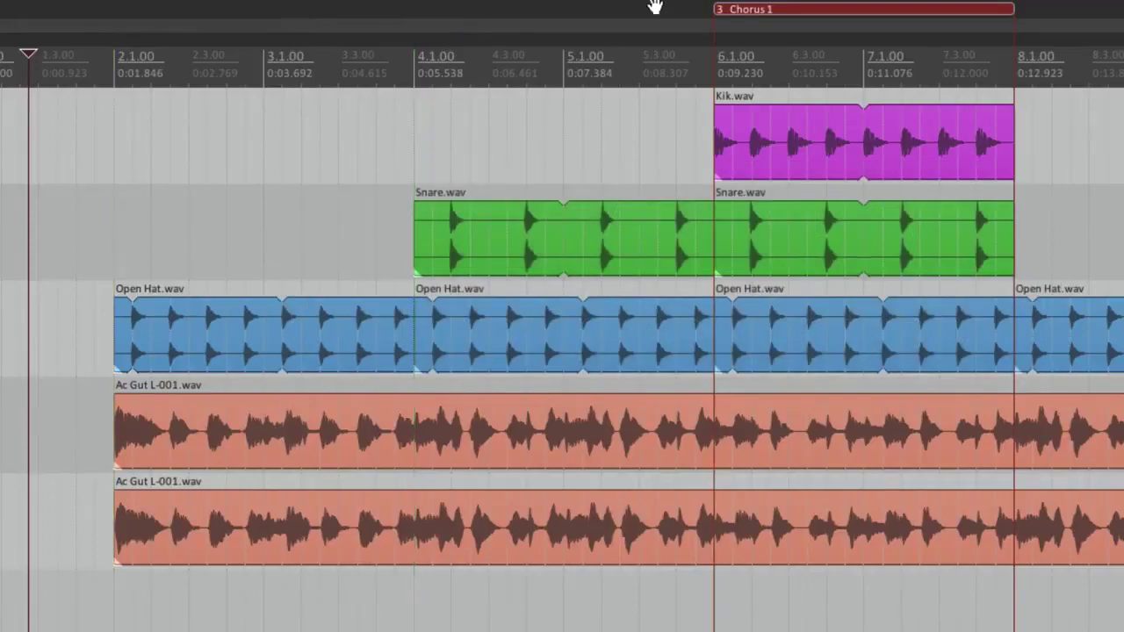
alt+click(779, 8)
key(super+z)
key(super+z)
key(super+z)
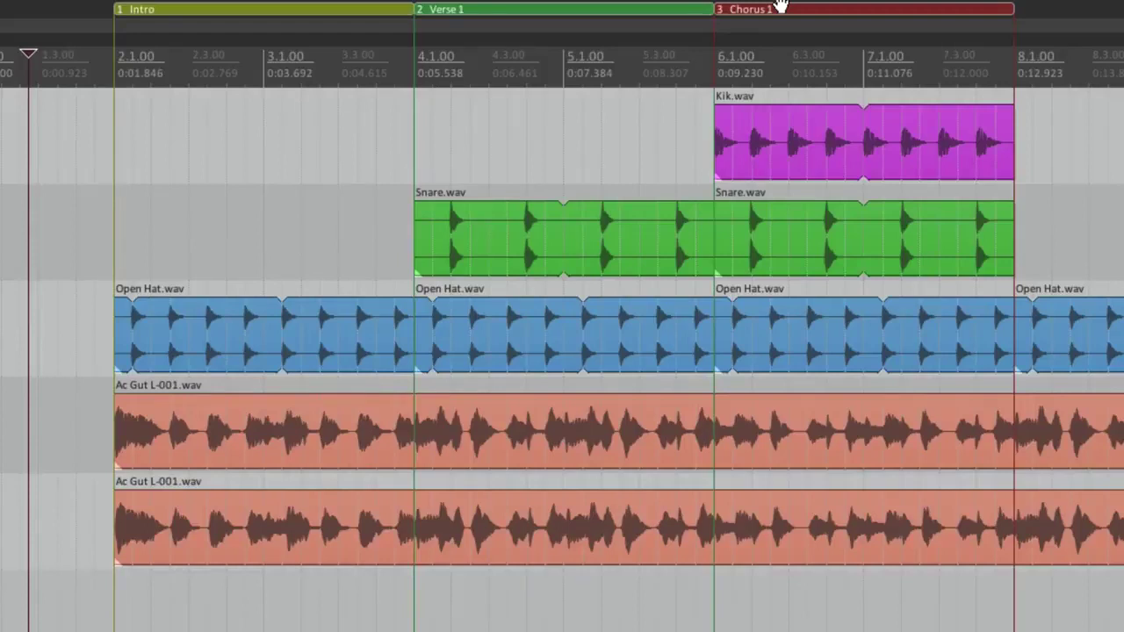
- Set the time selection to the Intro, Verse 1, Intro, Chorus 1 and Verse 1 regions in turn
click(276, 8)
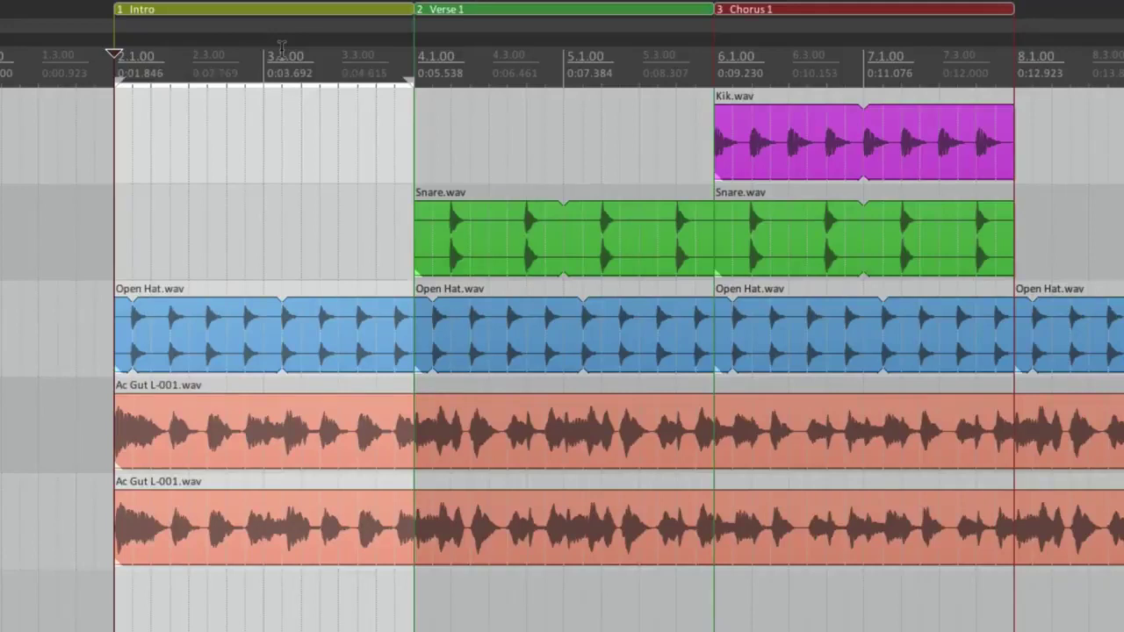
click(497, 13)
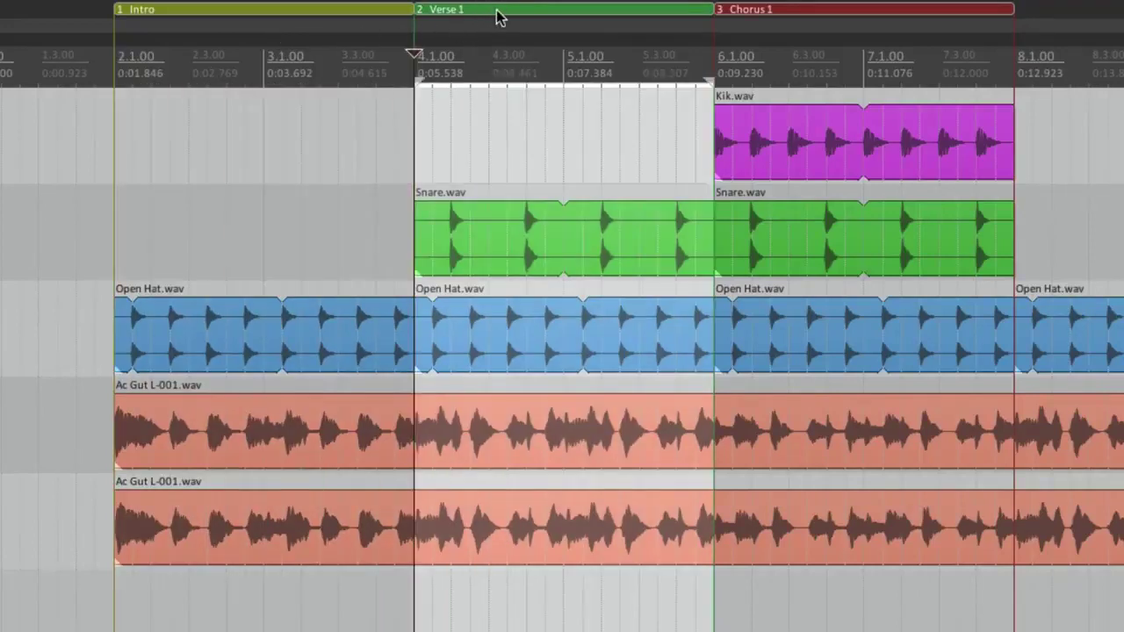
click(248, 70)
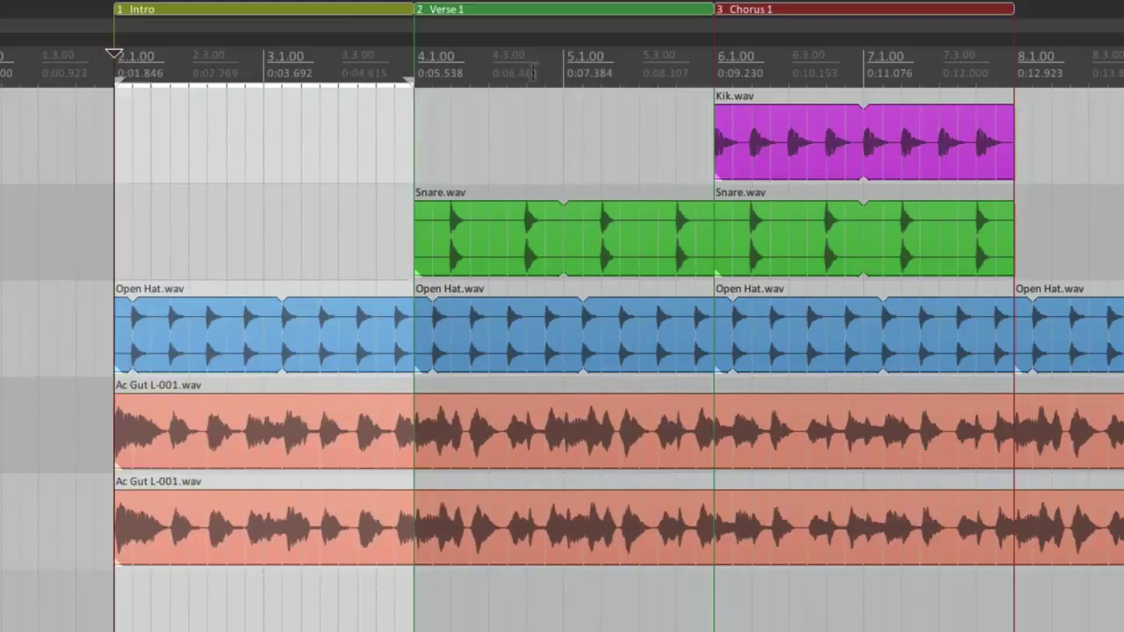
click(766, 71)
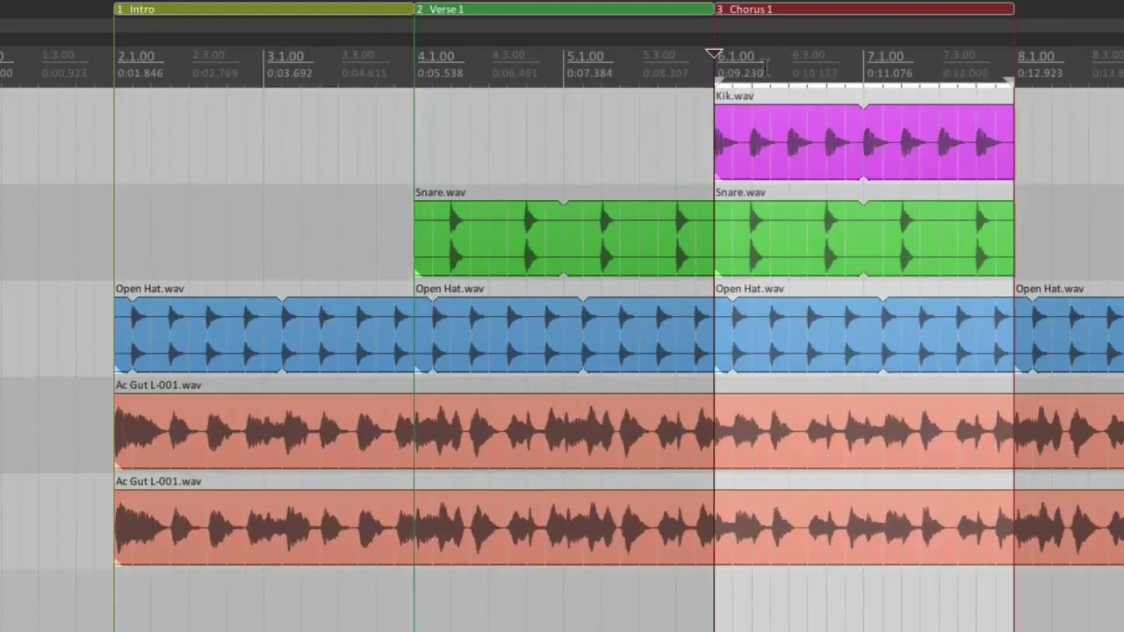
click(640, 75)
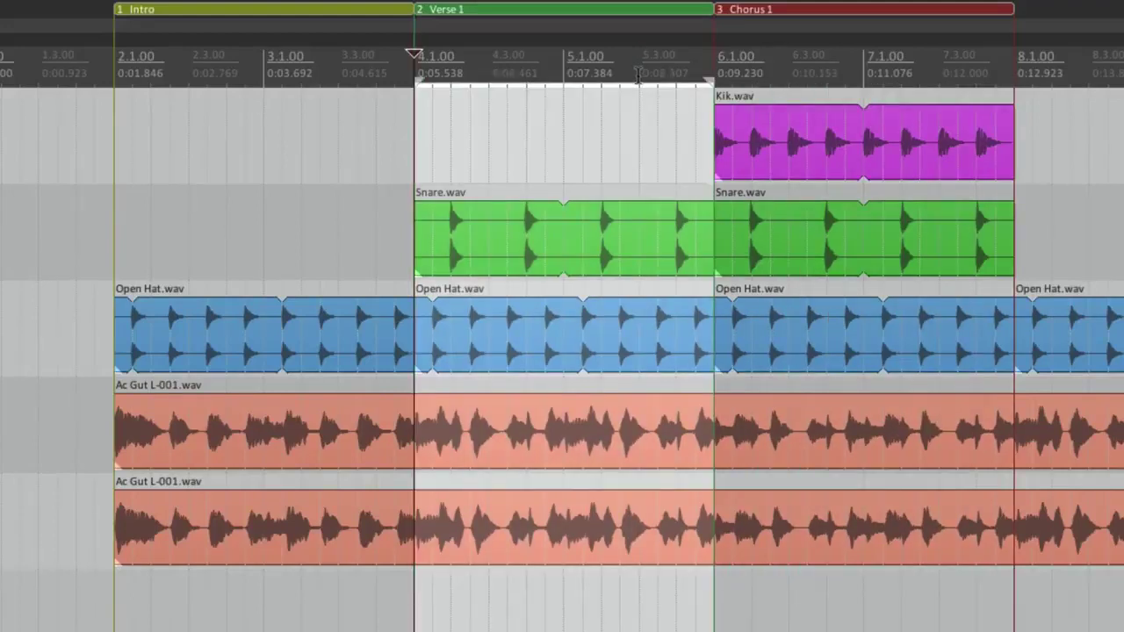
- Delete the Snare item under the Verse 1 region and undo the deletion
click(541, 238)
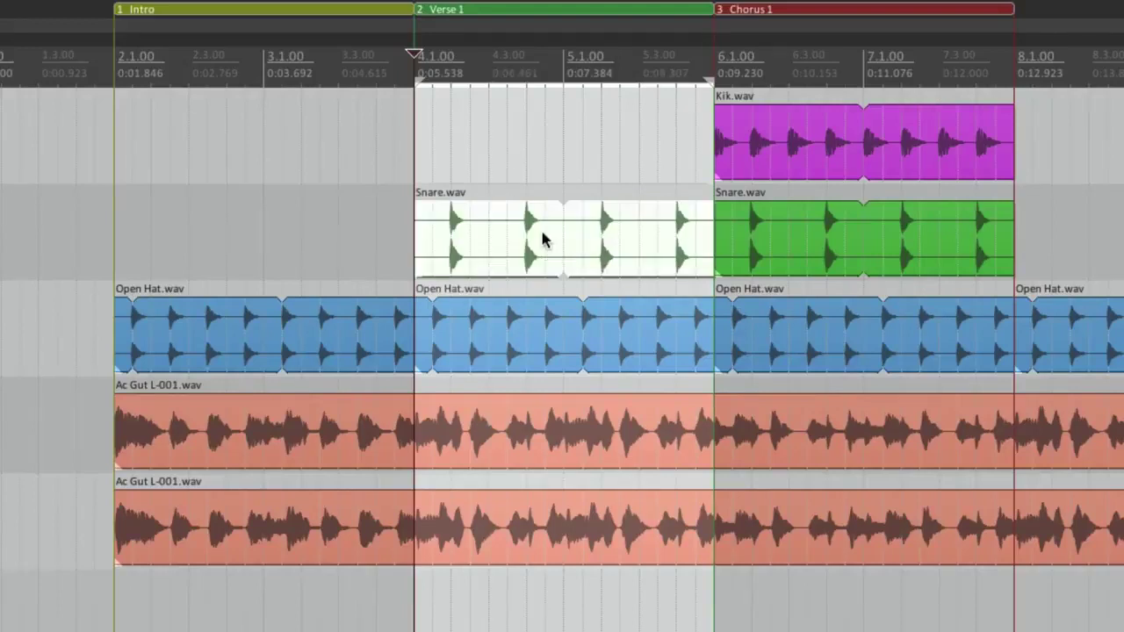
key(Delete)
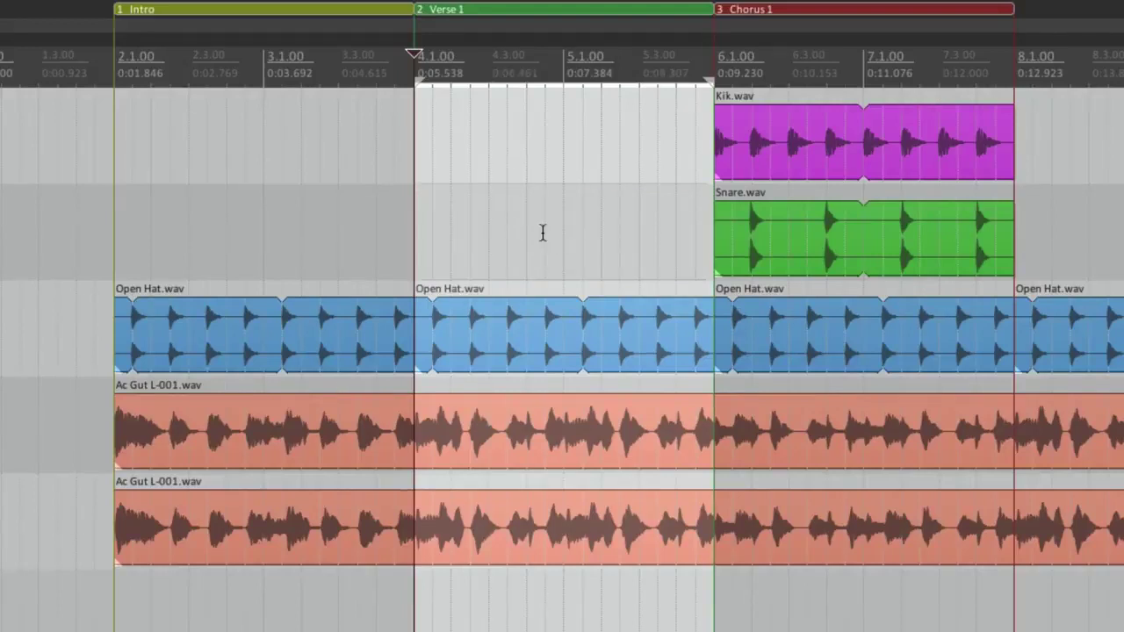
key(ctrl+z)
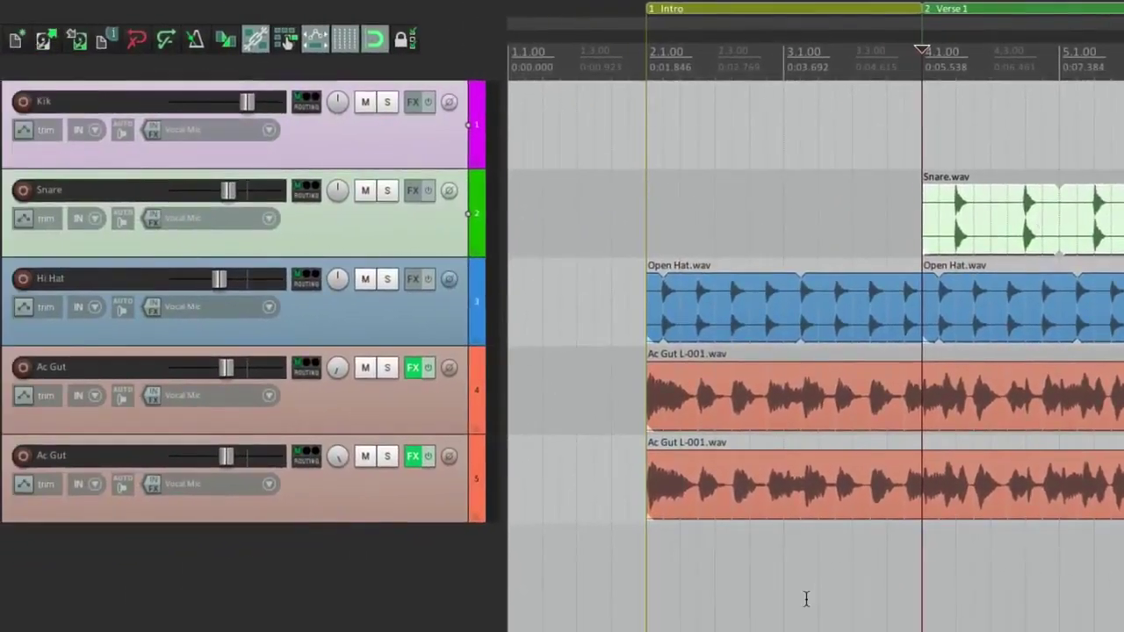
- Add a new track and move it above the Kik track
click(806, 599)
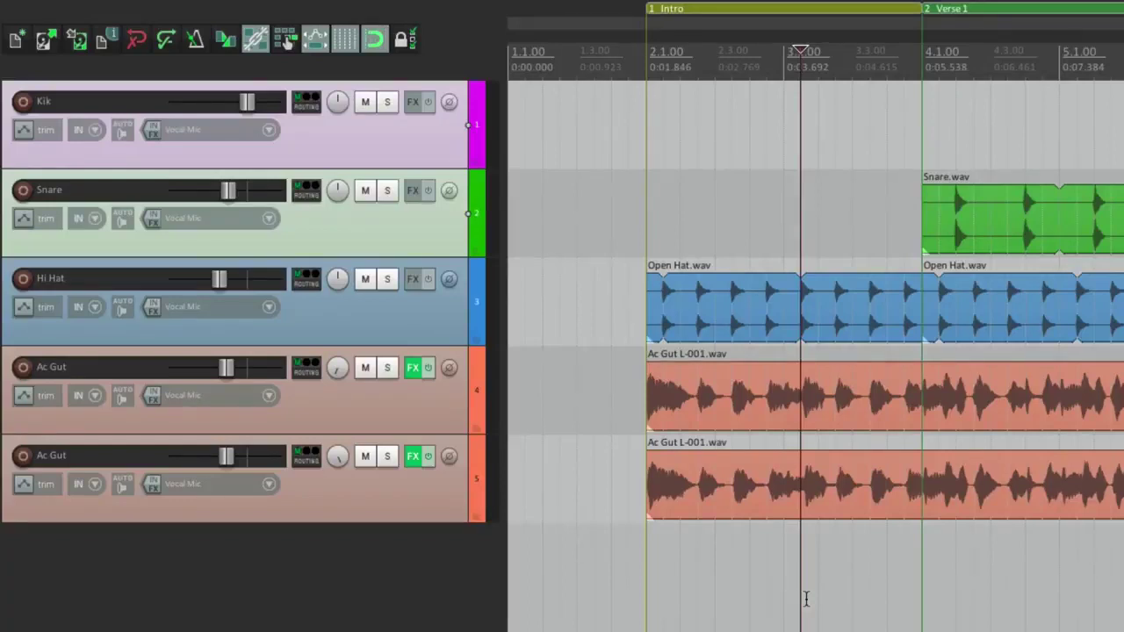
double_click(351, 585)
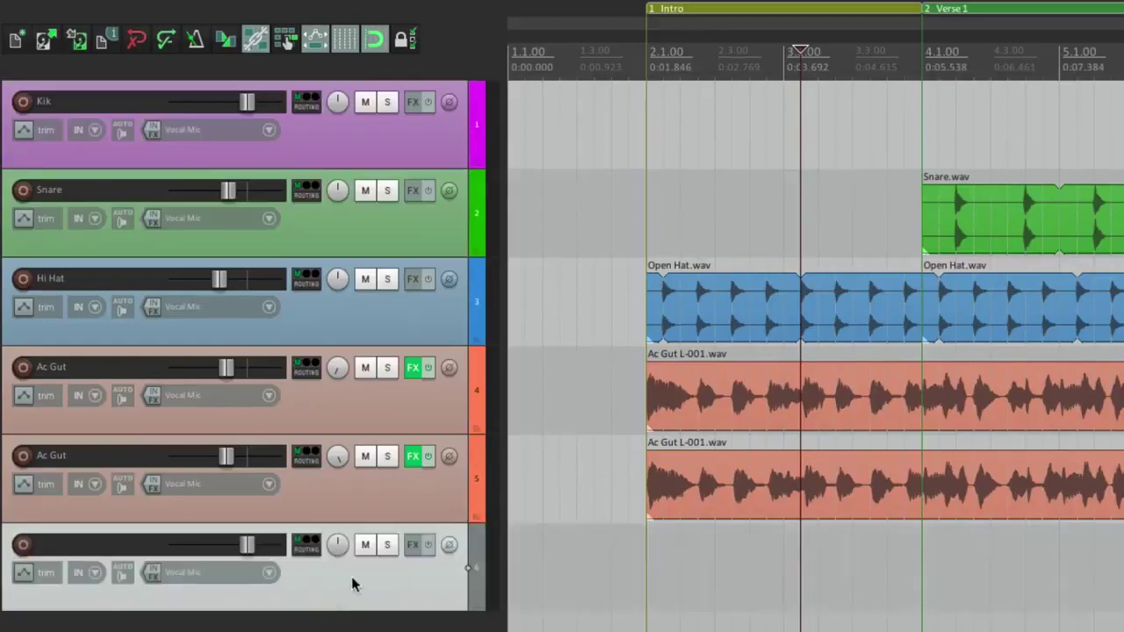
drag(335, 526, 329, 75)
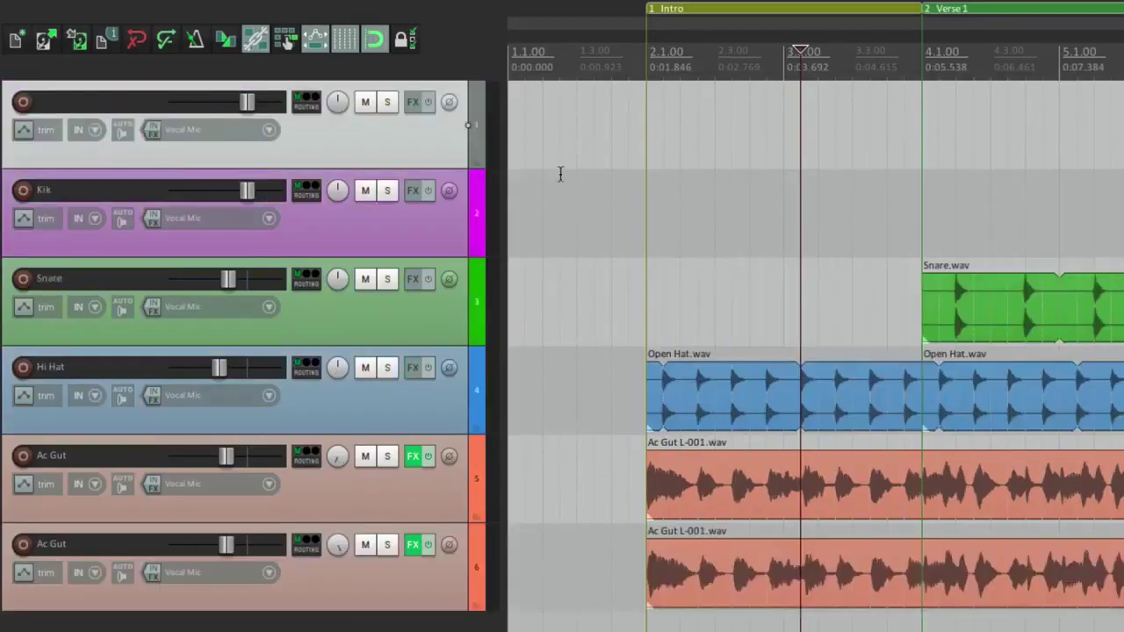
- Insert an empty item spanning the Intro region on the new unnamed track
key(Home)
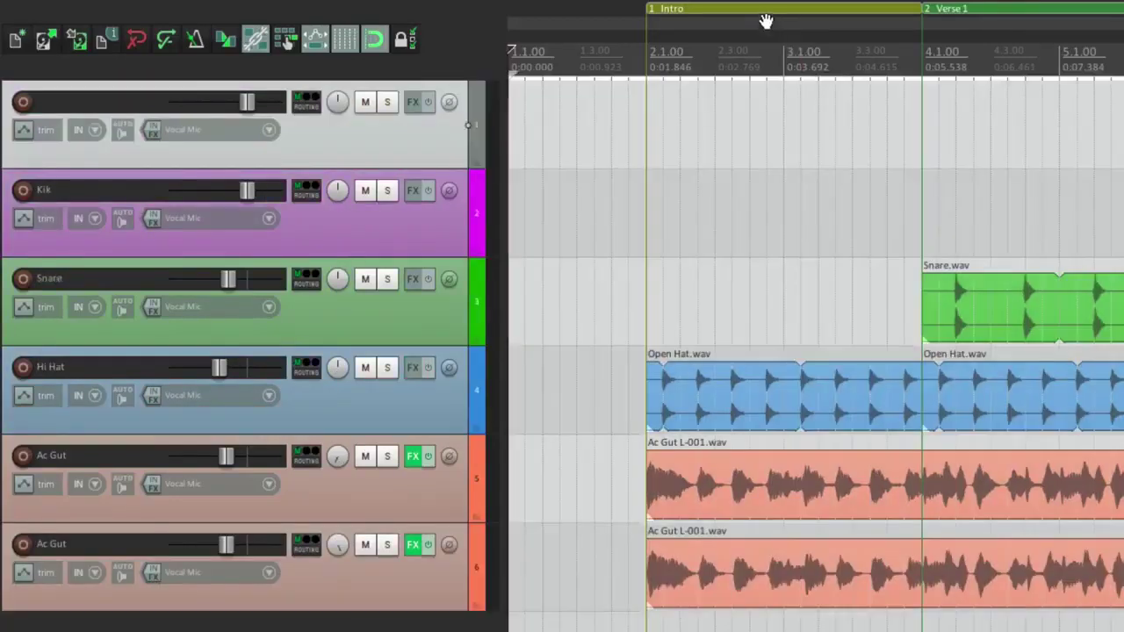
click(764, 15)
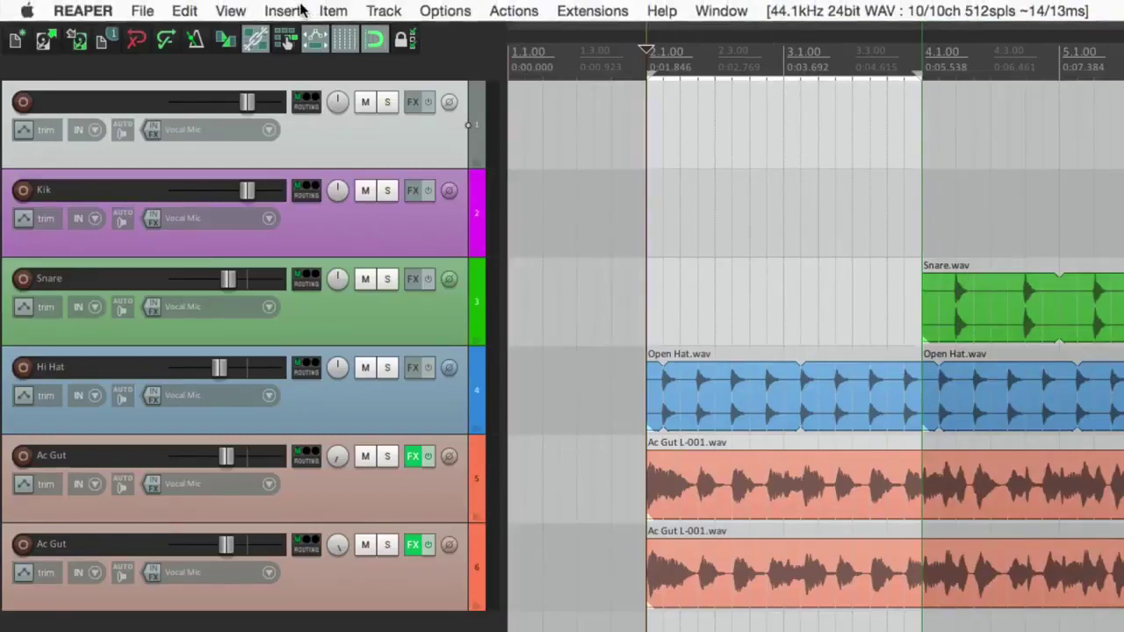
click(299, 11)
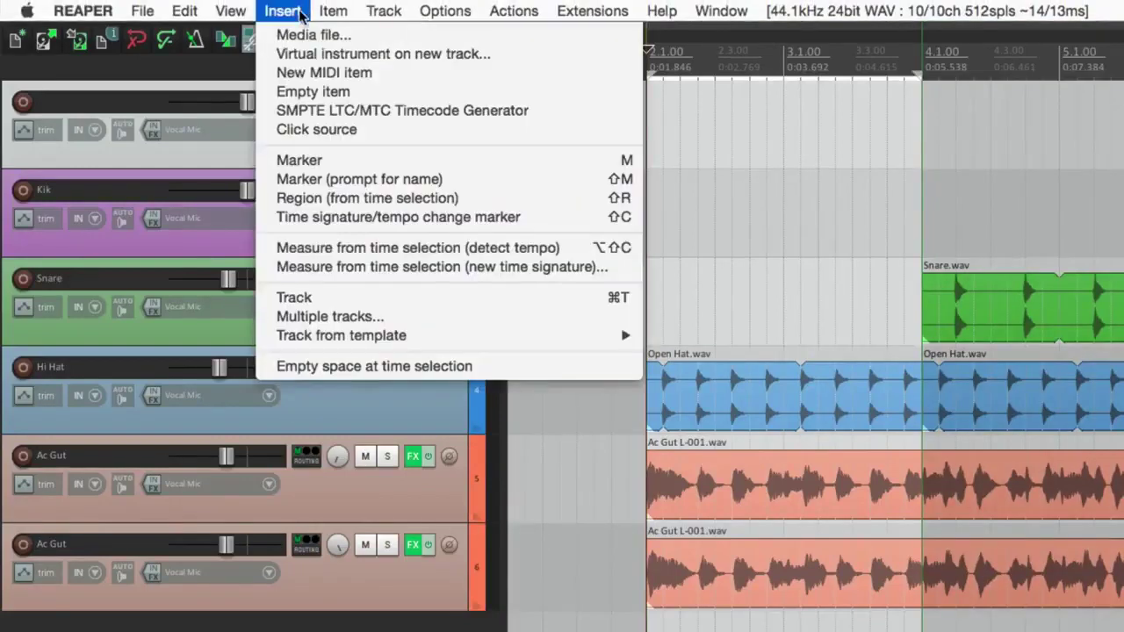
click(313, 91)
click(713, 160)
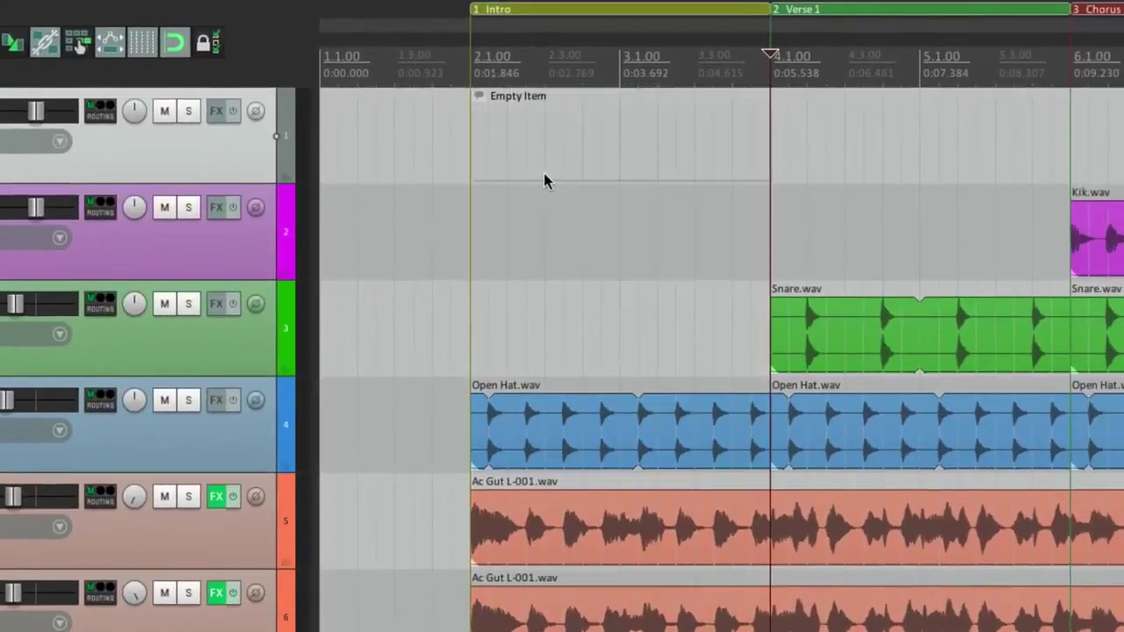
- Enter Intro as the empty item's notes, stretch the text to fit the item, and make its track taller
double_click(544, 132)
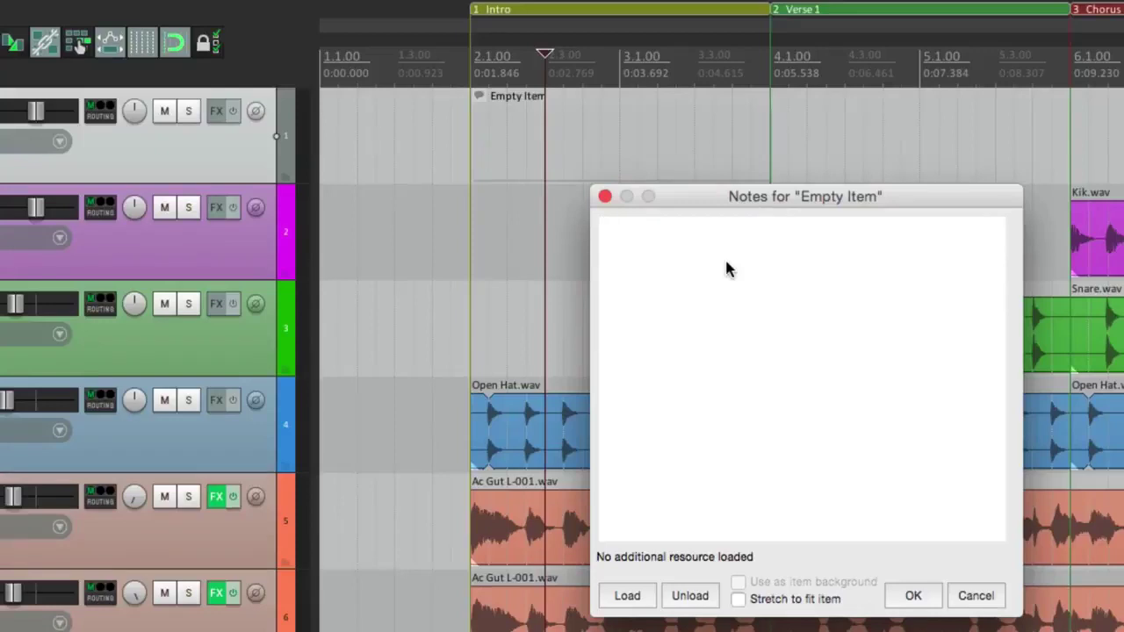
text(Intro)
click(738, 600)
click(899, 602)
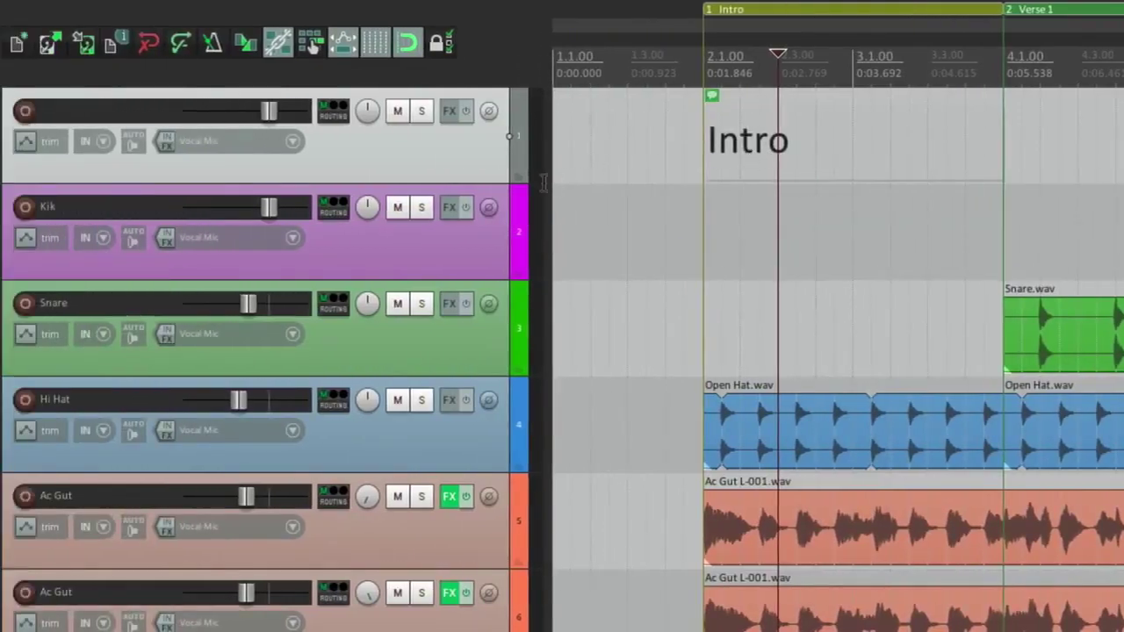
drag(487, 182, 477, 225)
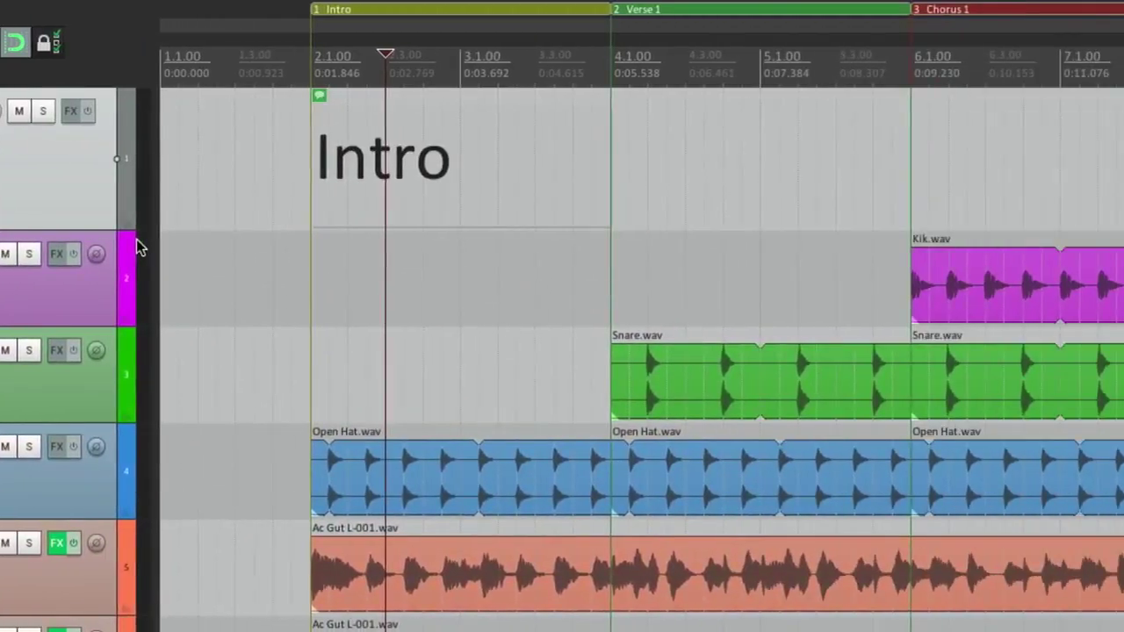
- Copy the Intro text item to 4.1.00 under the Verse 1 region and change its notes to Verse 1
drag(455, 120, 749, 122)
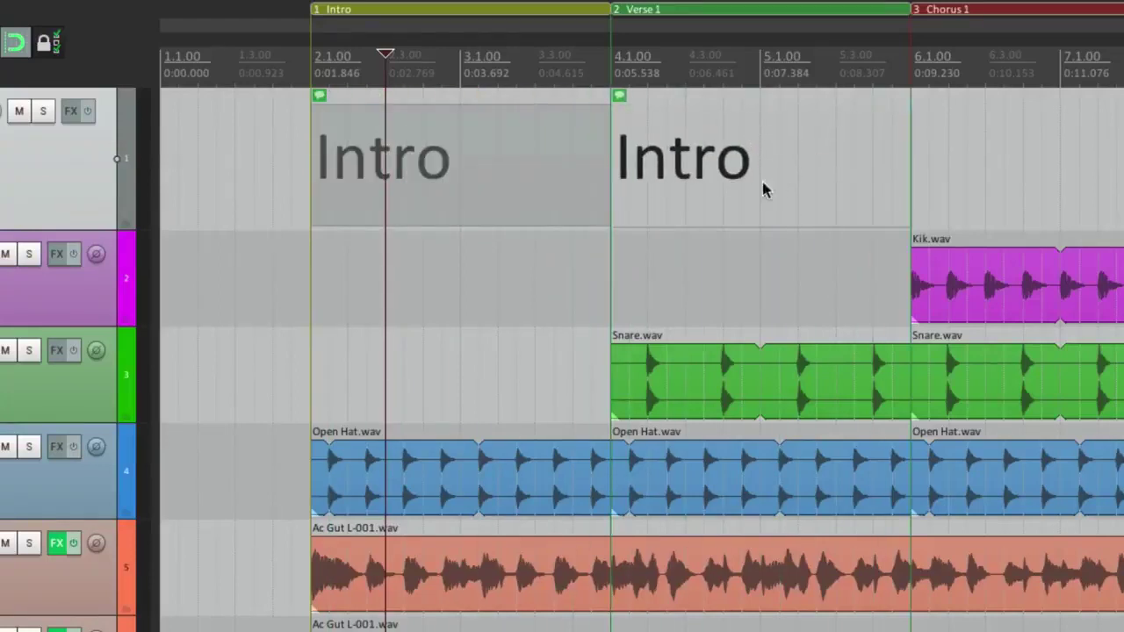
double_click(722, 172)
key(super+a)
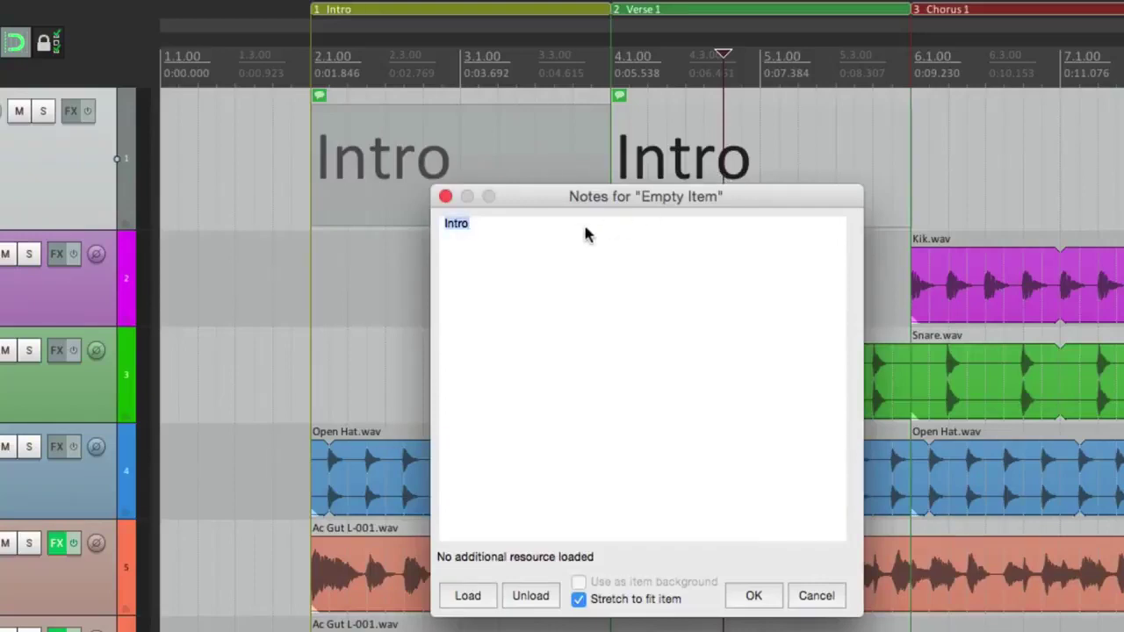
text(Verse 1)
click(751, 596)
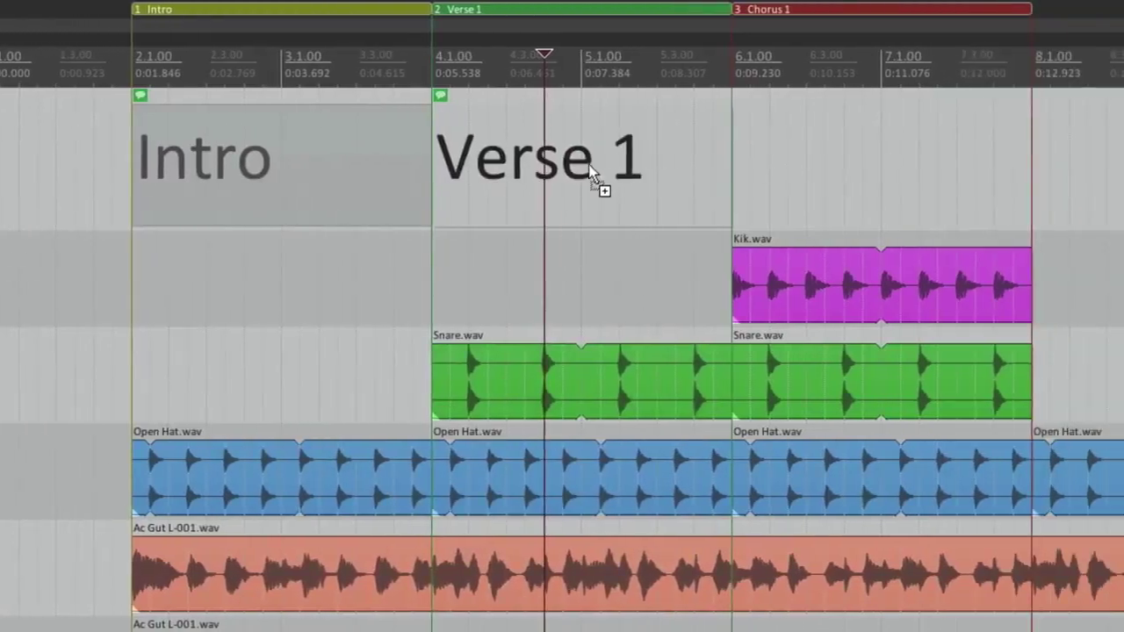
- Copy the Verse 1 text item to 6.1.00 under the Chorus 1 region and change its notes to Chorus 1
drag(588, 165, 885, 165)
double_click(800, 127)
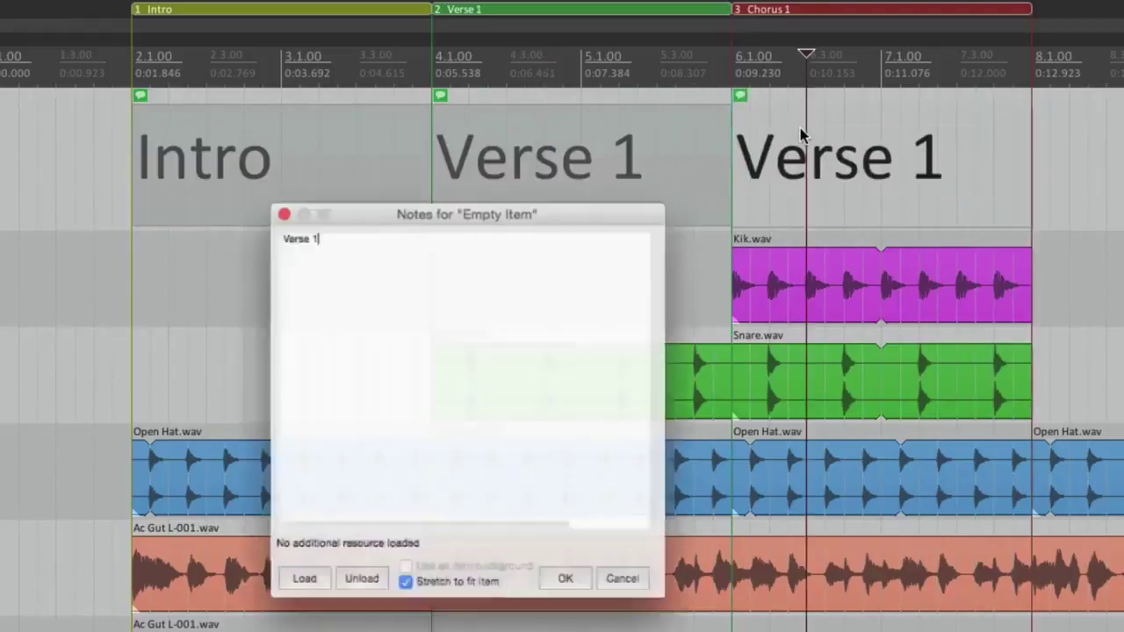
drag(328, 217, 268, 219)
text(Chorus 1)
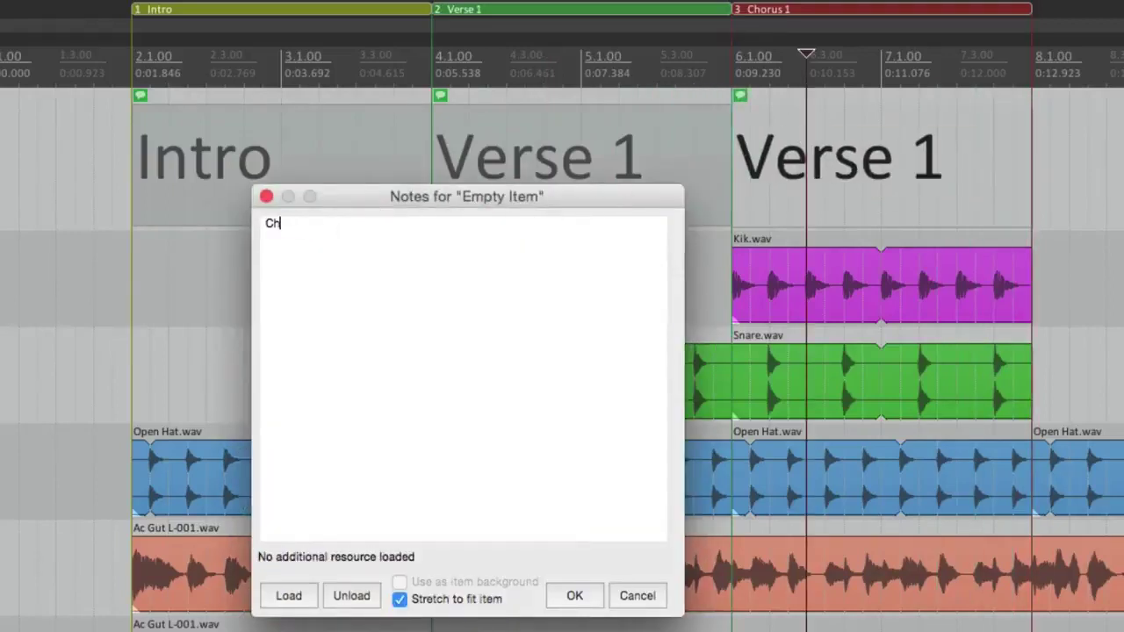
click(574, 595)
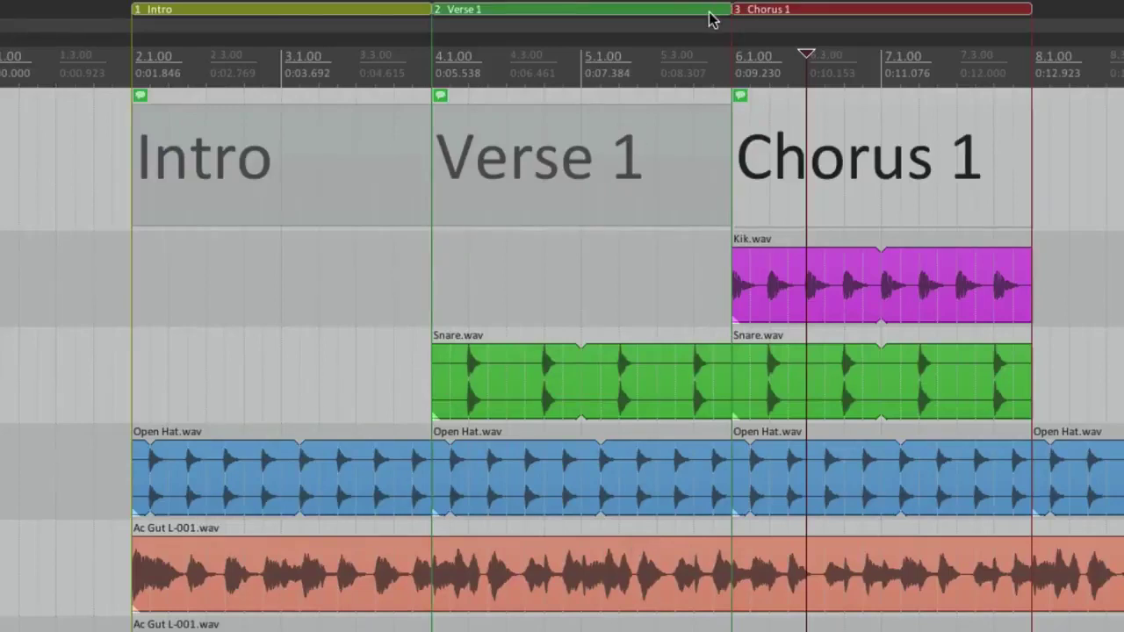
- Set the Intro text item's color to the bright yellow swatch
click(318, 281)
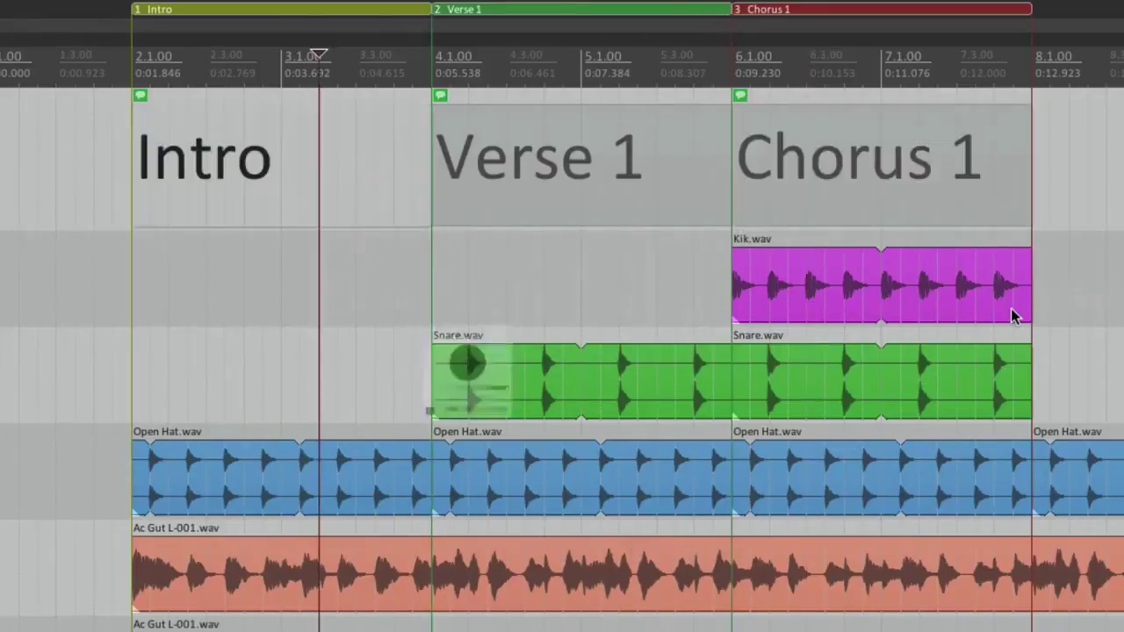
click(1013, 313)
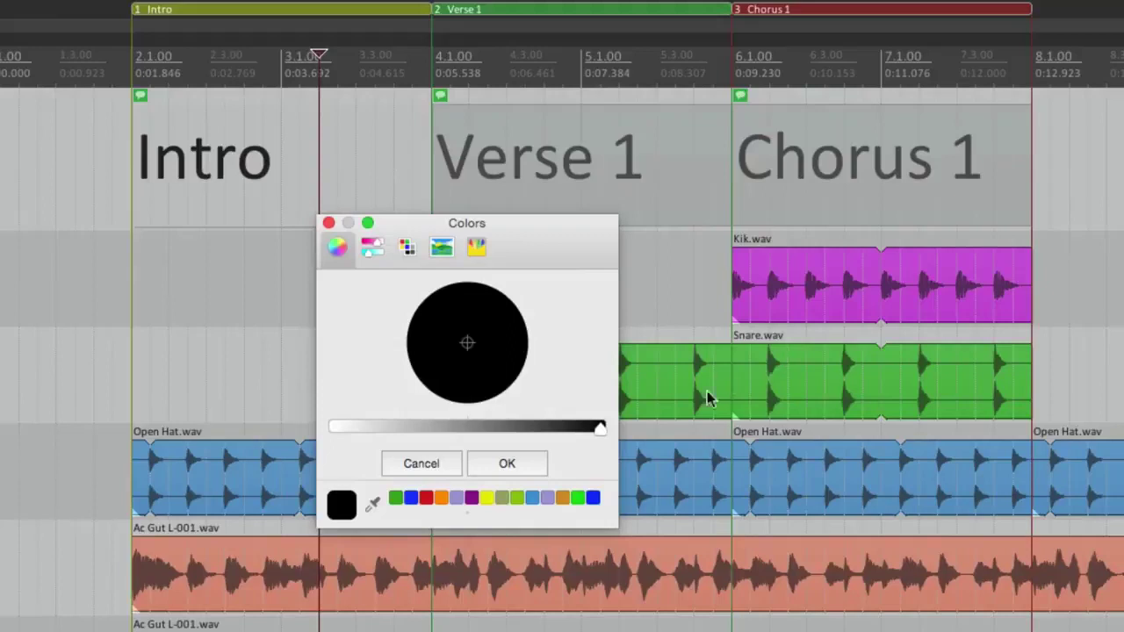
click(486, 497)
click(502, 465)
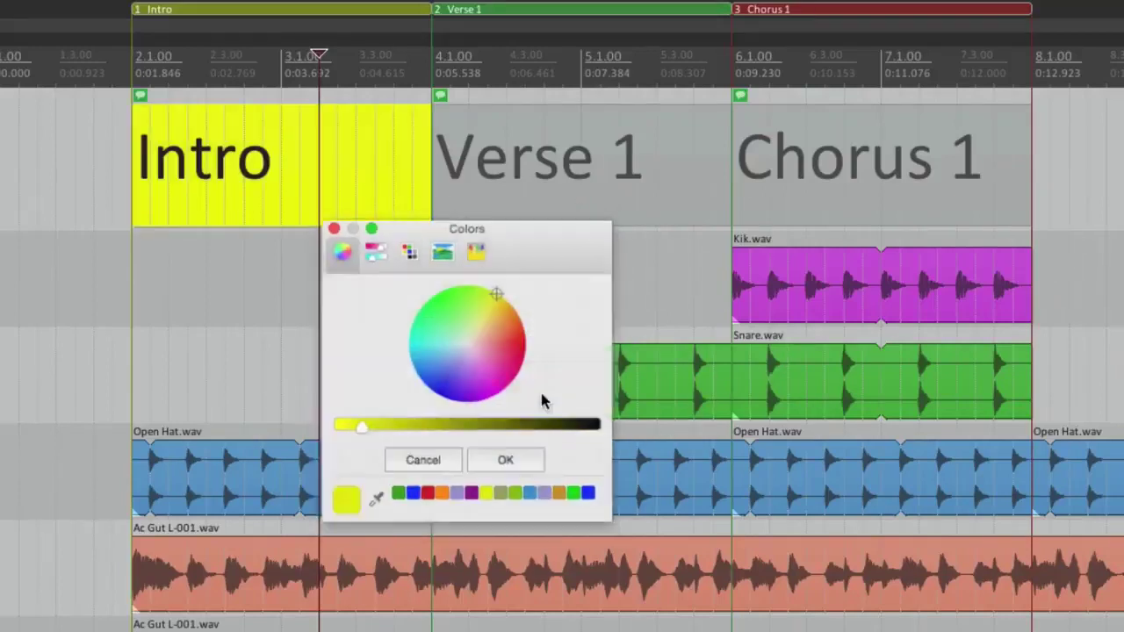
- Set the Verse 1 text item's color to green and the Chorus 1 text item's color to red
click(395, 498)
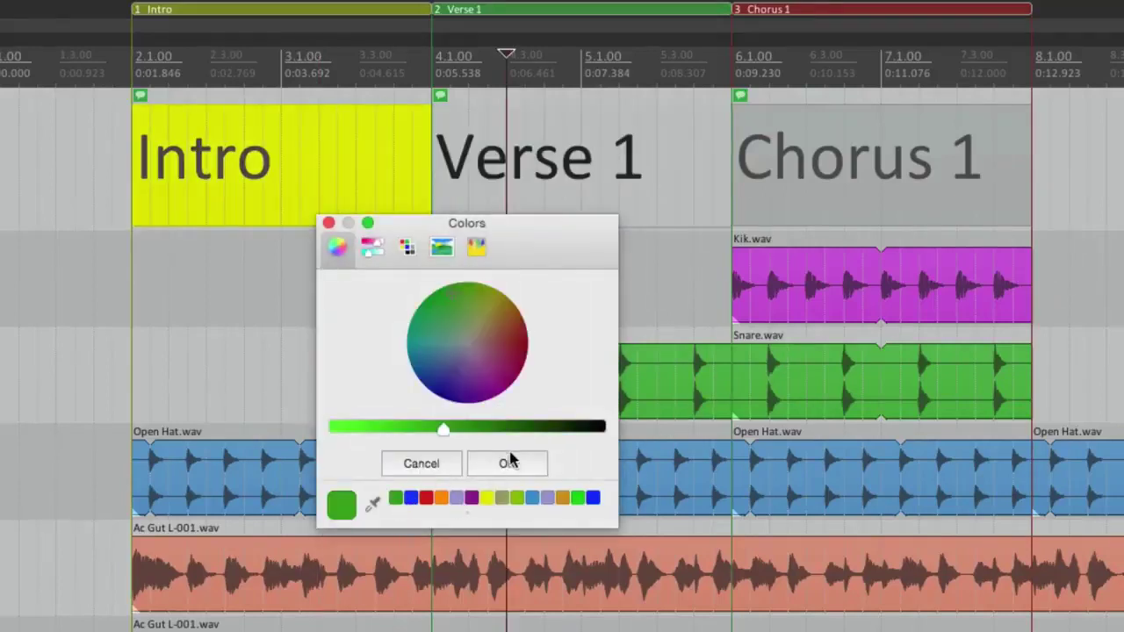
click(507, 463)
click(788, 157)
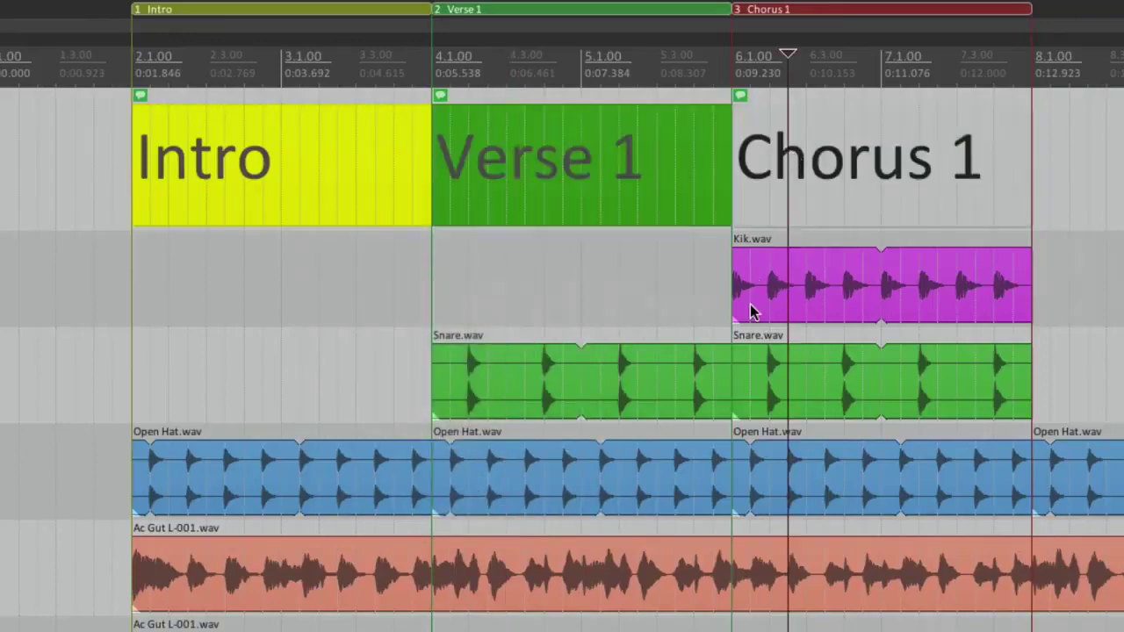
click(425, 497)
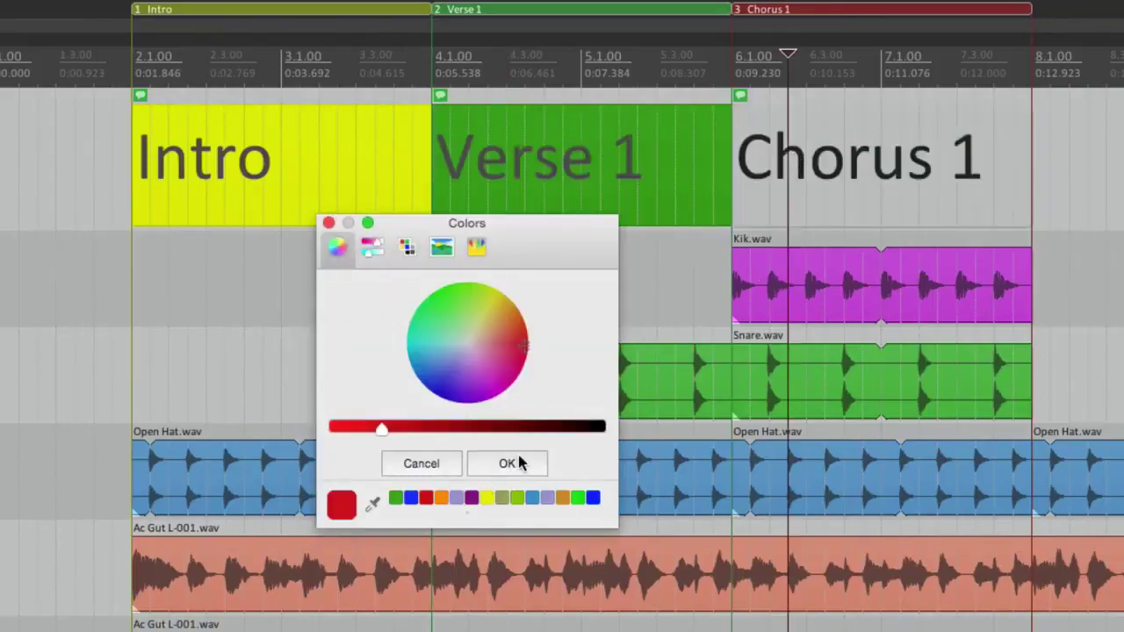
click(516, 462)
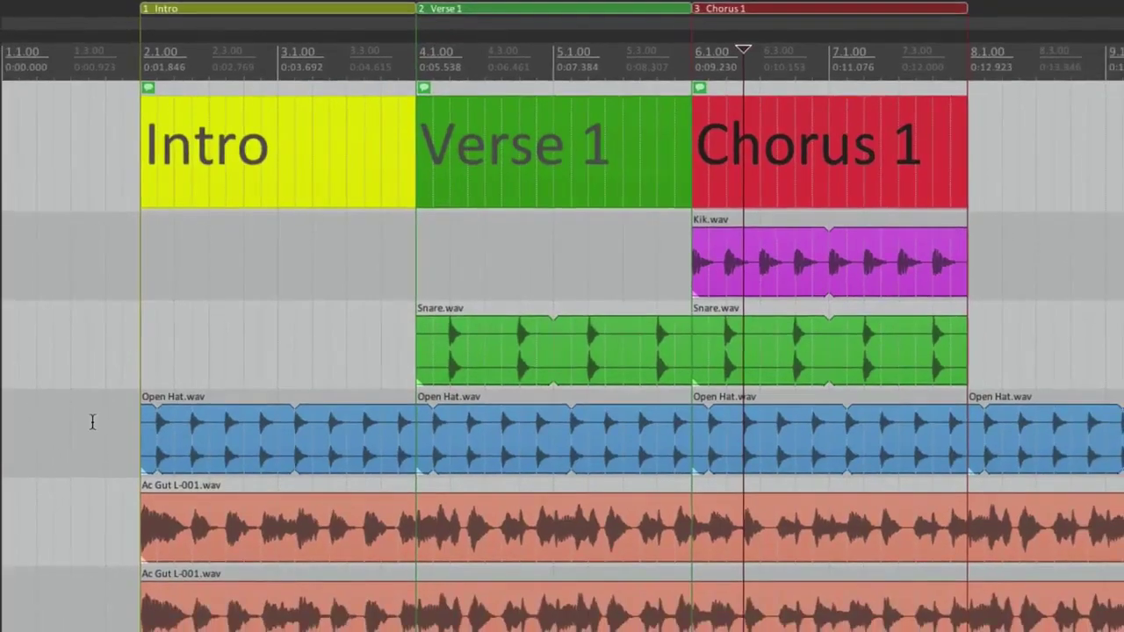
- Move the Verse 1 region ahead of Intro and back, and move Chorus 1 ahead of Verse 1 and back
click(19, 423)
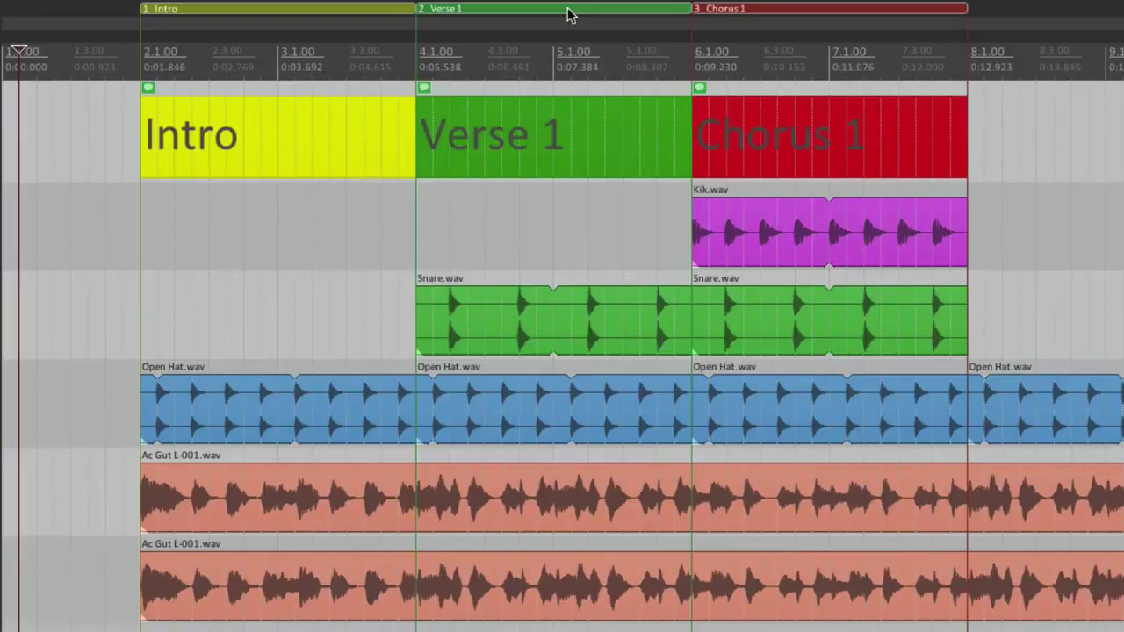
drag(437, 7, 173, 9)
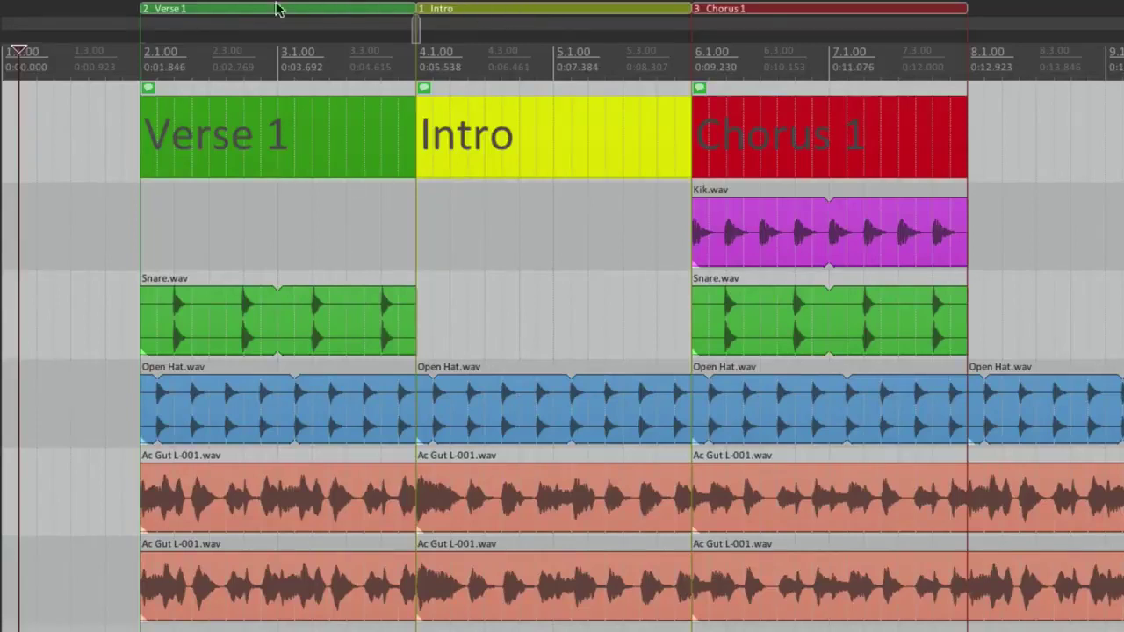
drag(276, 8, 140, 17)
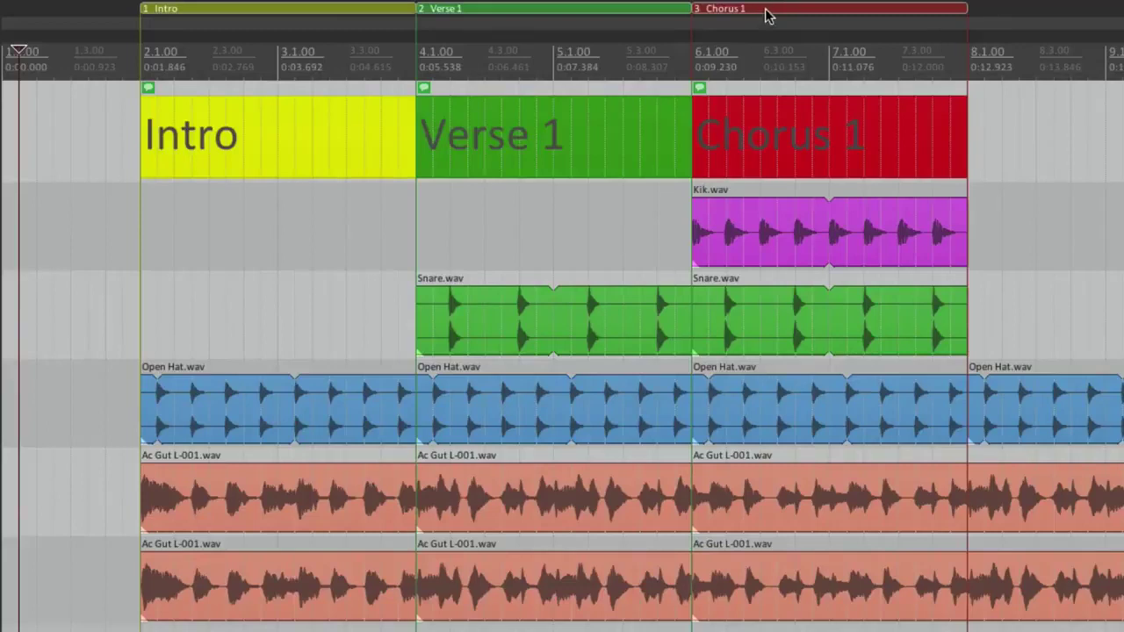
drag(766, 15, 447, 26)
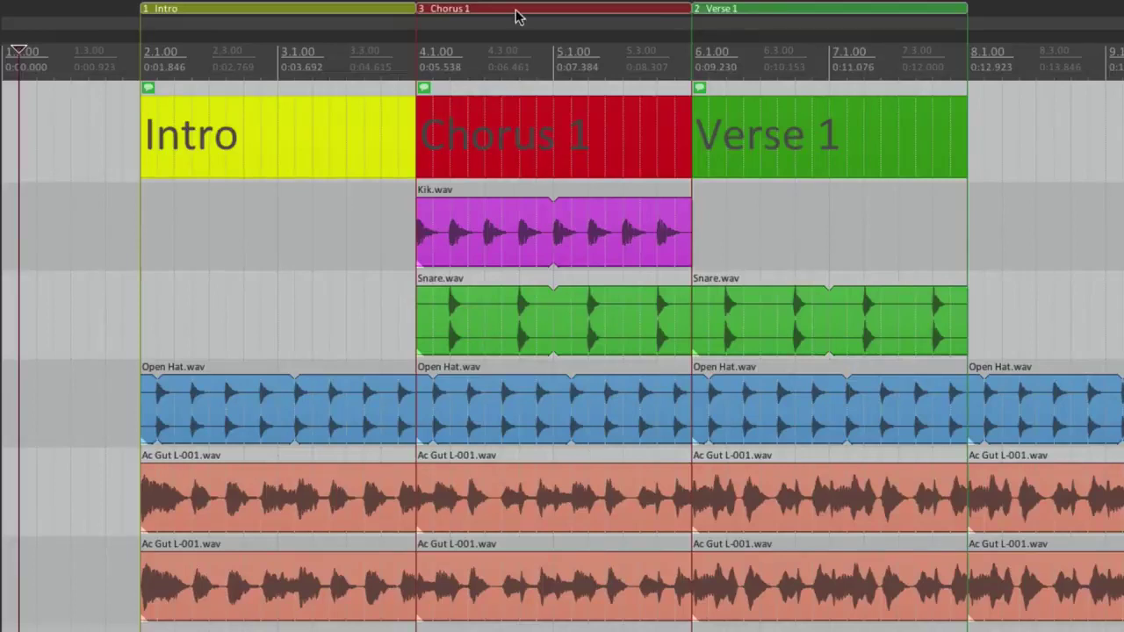
drag(897, 11, 623, 212)
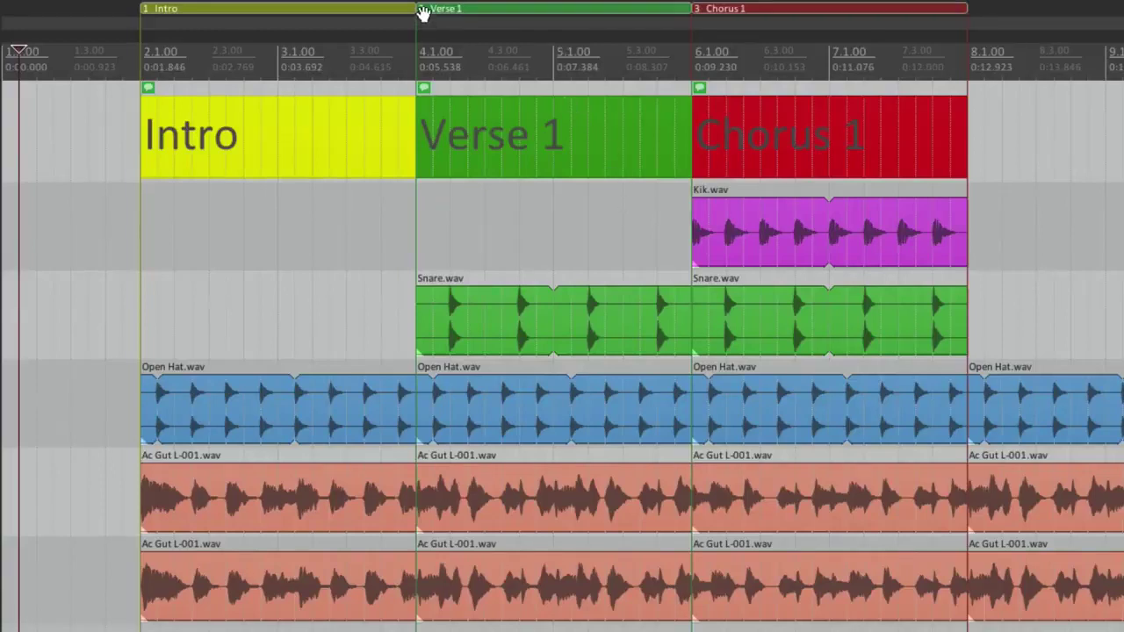
- Shorten the Verse 1 region to span about 4.3.50 to 5.2.00 and move it ahead of Intro to 2.1.00
drag(420, 8, 418, 32)
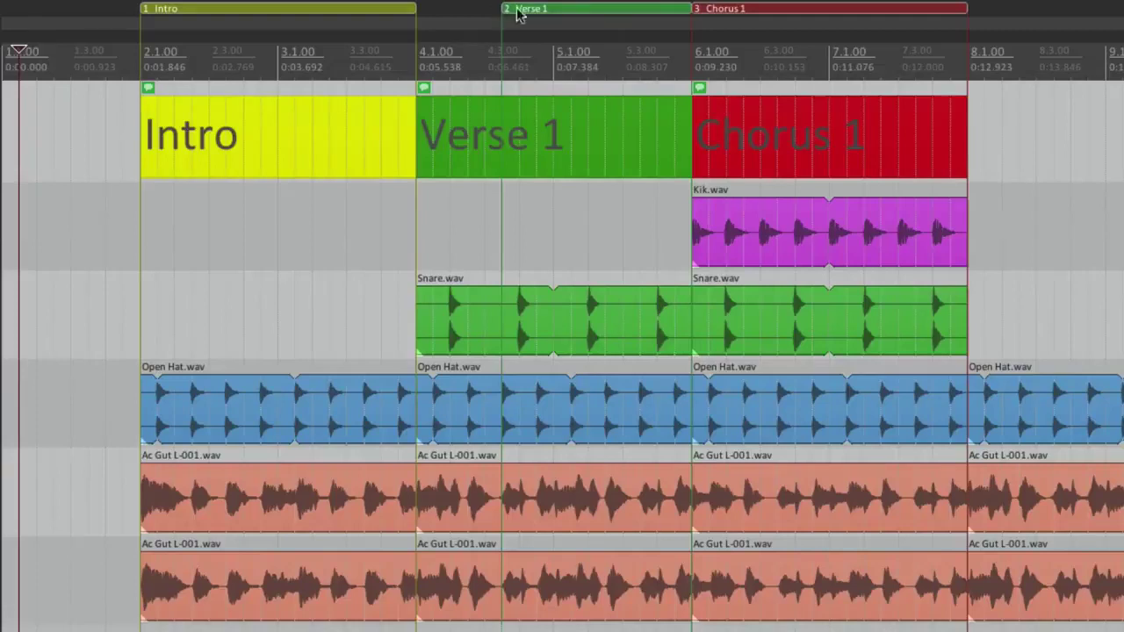
drag(687, 11, 586, 38)
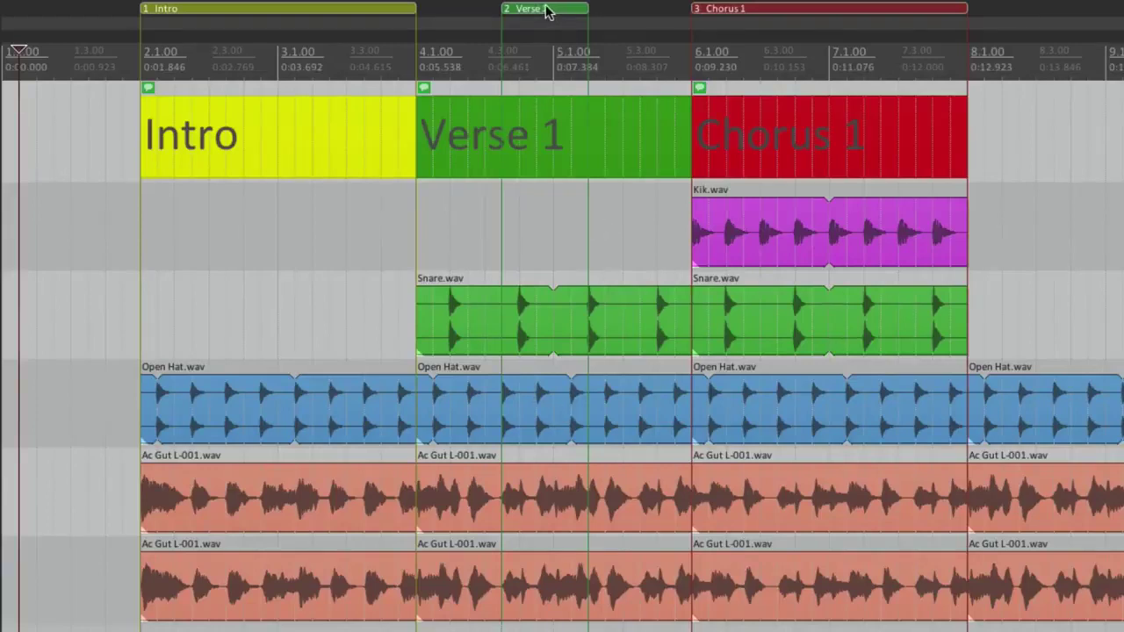
drag(454, 7, 143, 18)
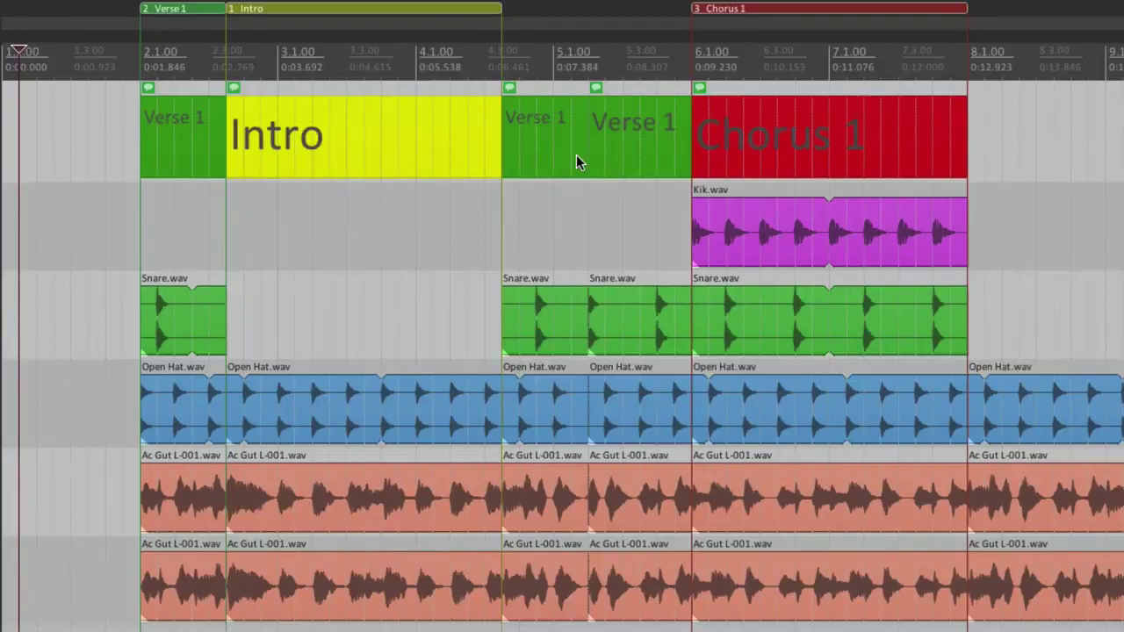
drag(576, 163, 577, 165)
mouse_move(582, 10)
mouse_down()
mouse_move(431, 26)
mouse_move(145, 25)
mouse_up()
- Undo the Verse 1 region's move and the changes to both of its edges
key(ctrl+z)
key(ctrl+z)
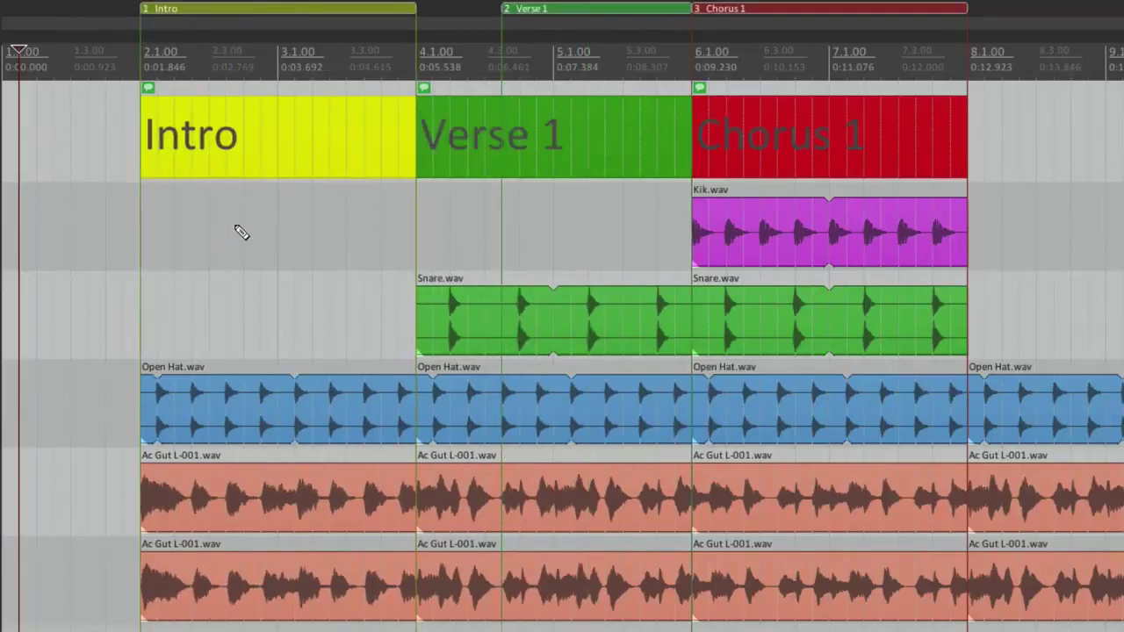
key(ctrl+z)
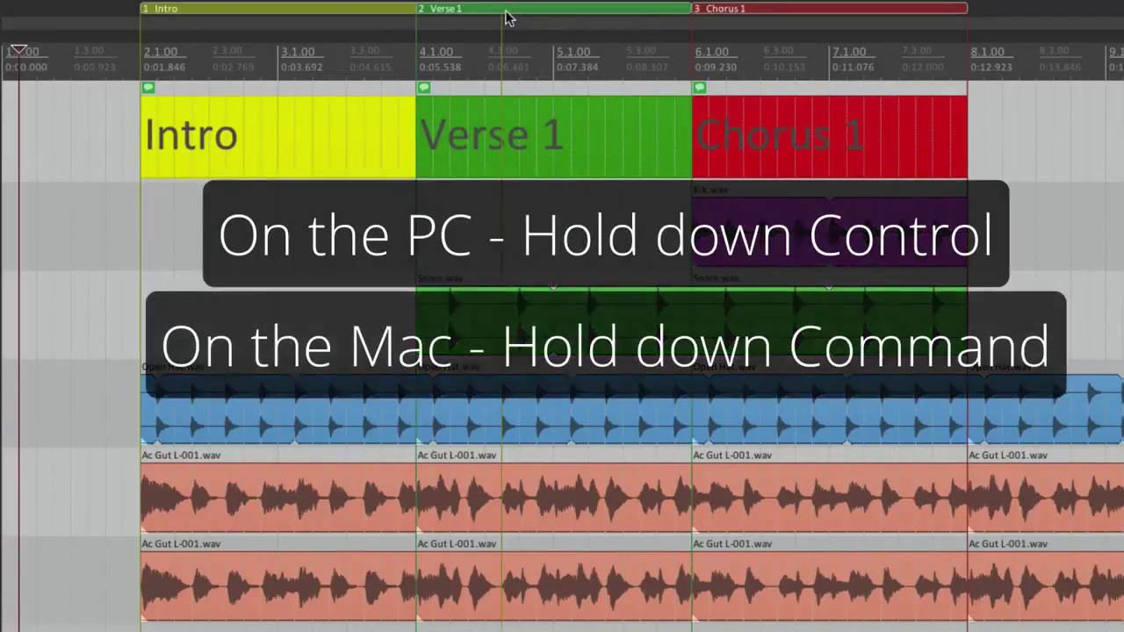
- Copy the Verse 1 region with its contents to 2.1.00 and the Chorus 1 region to 6.1.00
drag(506, 17, 151, 21)
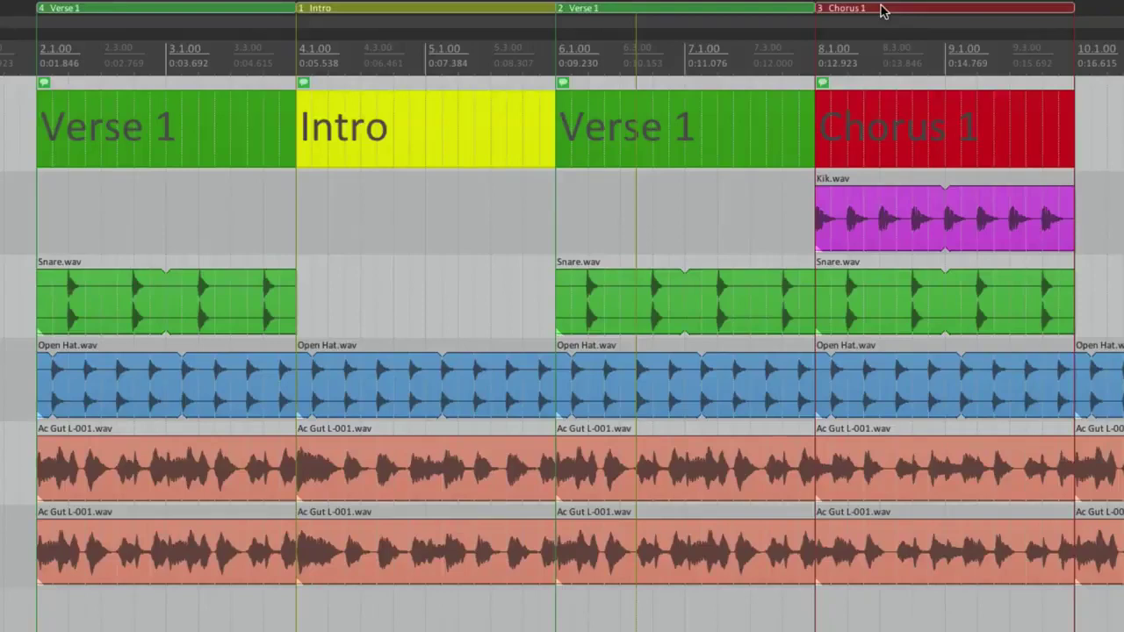
drag(882, 9, 637, 35)
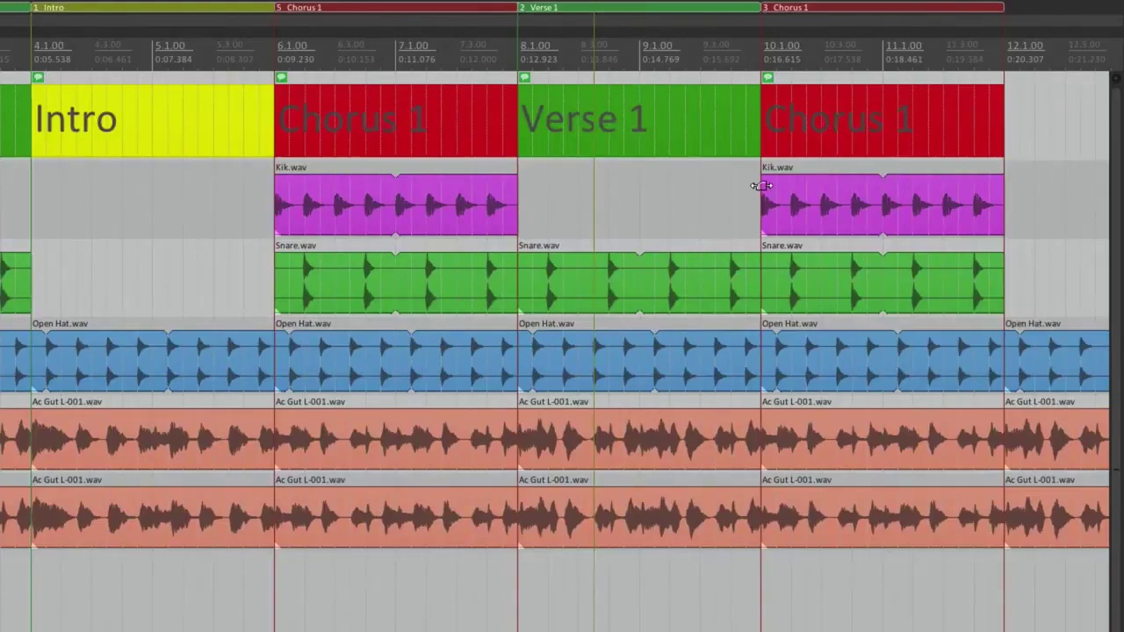
- Move the copied Chorus 1 region ahead of Intro to 4.1.00, and undo the region move and copies
scroll(758, 184, left, 5)
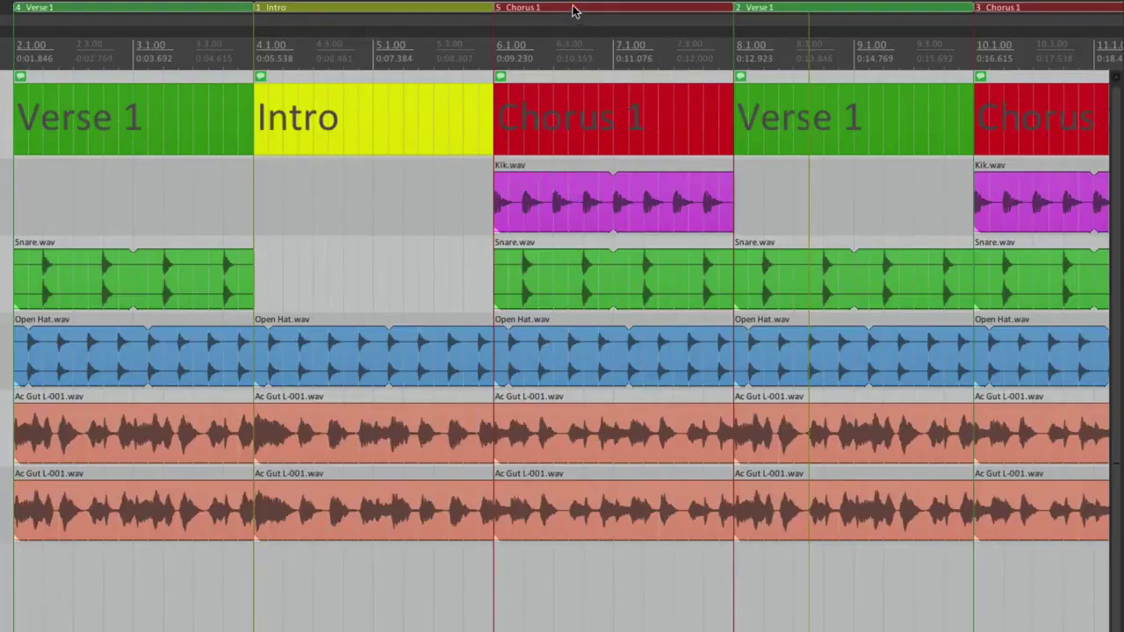
click(331, 28)
drag(330, 32, 334, 39)
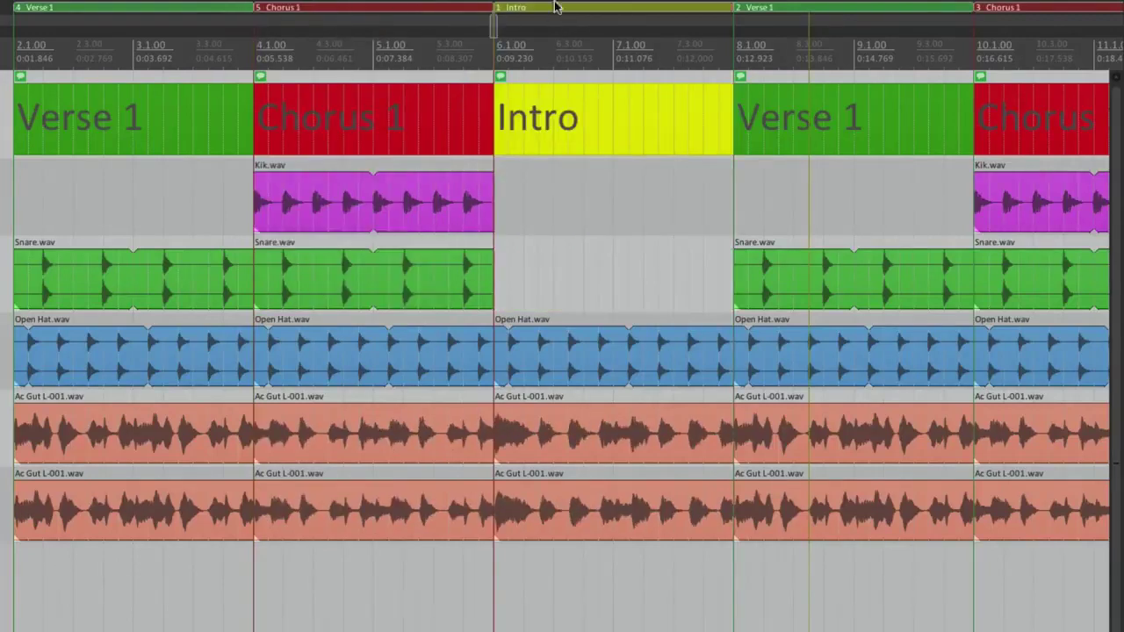
key(ctrl+z)
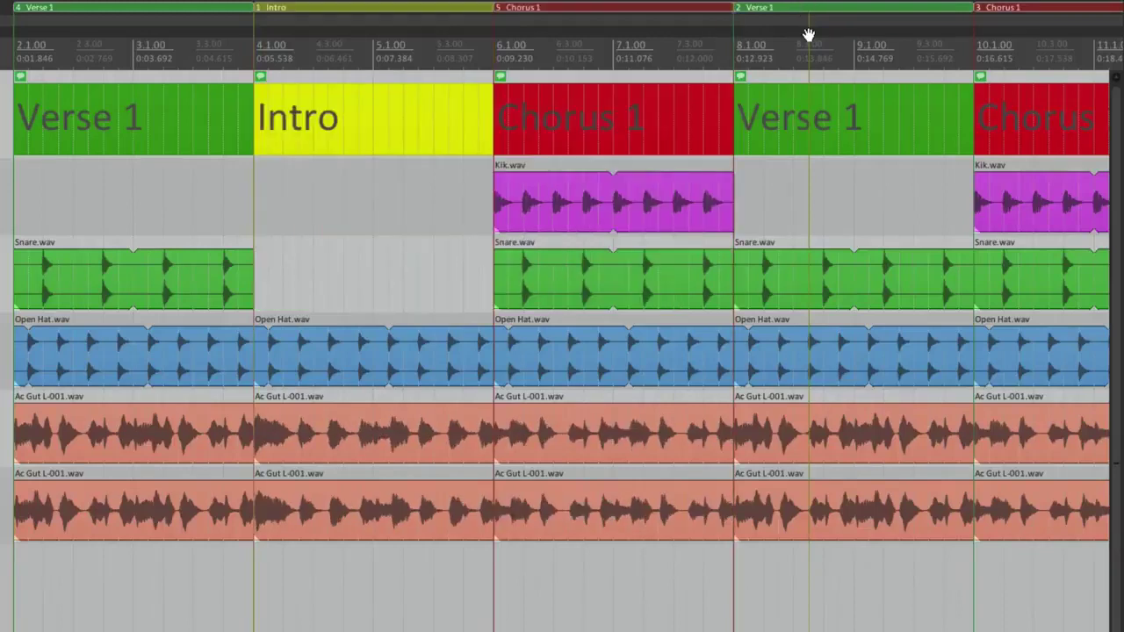
drag(602, 21, 70, 18)
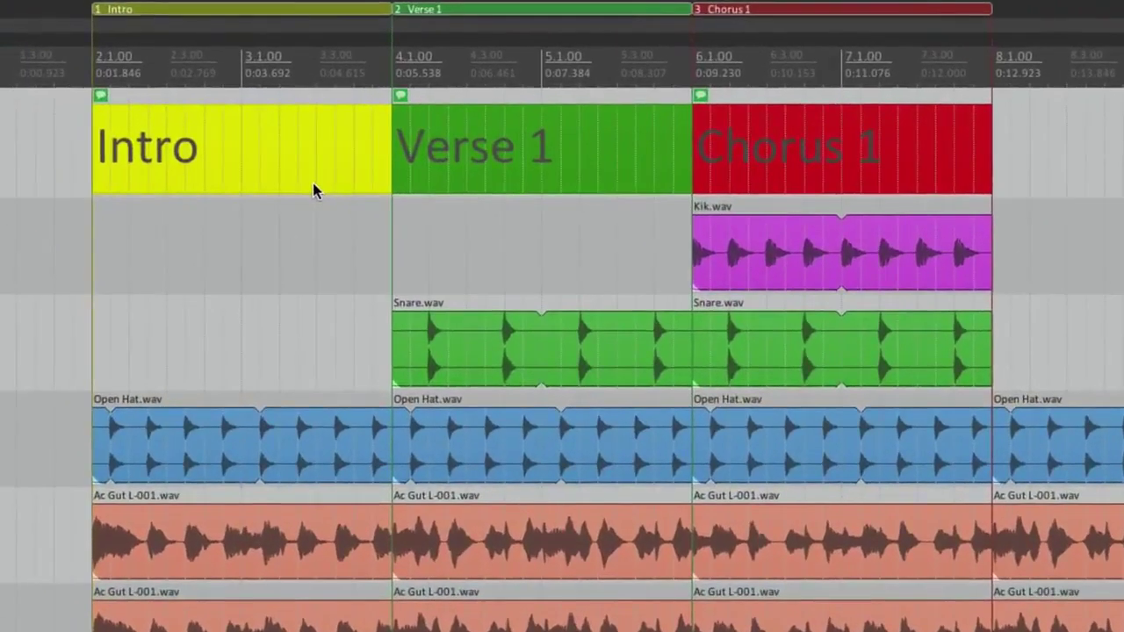
- Review the Intro region's name, position, length and color options in its edit settings
right_click(292, 11)
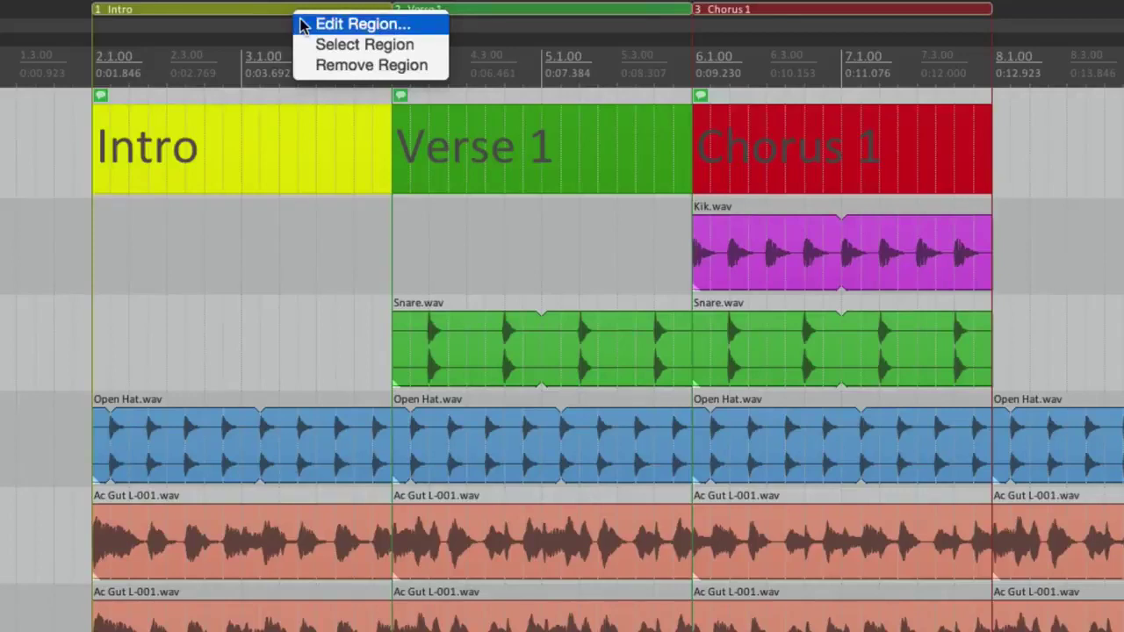
click(303, 25)
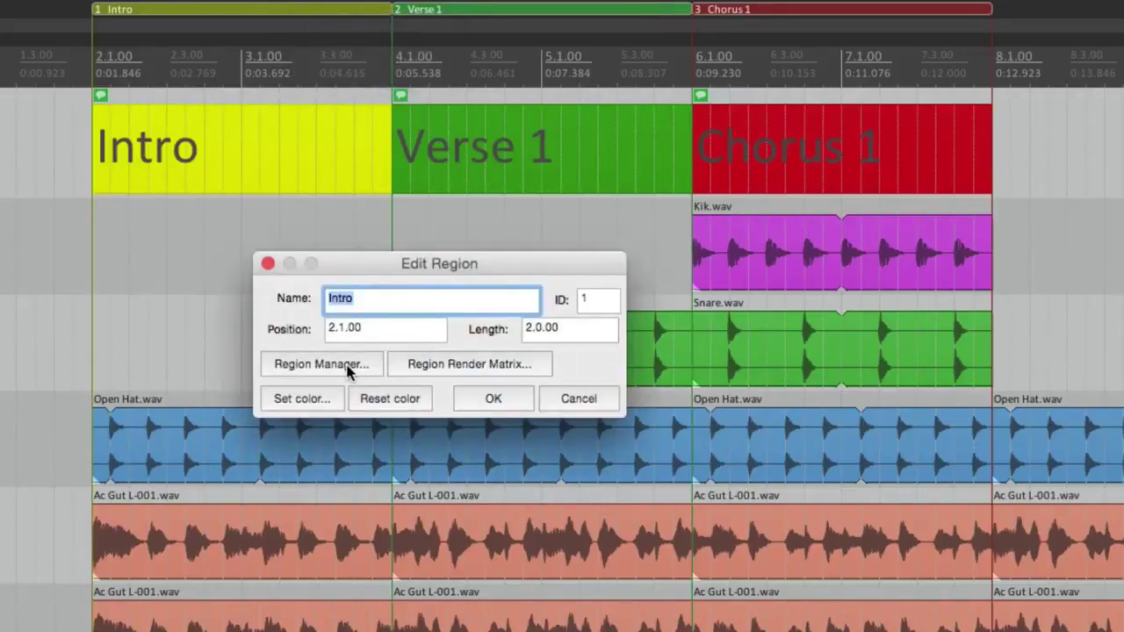
click(480, 397)
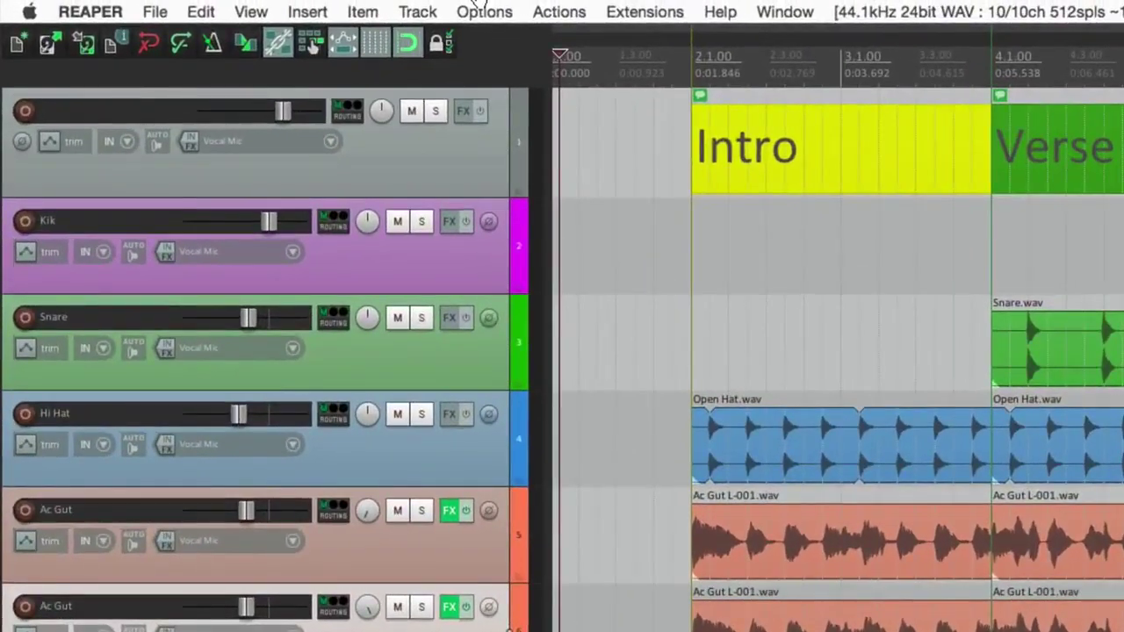
- Open the Region/Marker Manager and jump to the Verse 1, Chorus 1 and Intro regions from its list
click(249, 11)
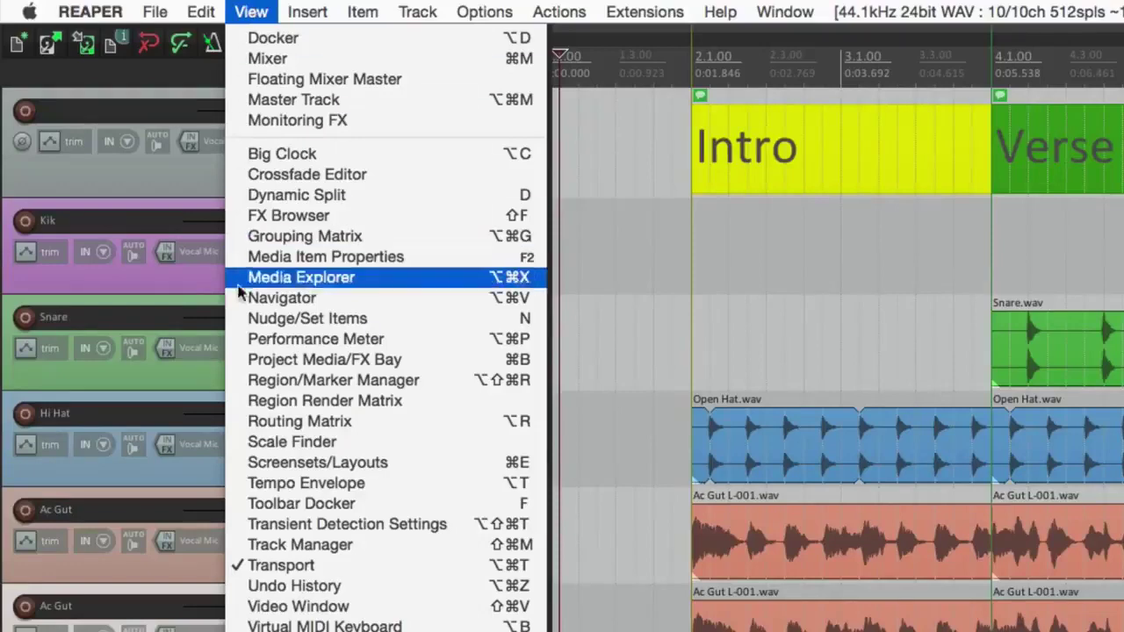
click(238, 383)
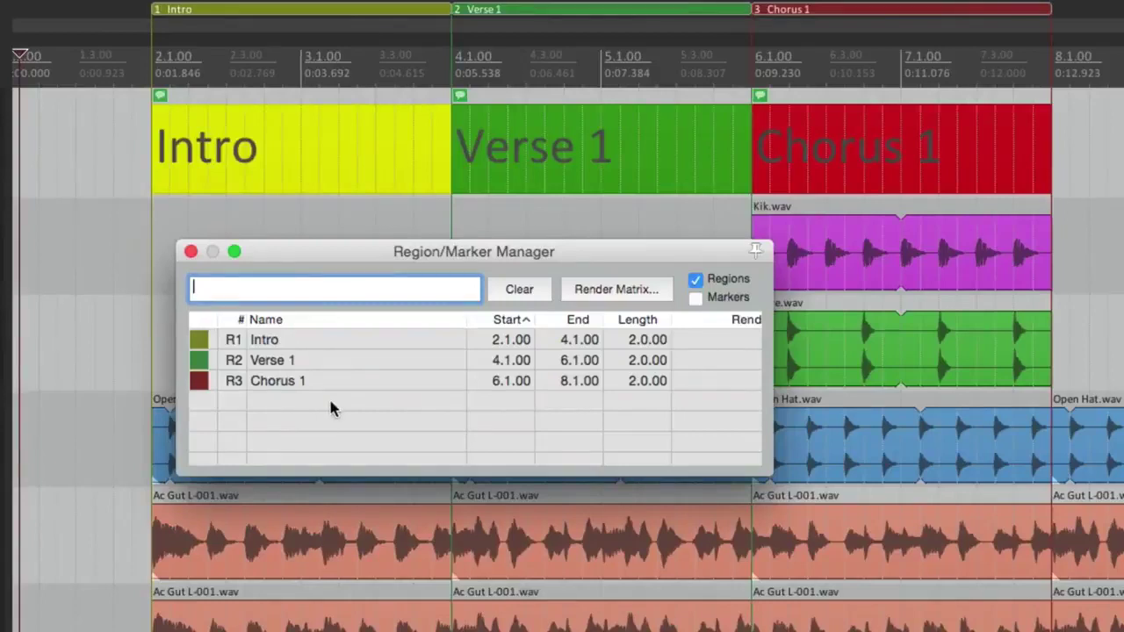
click(325, 338)
click(346, 359)
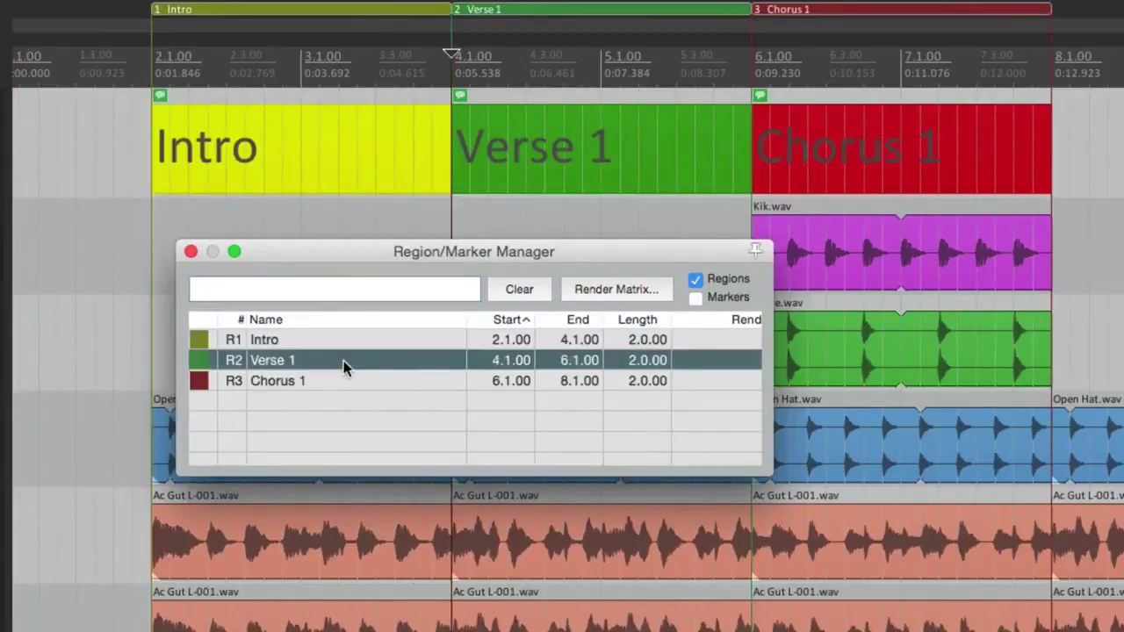
click(355, 381)
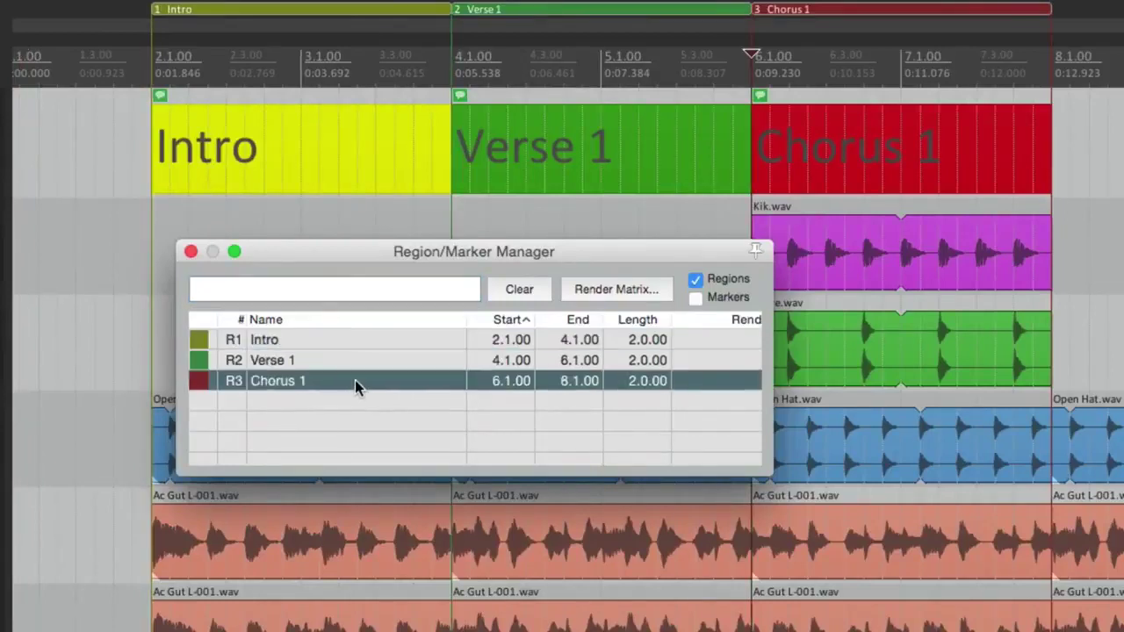
click(335, 338)
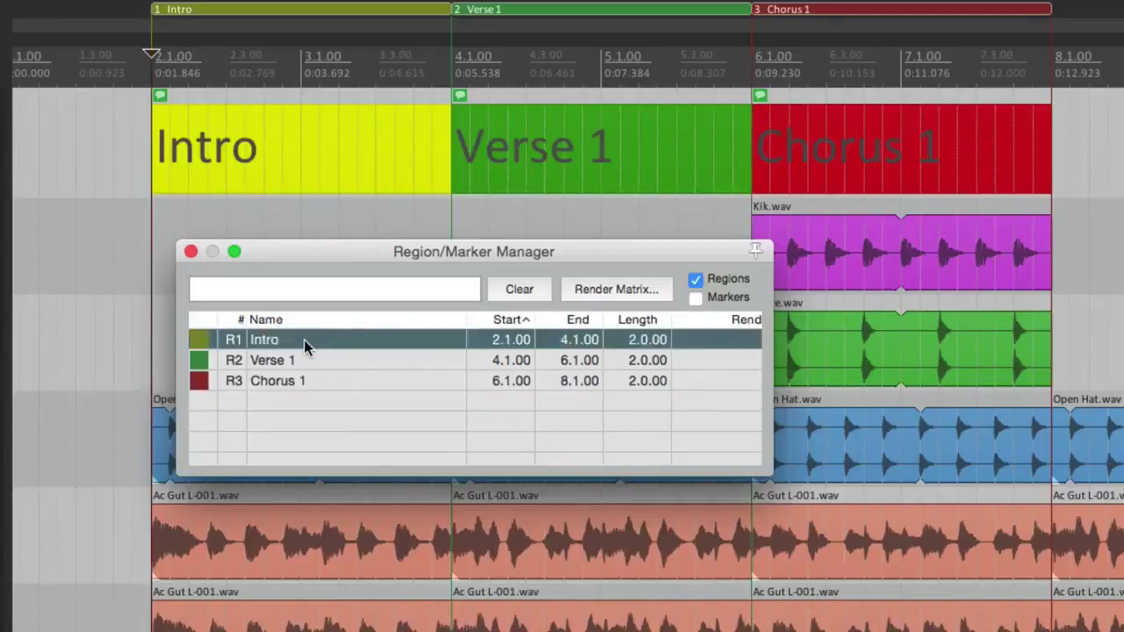
- View the Intro region's editable name and the color choices for Intro and Verse 1 in the manager, keeping them as they are
double_click(307, 341)
key(Escape)
click(199, 339)
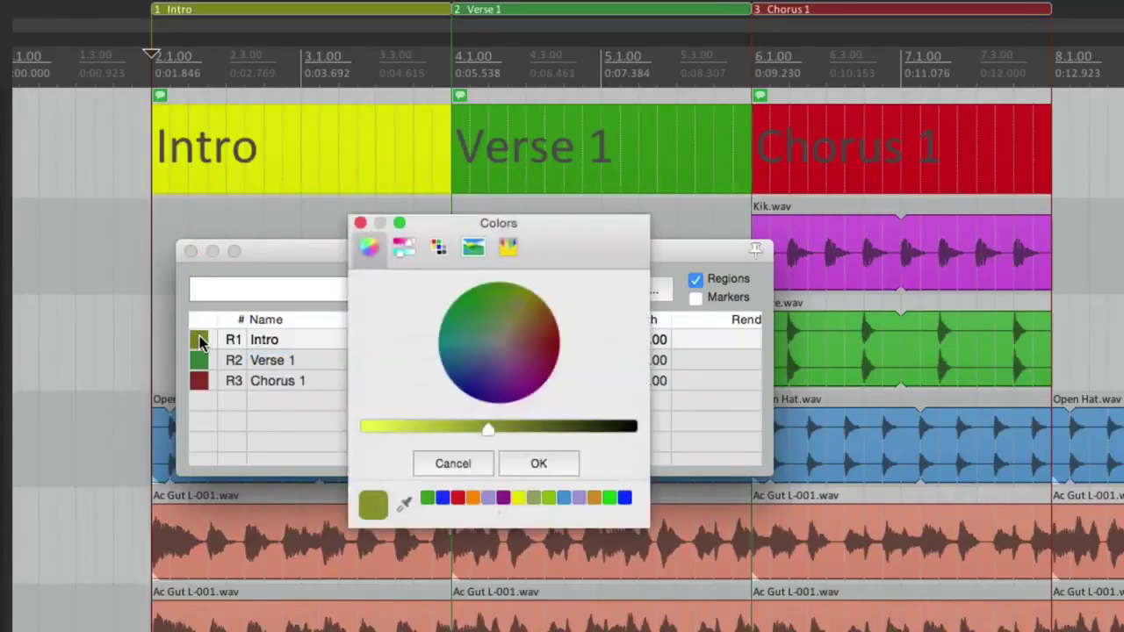
click(360, 223)
click(199, 364)
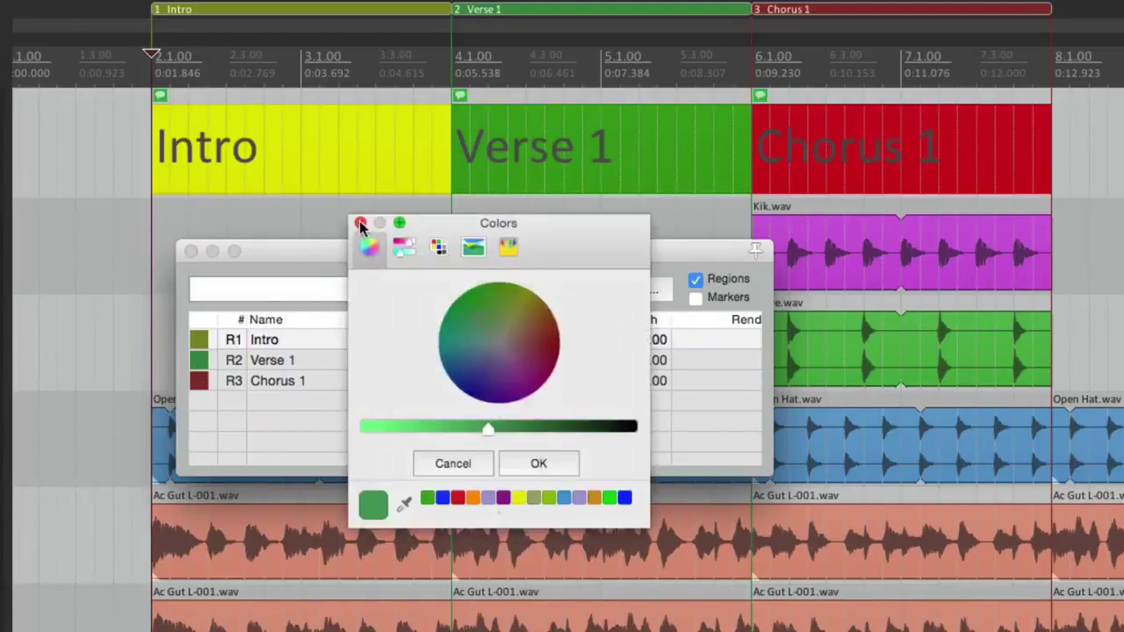
click(360, 223)
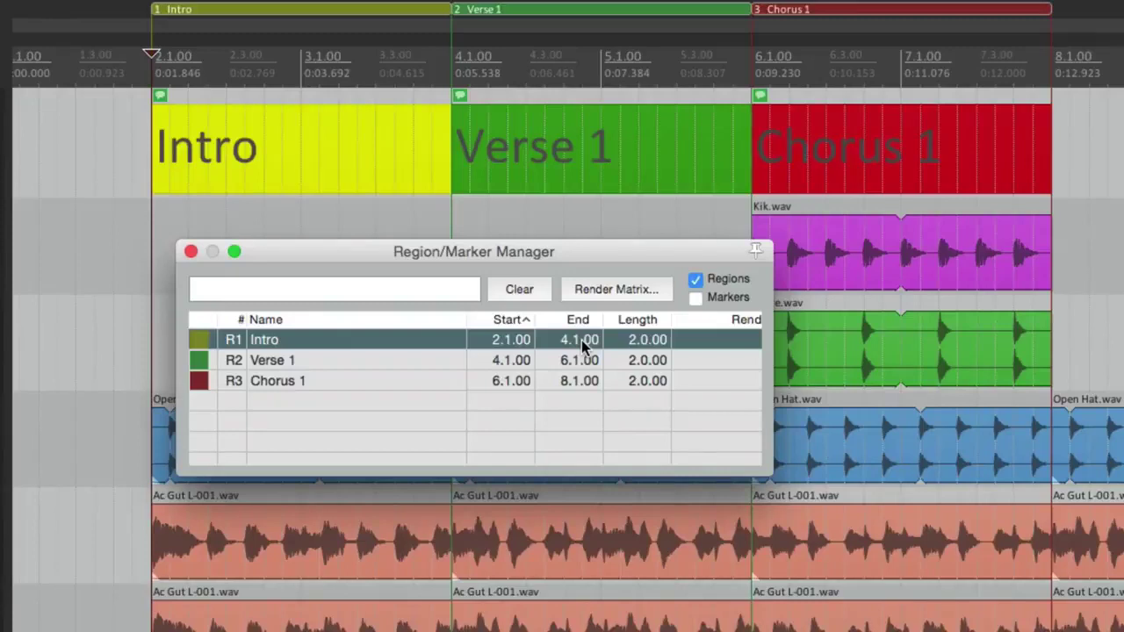
- Zoom the arrangement to the Intro, Verse 1 and Chorus 1 regions in turn from the manager's list, twice through
double_click(233, 344)
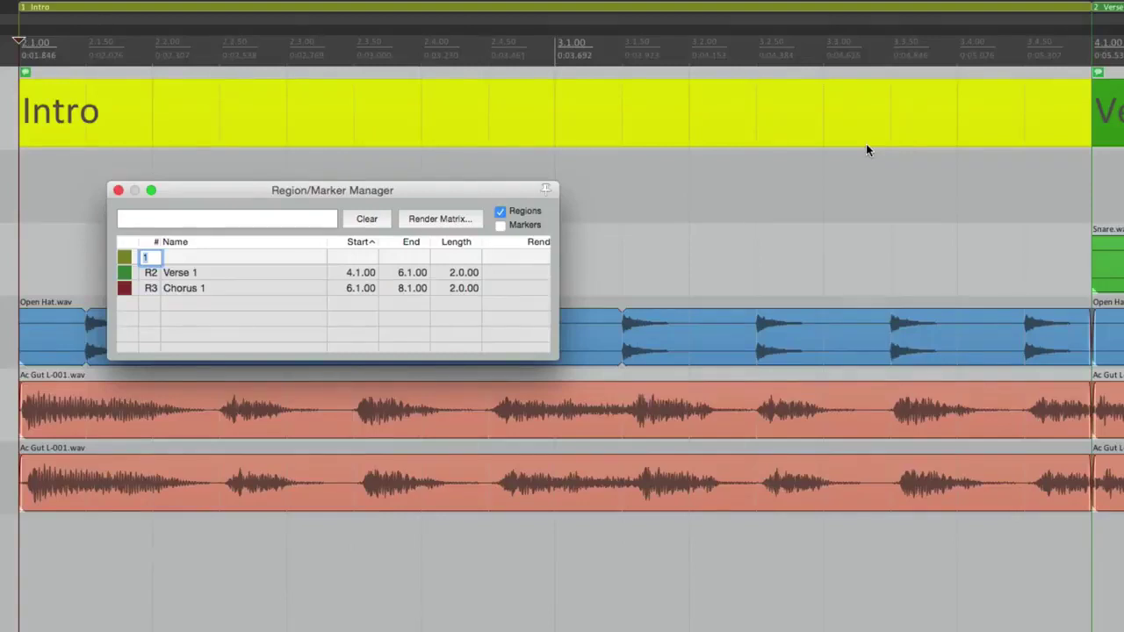
double_click(151, 275)
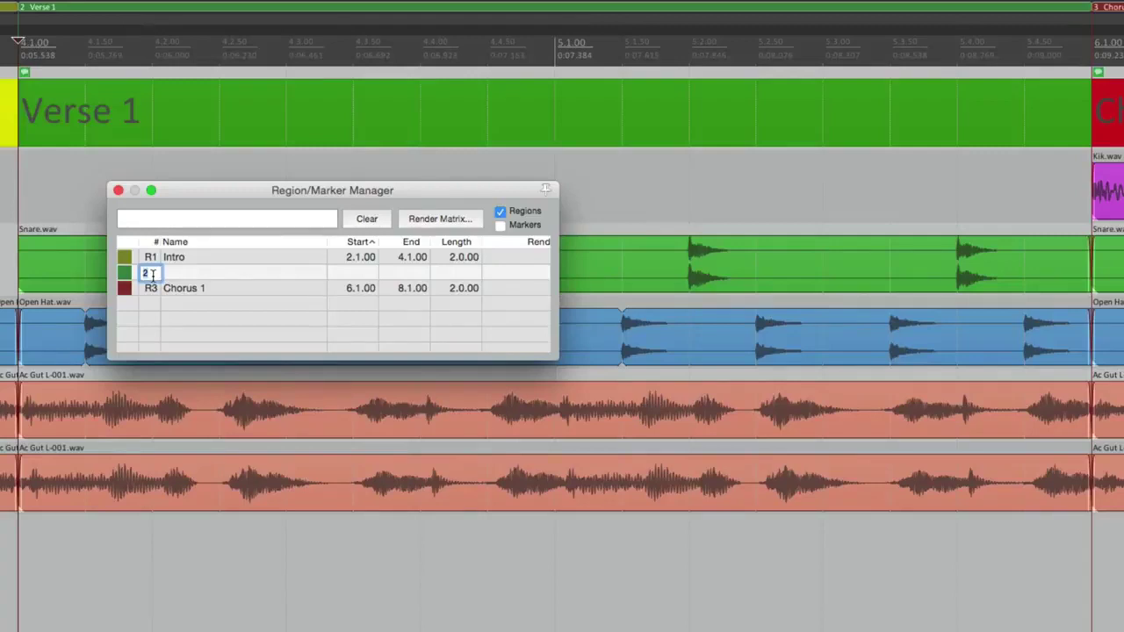
double_click(151, 288)
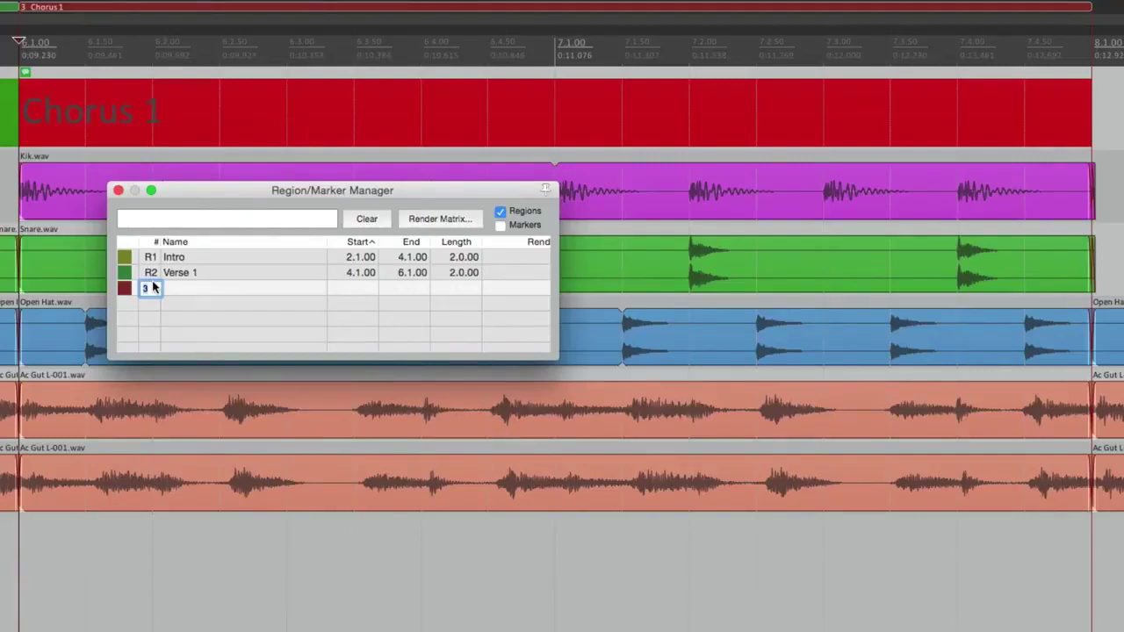
click(149, 257)
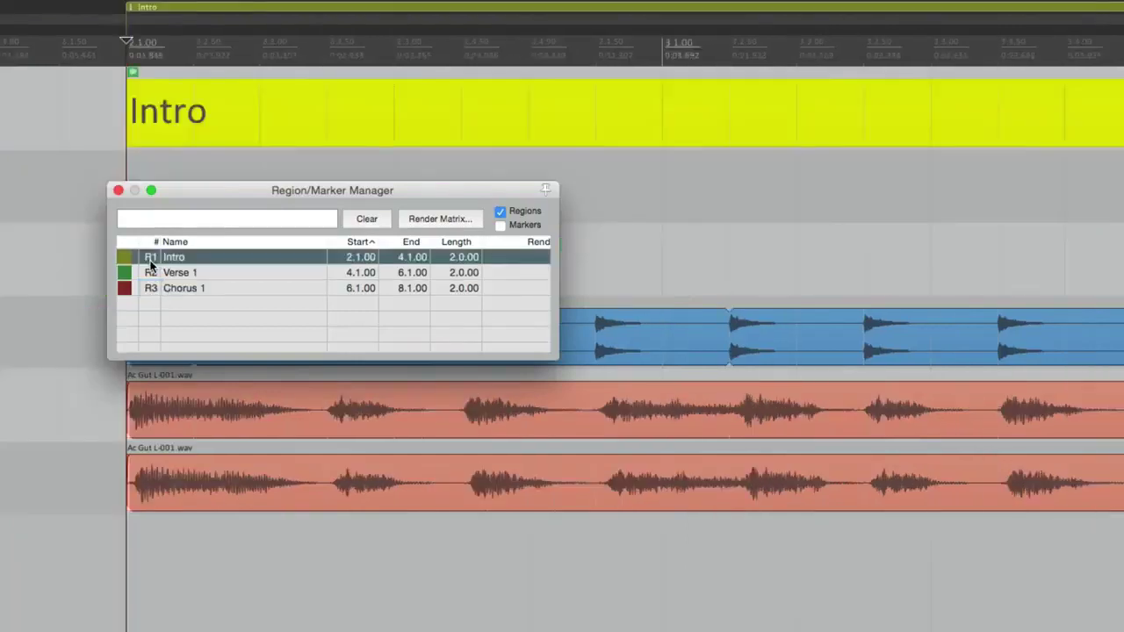
click(150, 258)
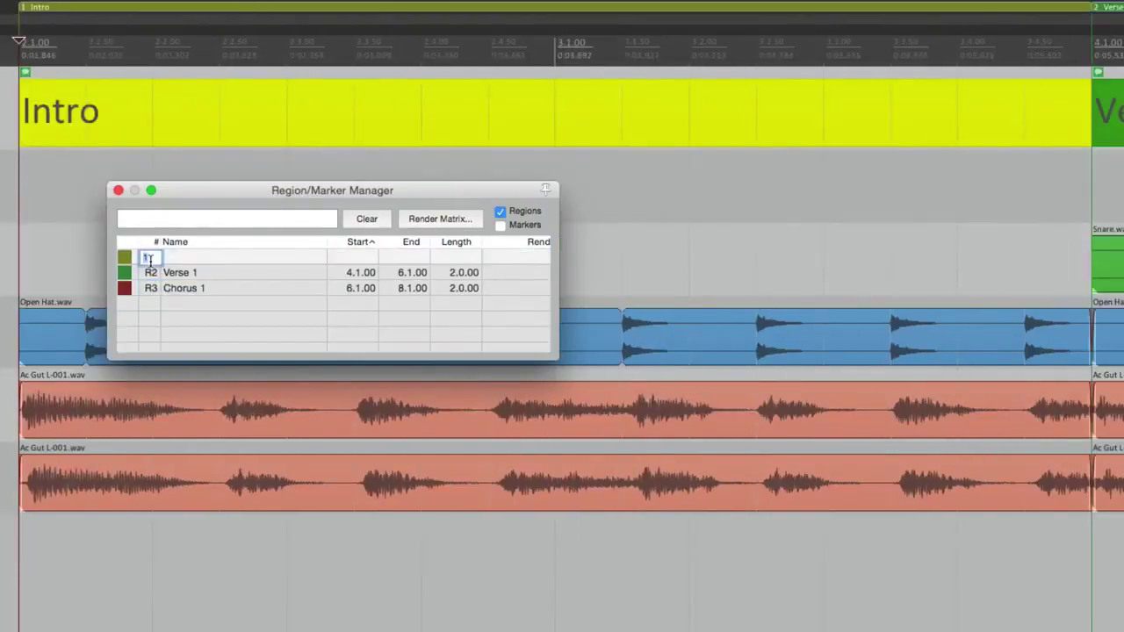
click(149, 273)
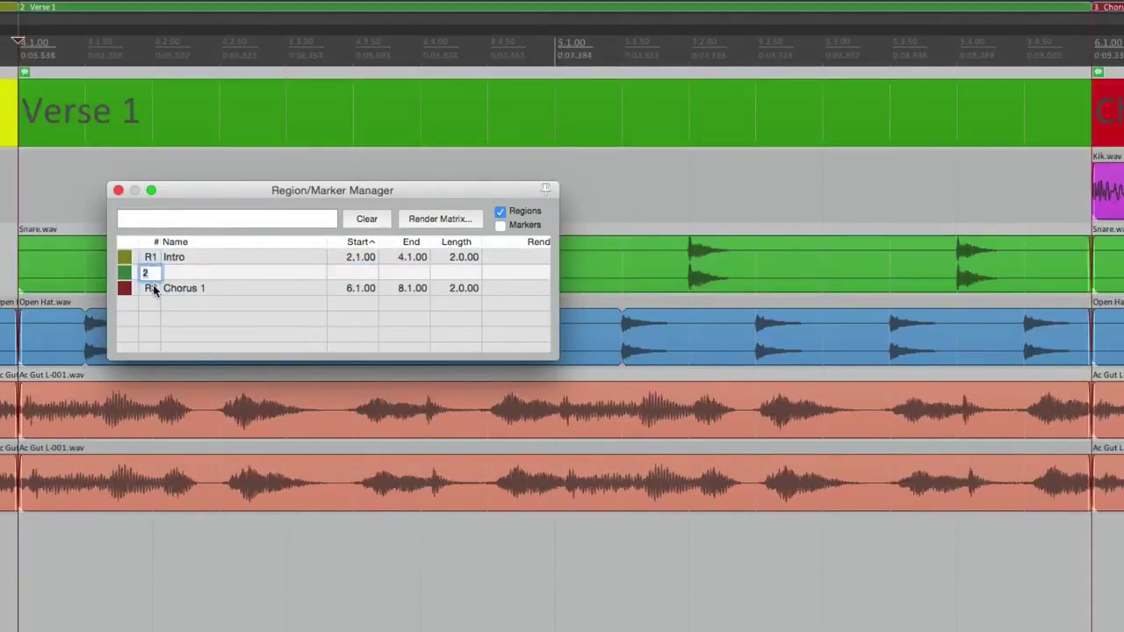
click(149, 288)
- Close the Region/Marker Manager and fit all three song sections in the arrangement view
click(118, 190)
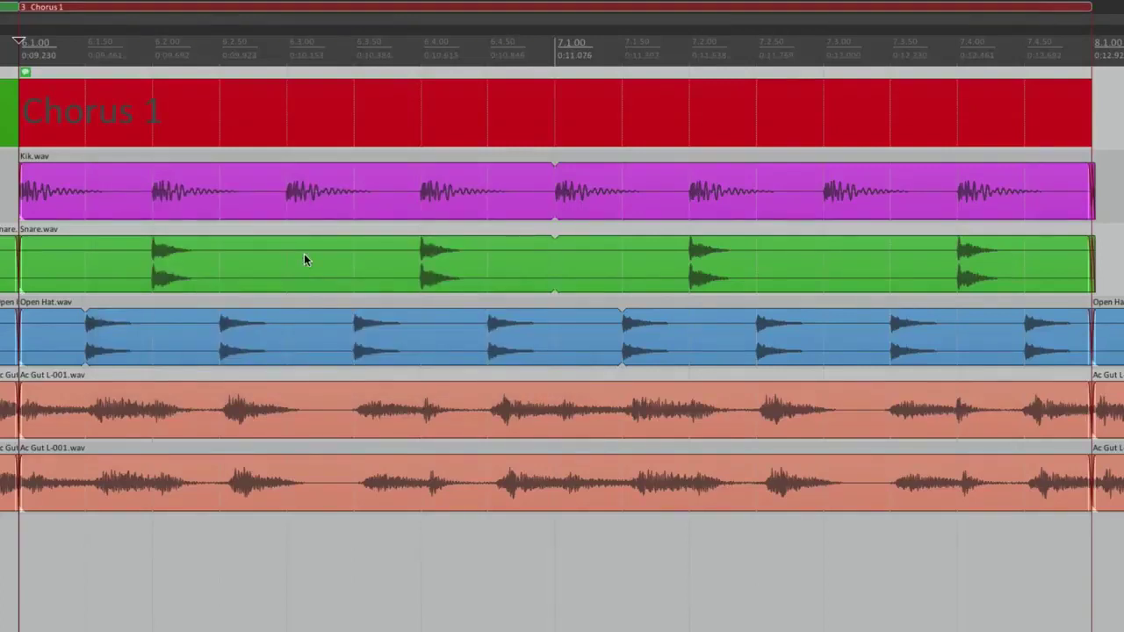
scroll(356, 295, down, 5)
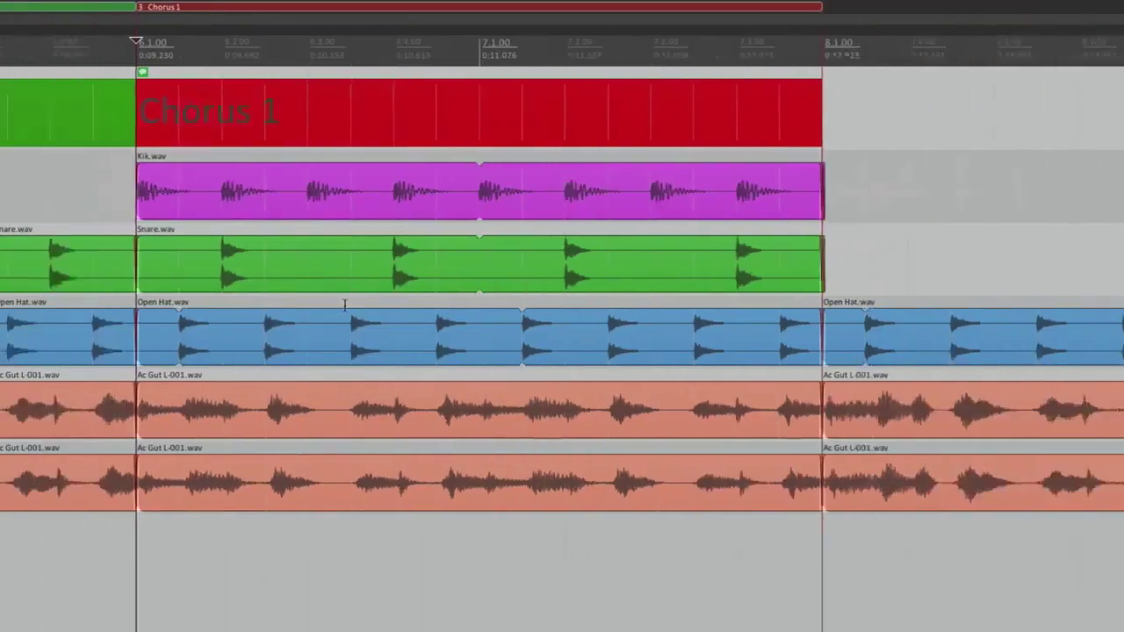
scroll(474, 404, left, 5)
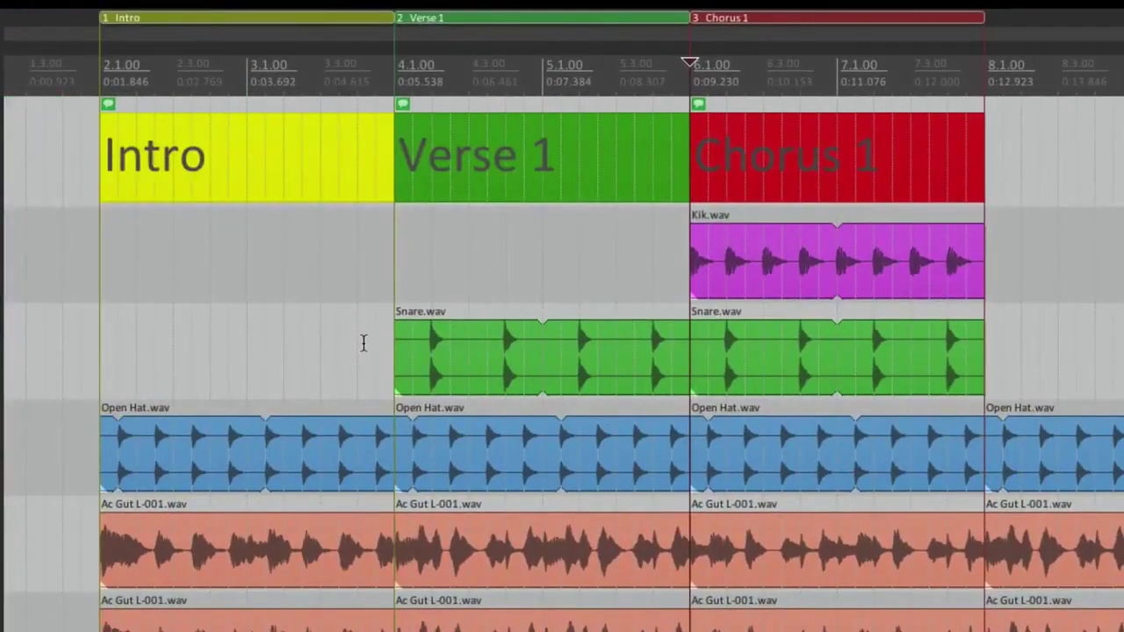